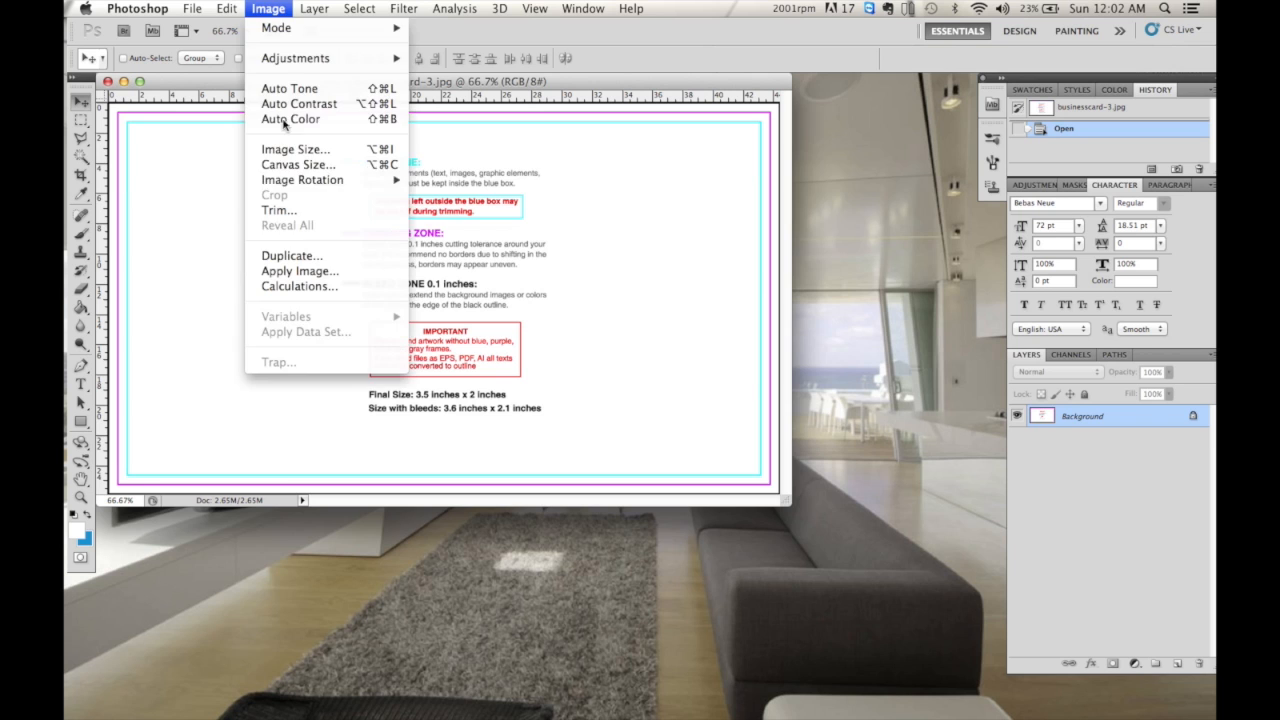
- Rotate the card 90° clockwise into portrait and zoom the view to 55%
left_click(478, 197)
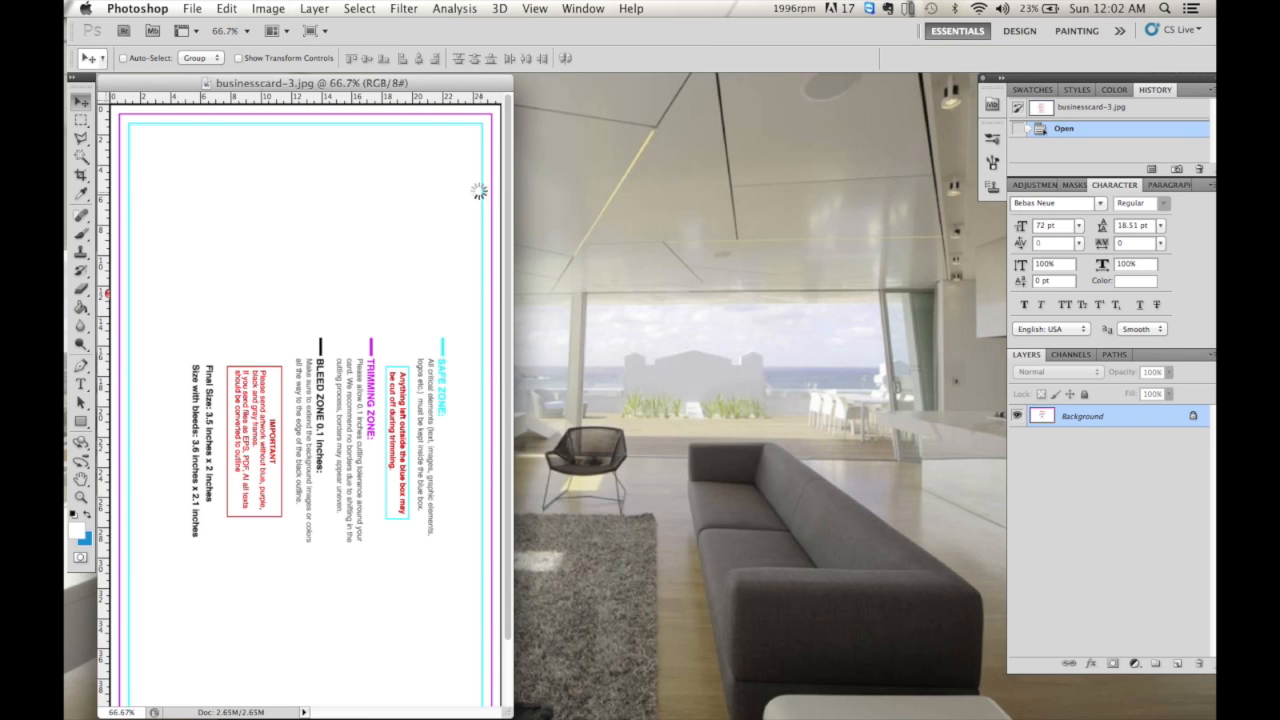
left_click_drag(508, 706, 820, 708)
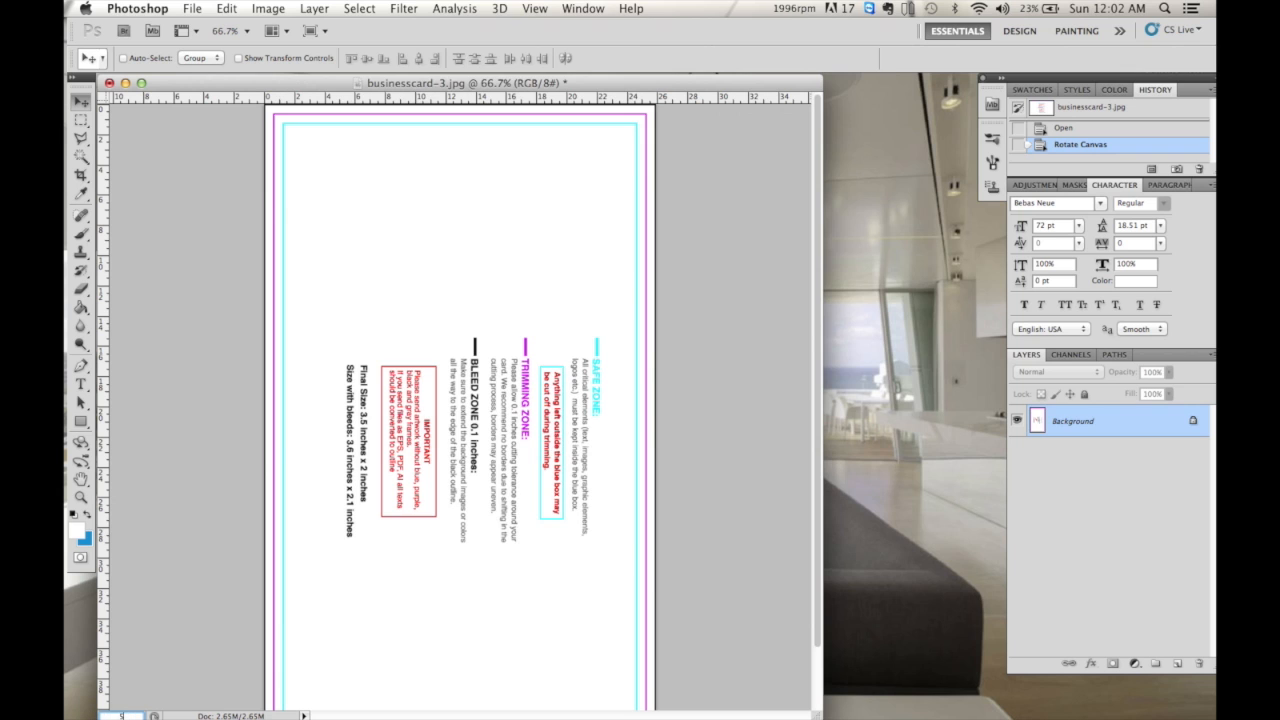
type("55")
key("Return")
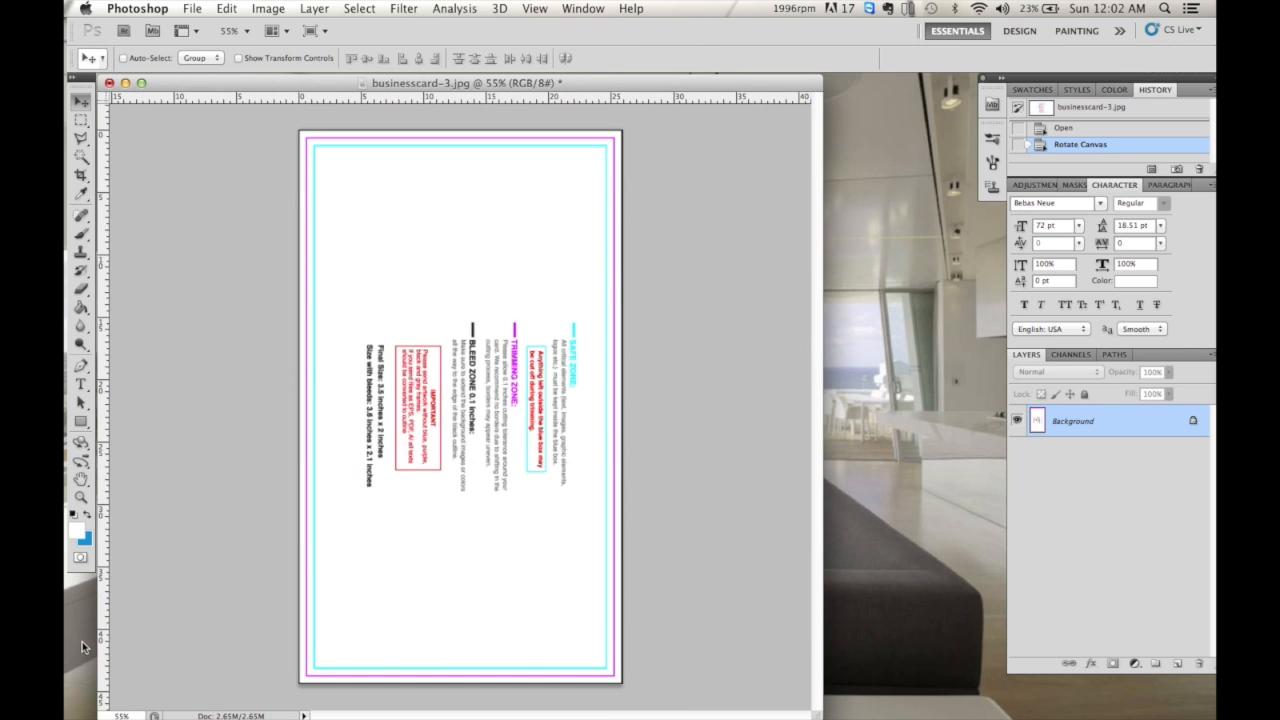
- Add a new Layer 1 and fill it with bright blue
left_click(1177, 665)
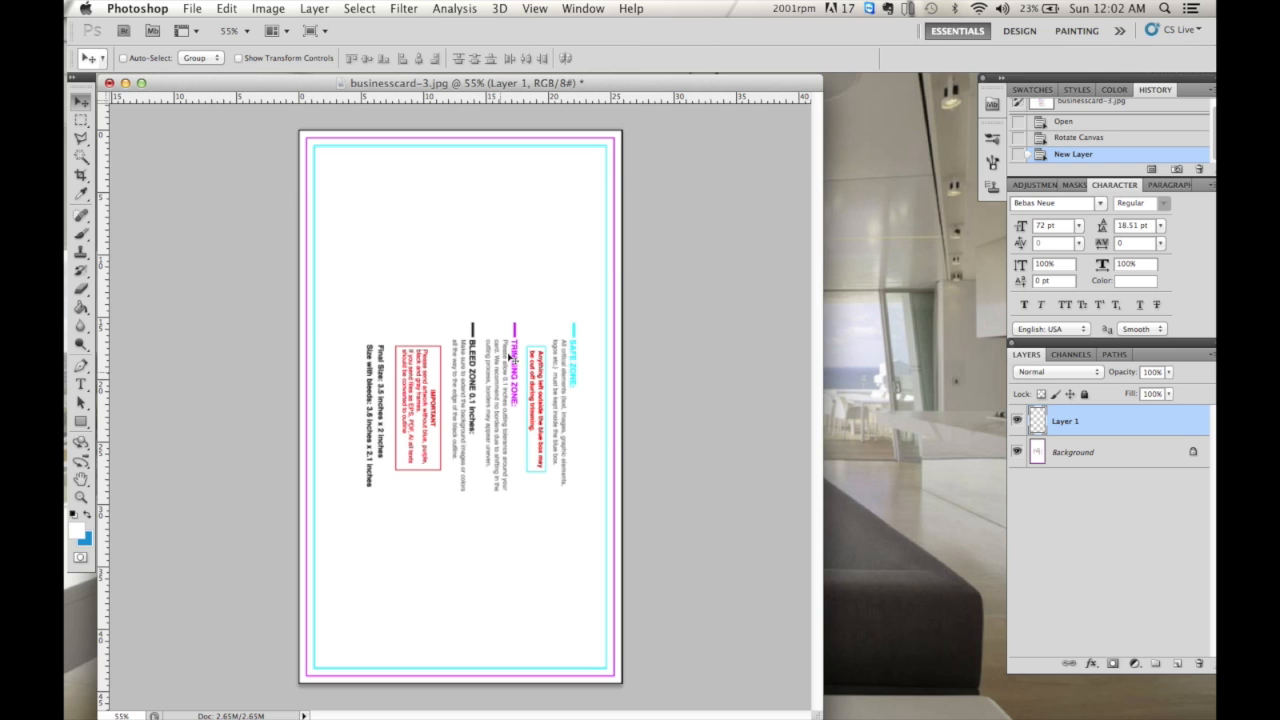
left_click(84, 535)
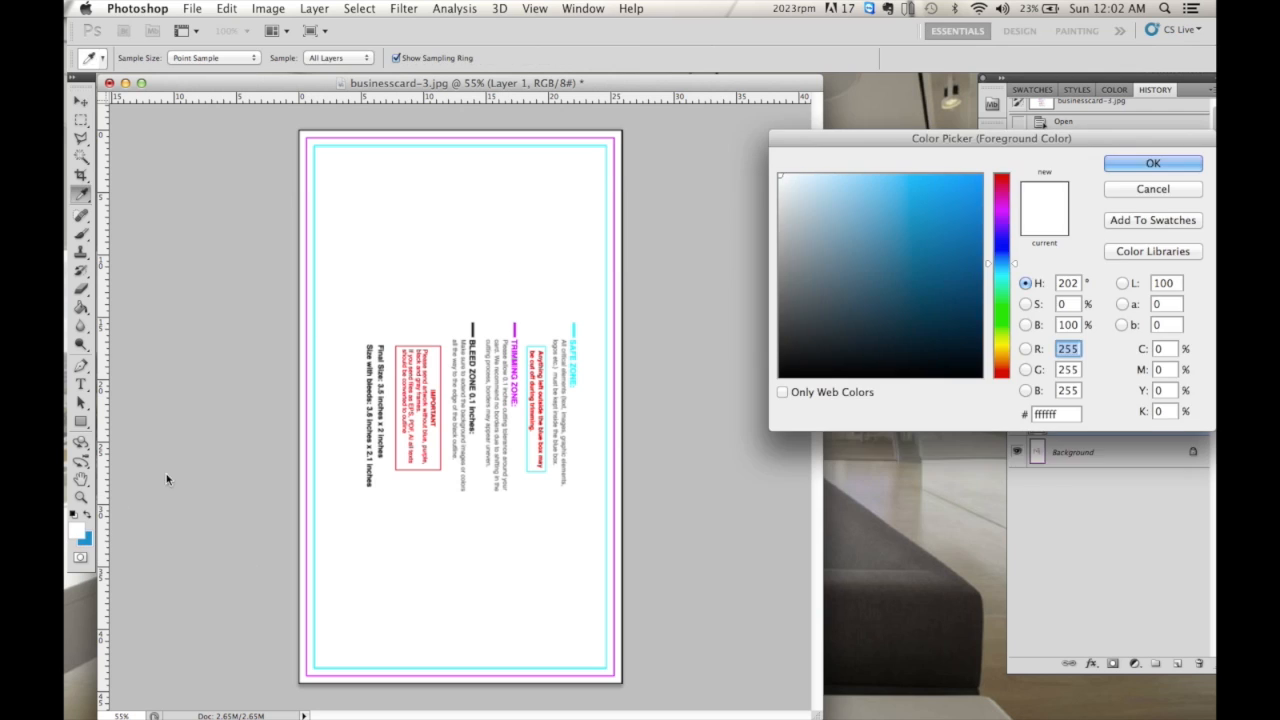
left_click(957, 221)
left_click(966, 217)
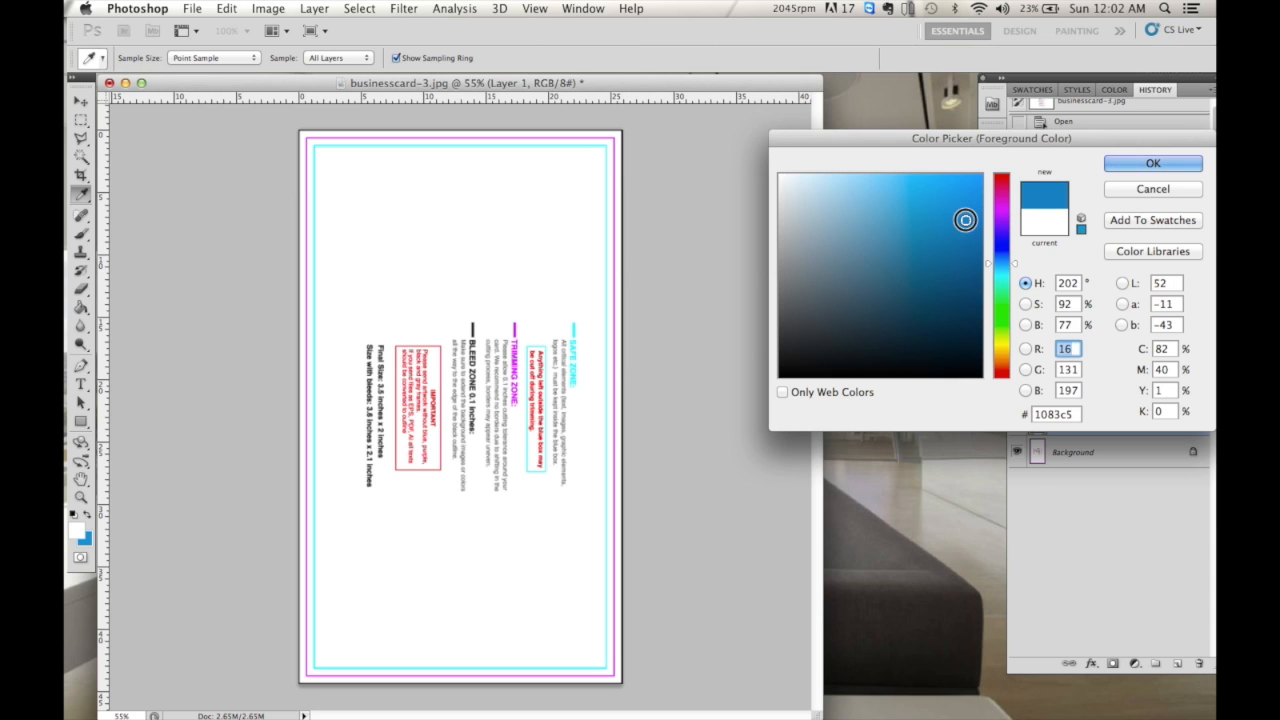
left_click(1119, 167)
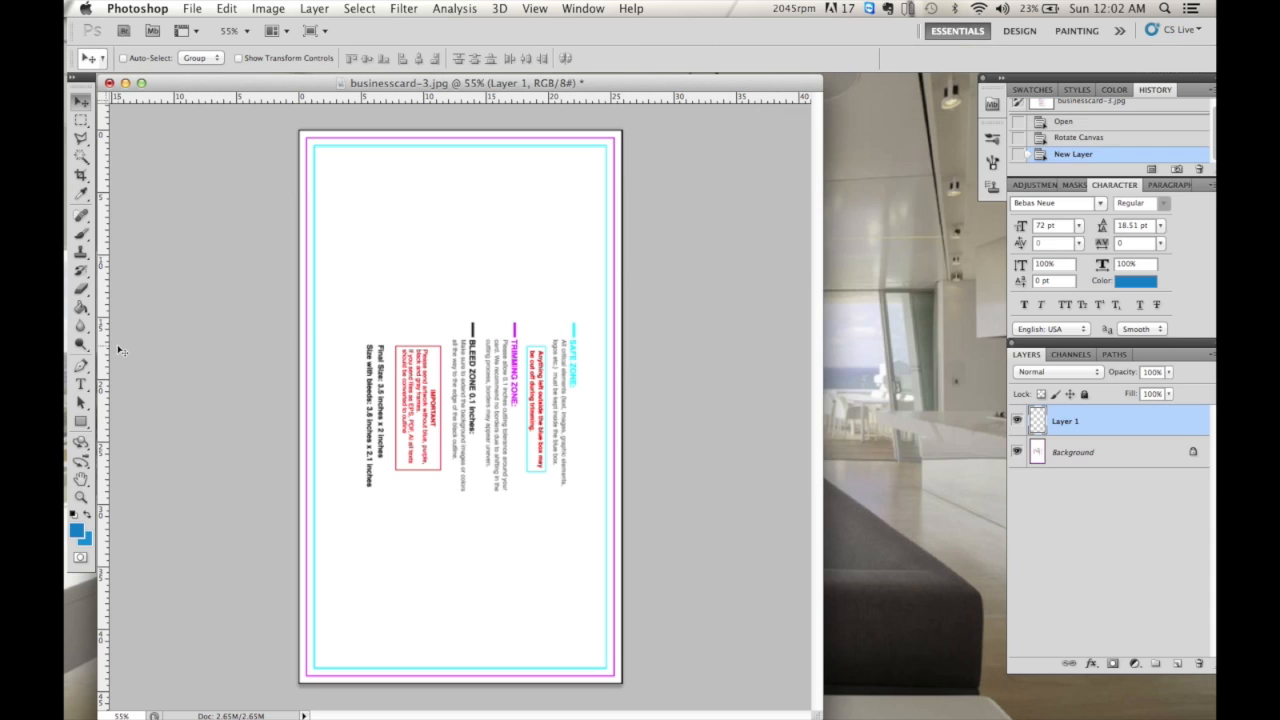
left_click(81, 307)
left_click(473, 308)
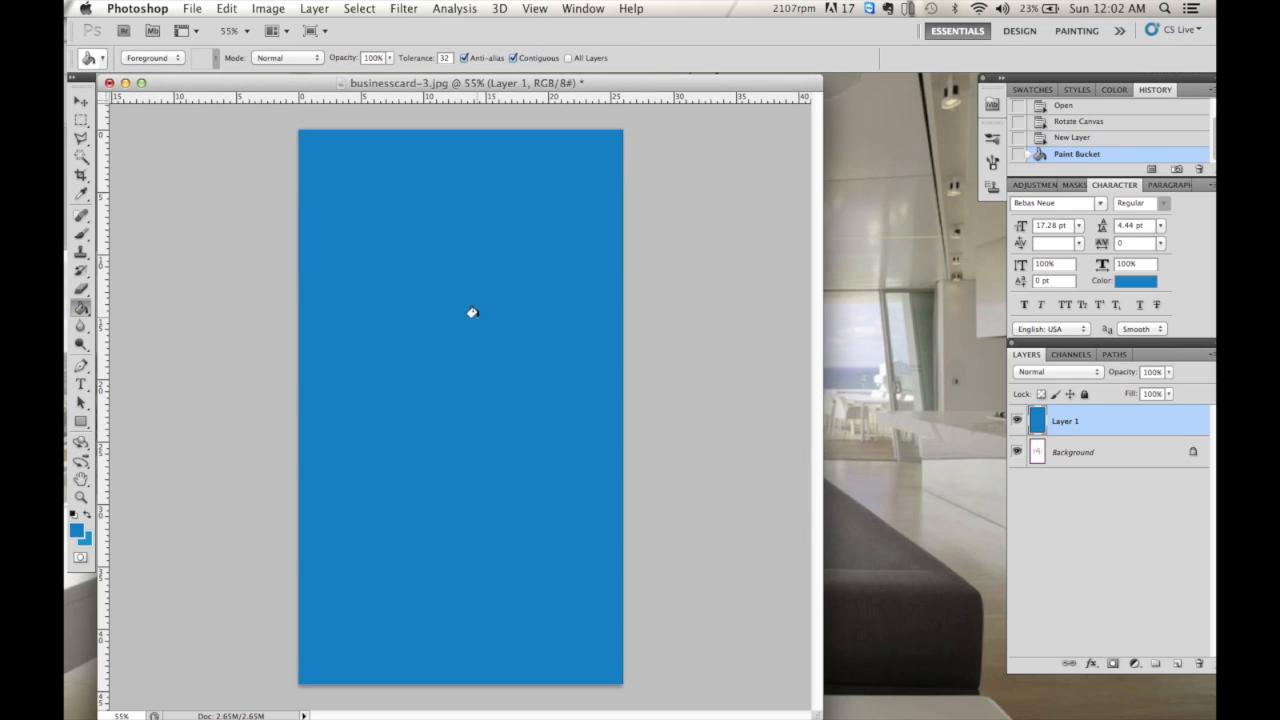
- Add a new Layer 2 above it and fill it solid black
left_click(1176, 664)
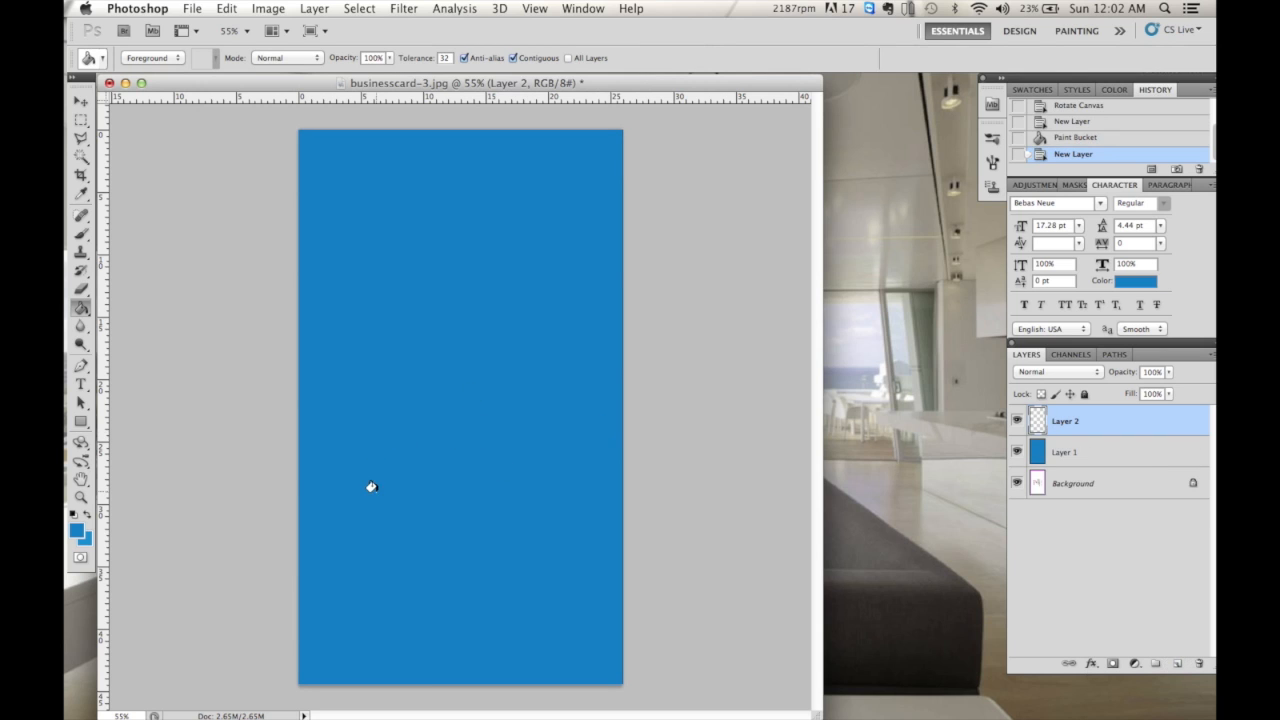
left_click(78, 538)
left_click_drag(798, 306, 763, 412)
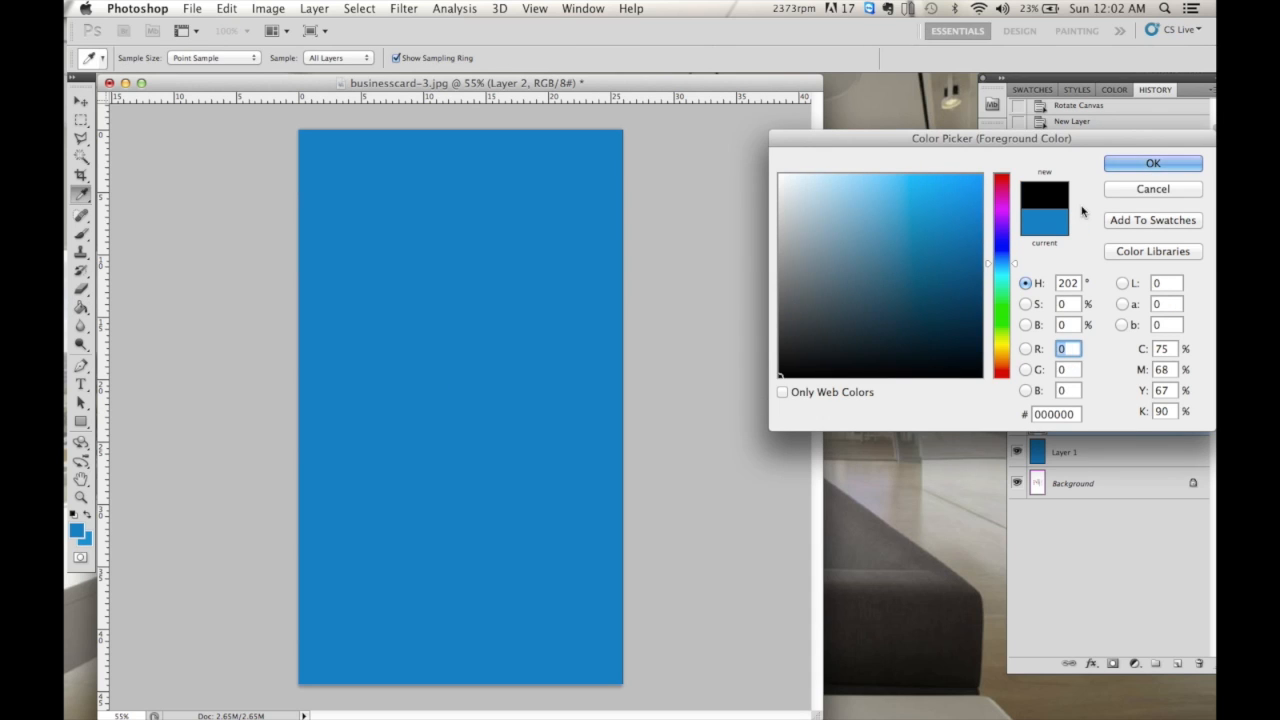
left_click(1153, 163)
key("g")
left_click(524, 282)
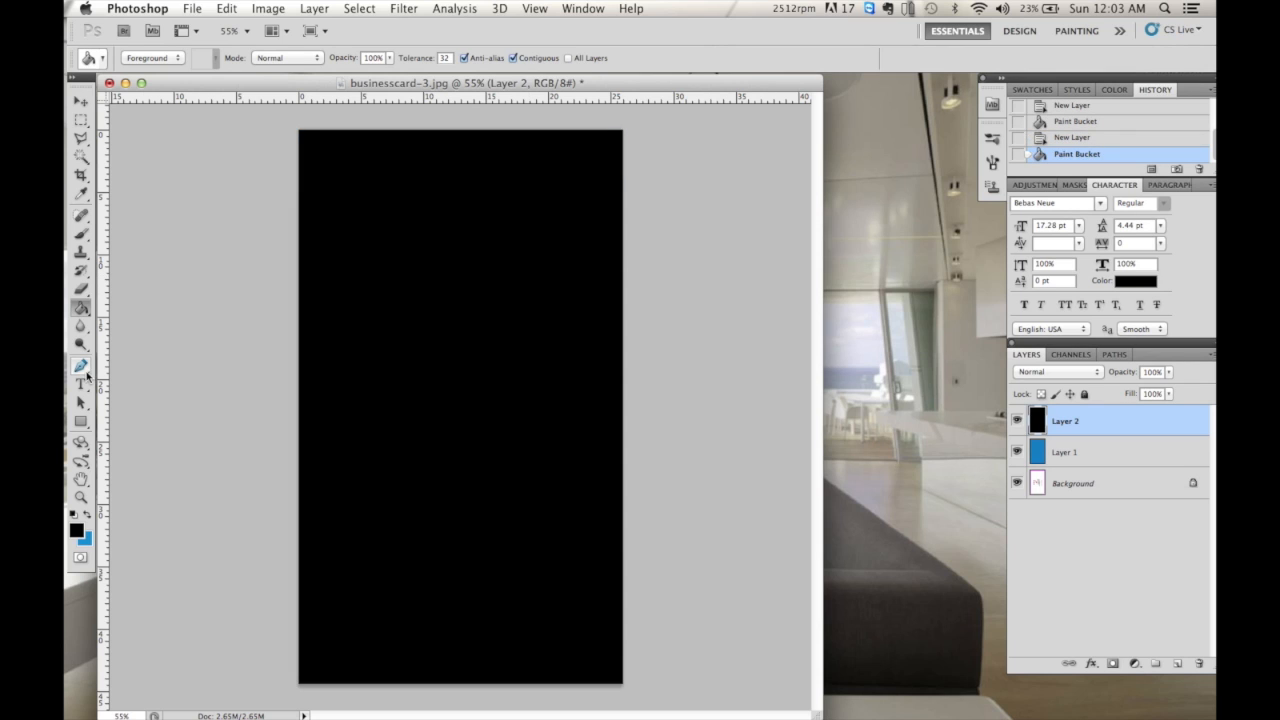
left_click(83, 368)
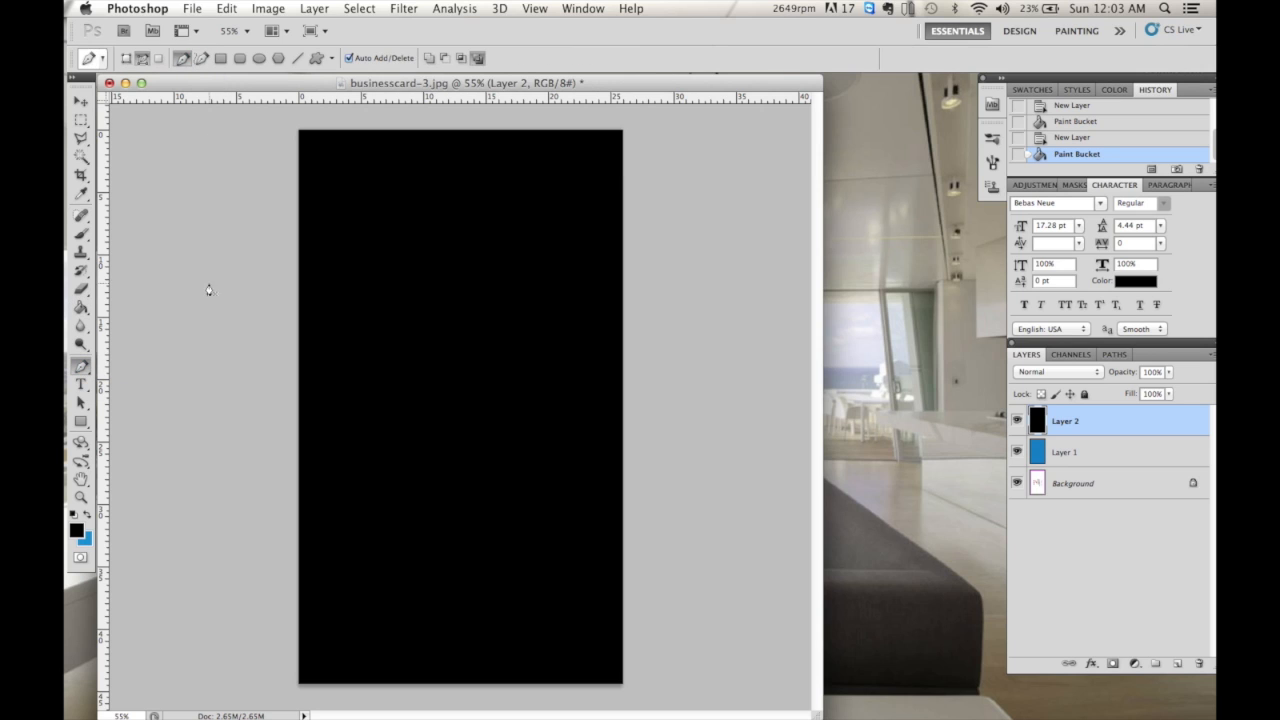
- Draw a closed curved Pen path slanting across the middle of the card
left_click(259, 338)
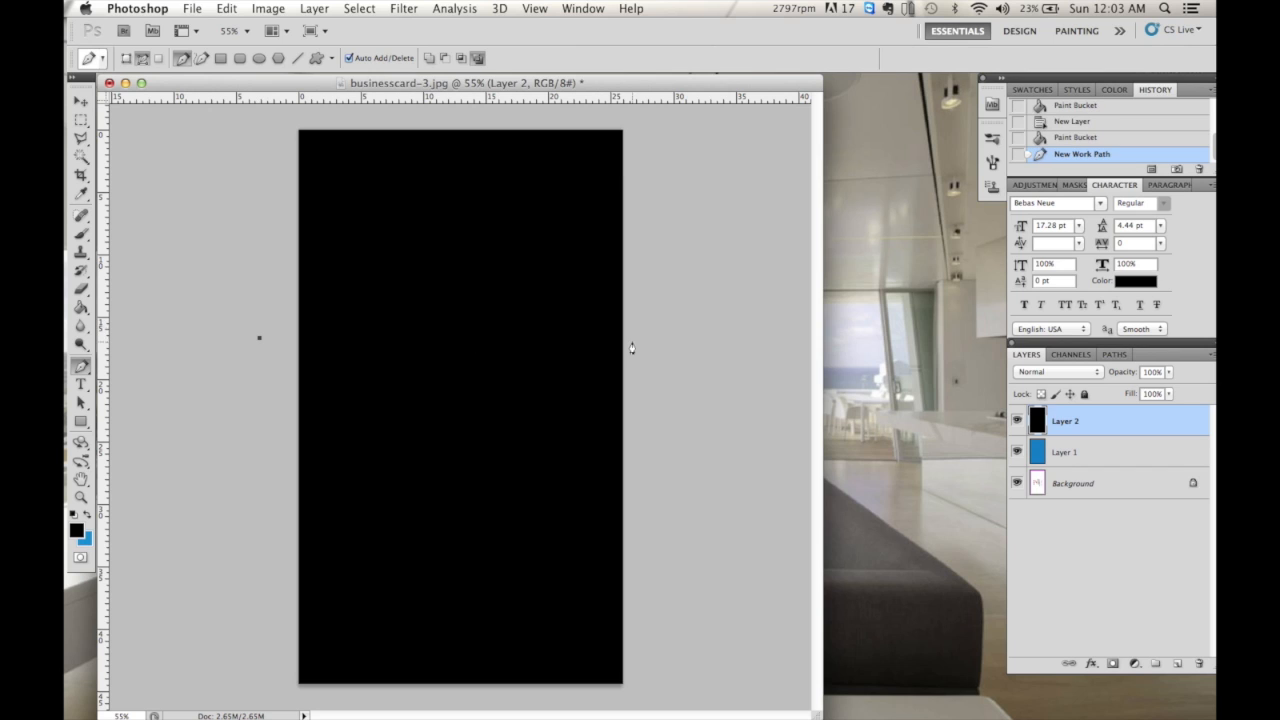
left_click_drag(665, 265, 705, 372)
left_click_drag(590, 421, 396, 456)
left_click_drag(248, 429, 248, 349)
left_click(265, 328)
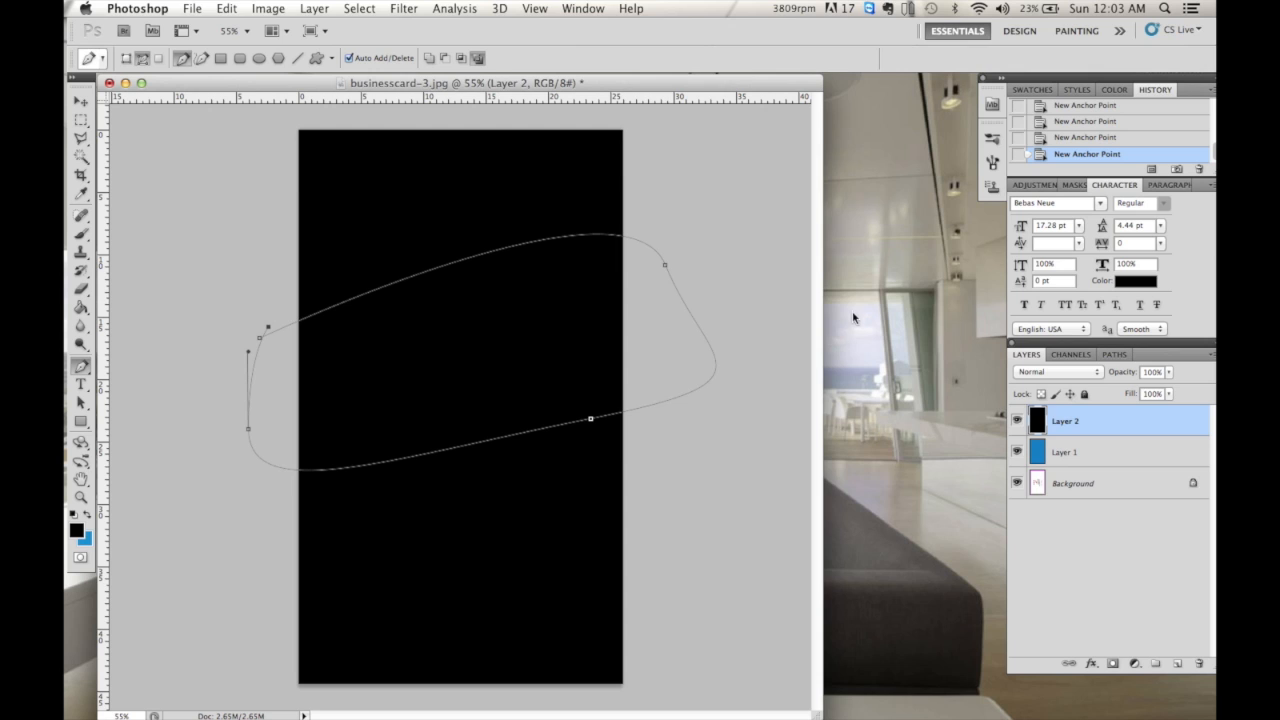
- Fill the path with white on a new Layer 3, then hide the path outline
left_click(1177, 664)
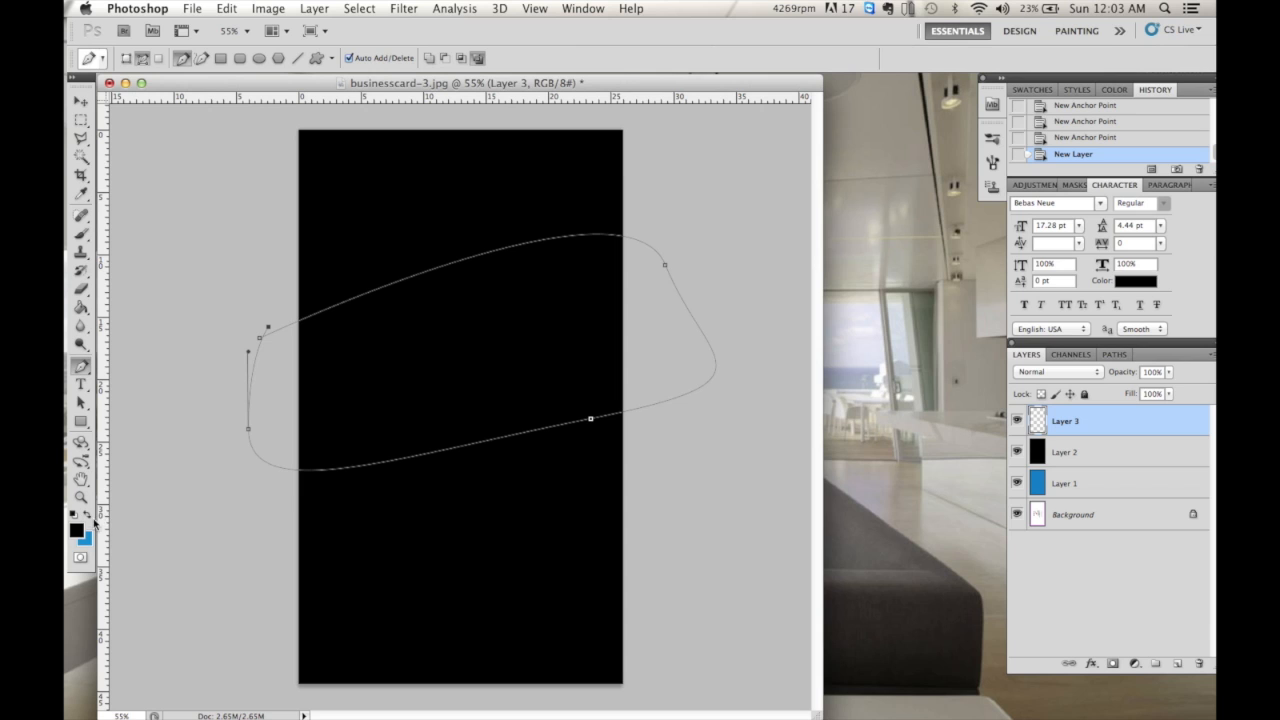
left_click(78, 530)
left_click_drag(837, 249, 697, 120)
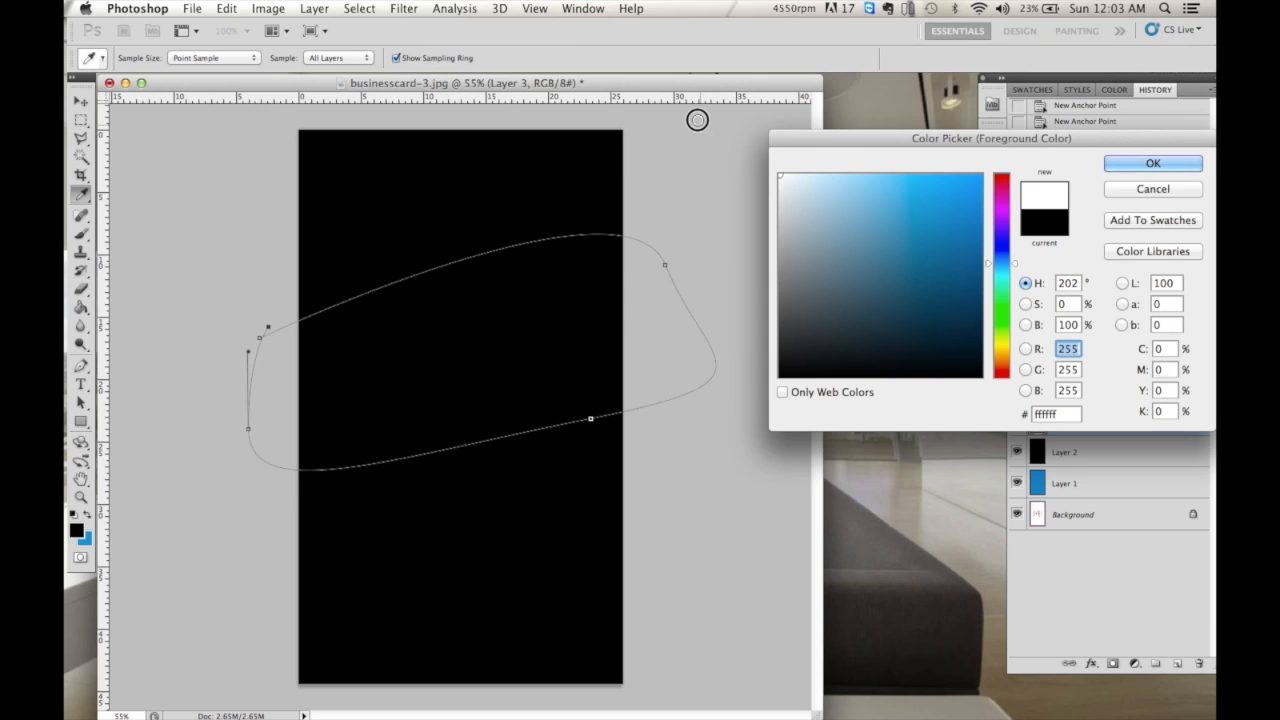
left_click(1142, 163)
key("p")
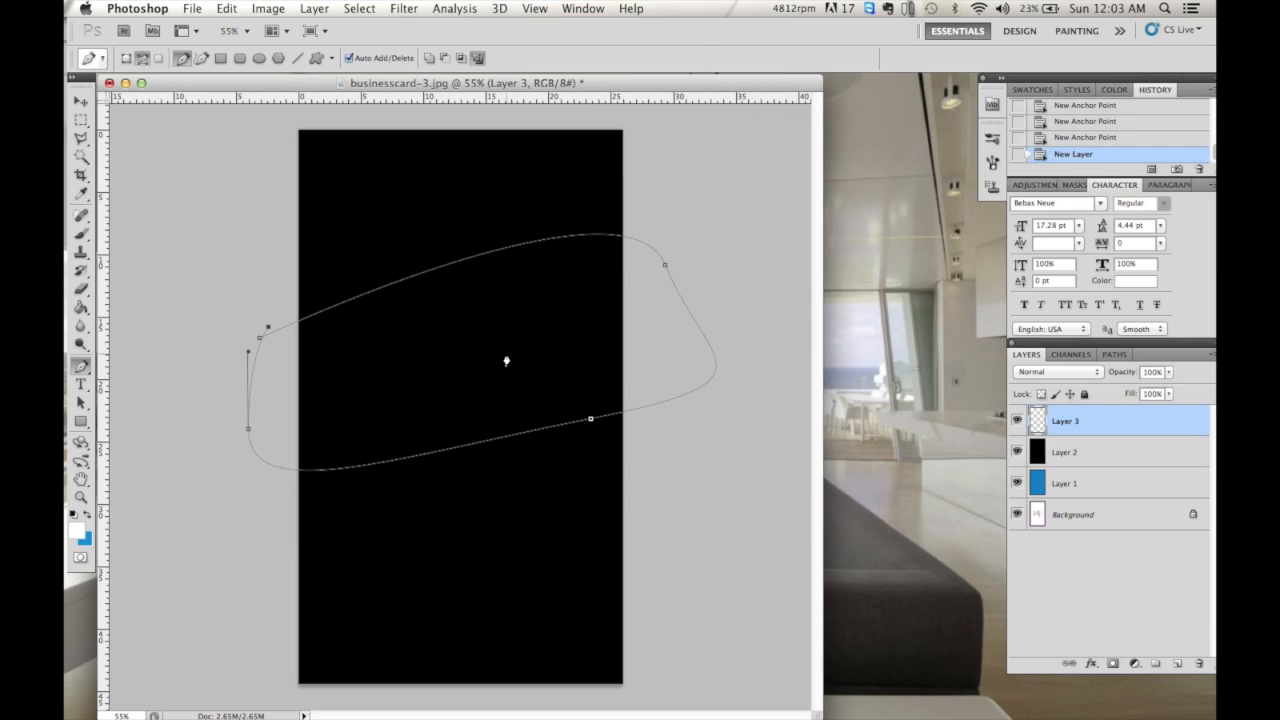
right_click(506, 361)
left_click(553, 444)
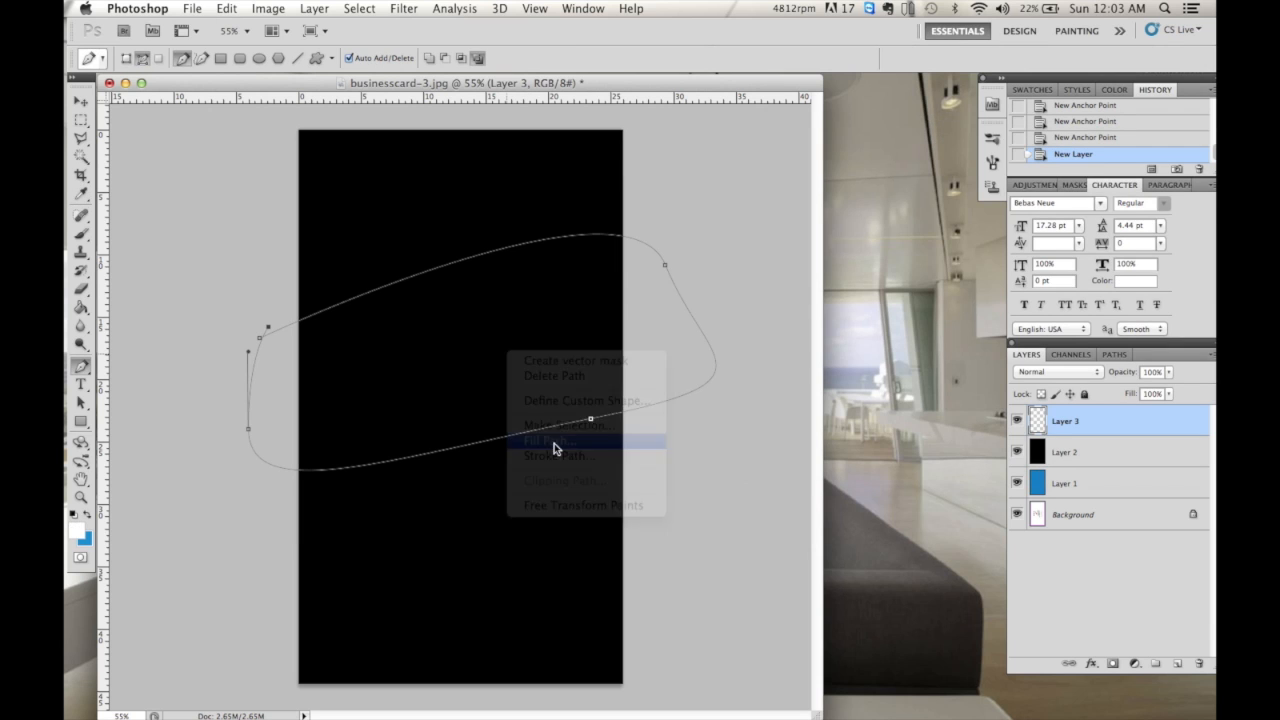
left_click(755, 250)
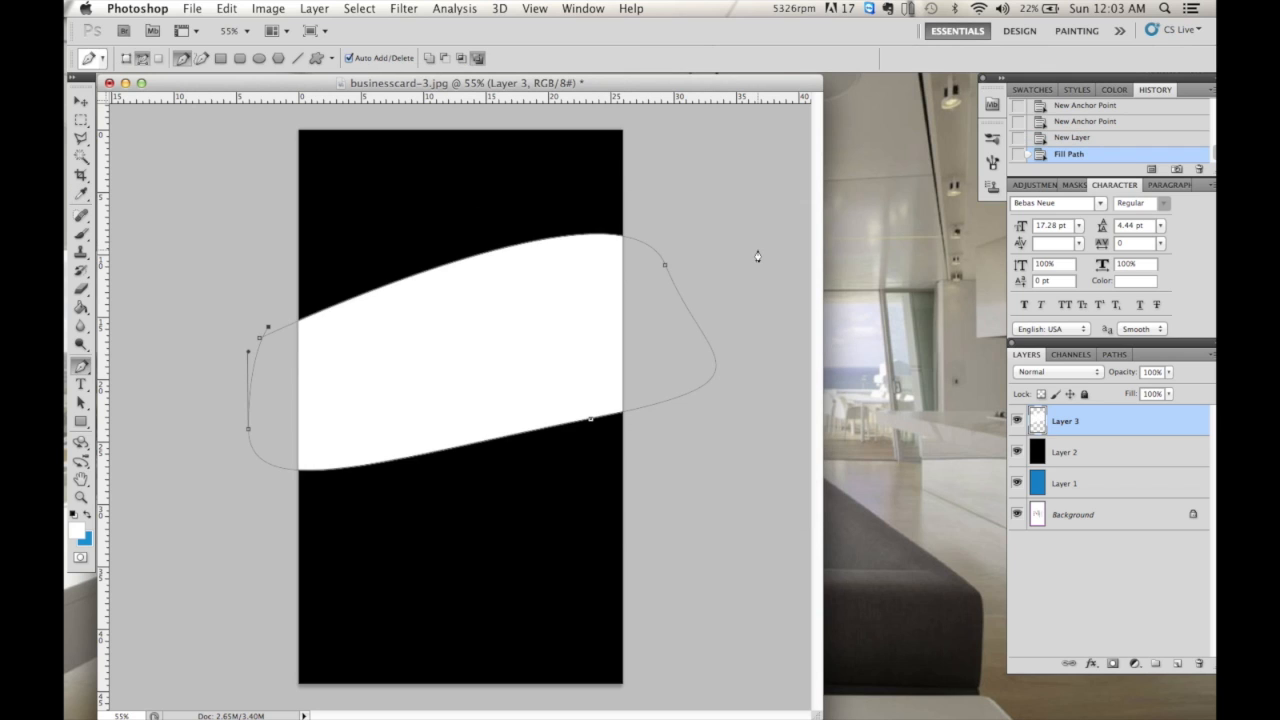
key("Return")
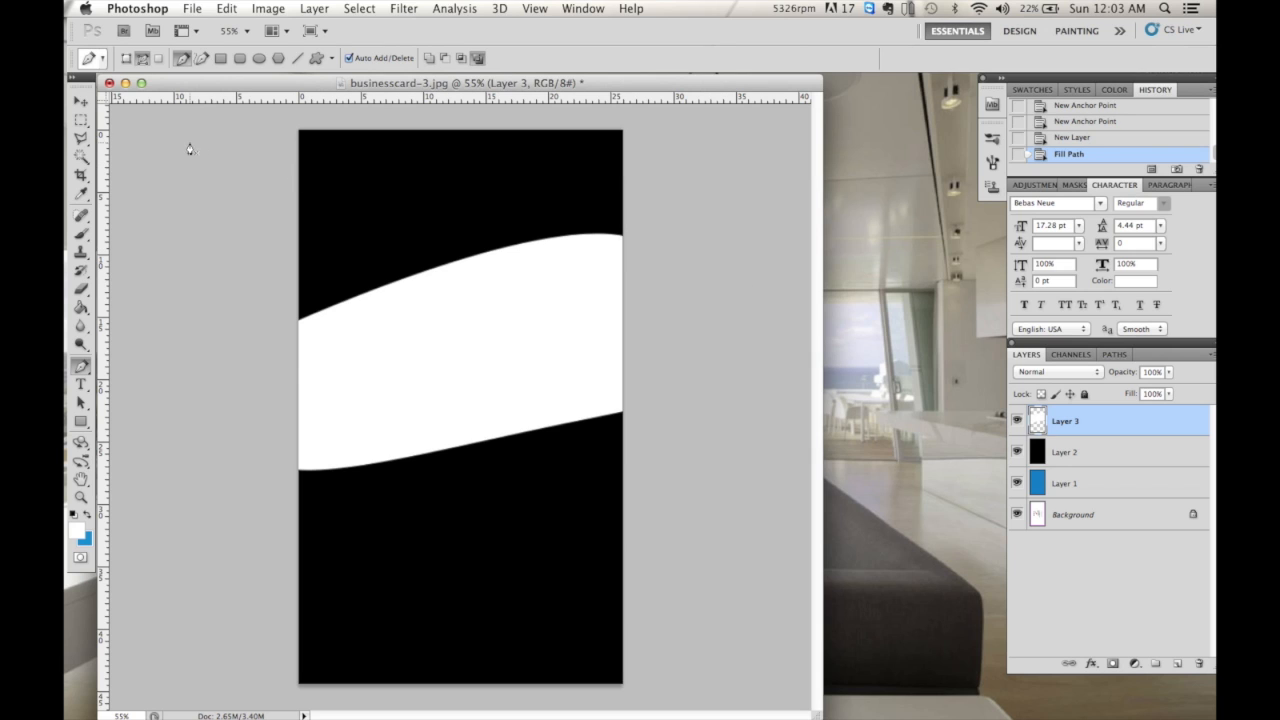
- Set the Eraser to the textured 36 brush at 76 px and roughen the band's upper-left edge
left_click(81, 289)
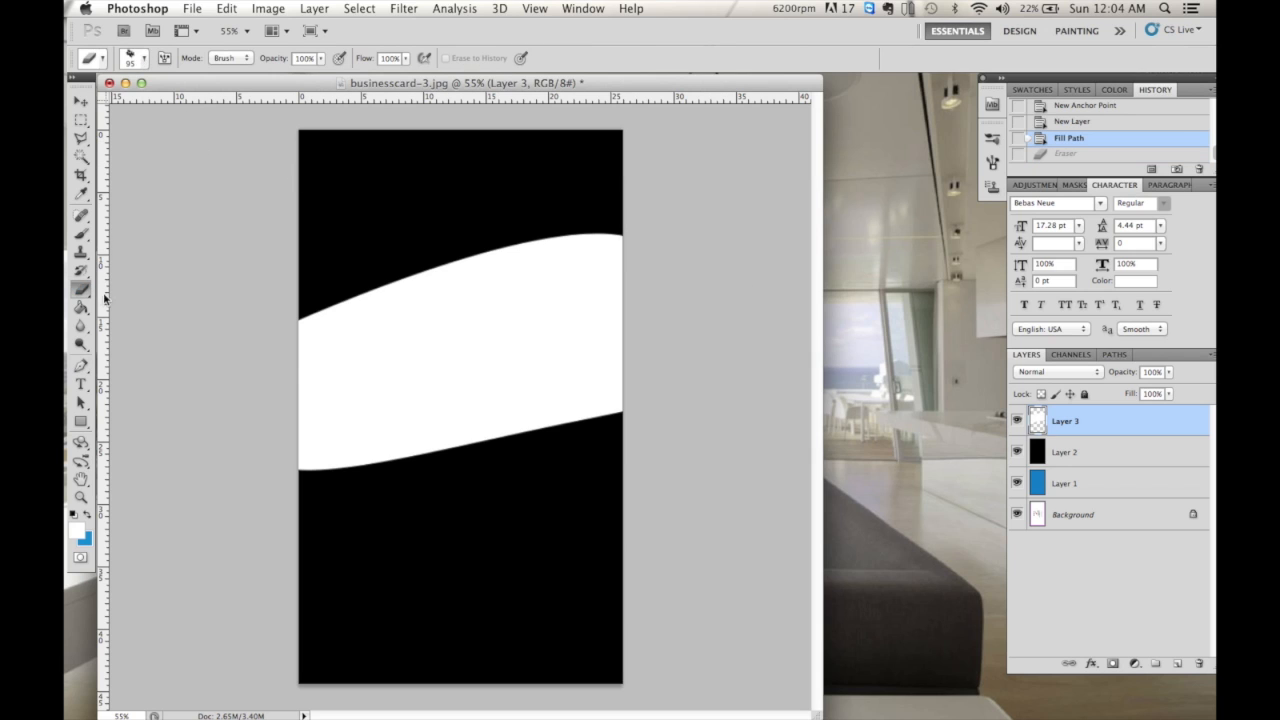
left_click(142, 62)
left_click(174, 176)
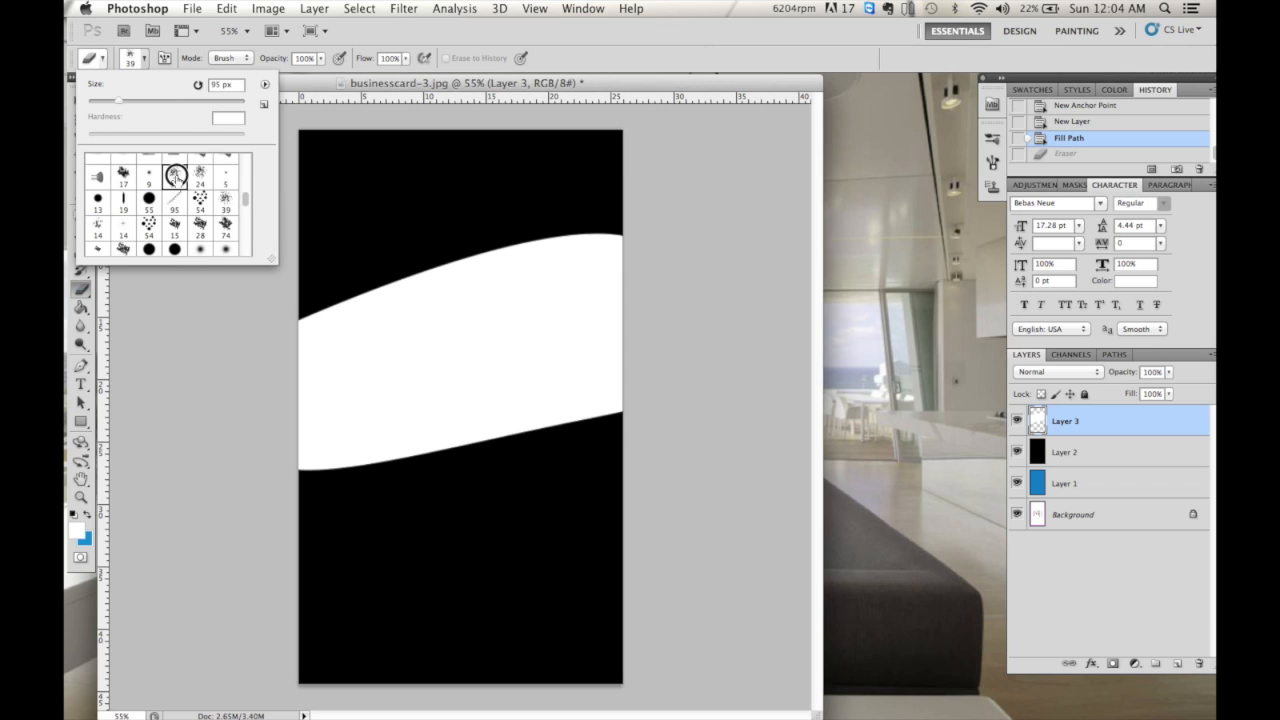
left_click_drag(249, 203, 246, 180)
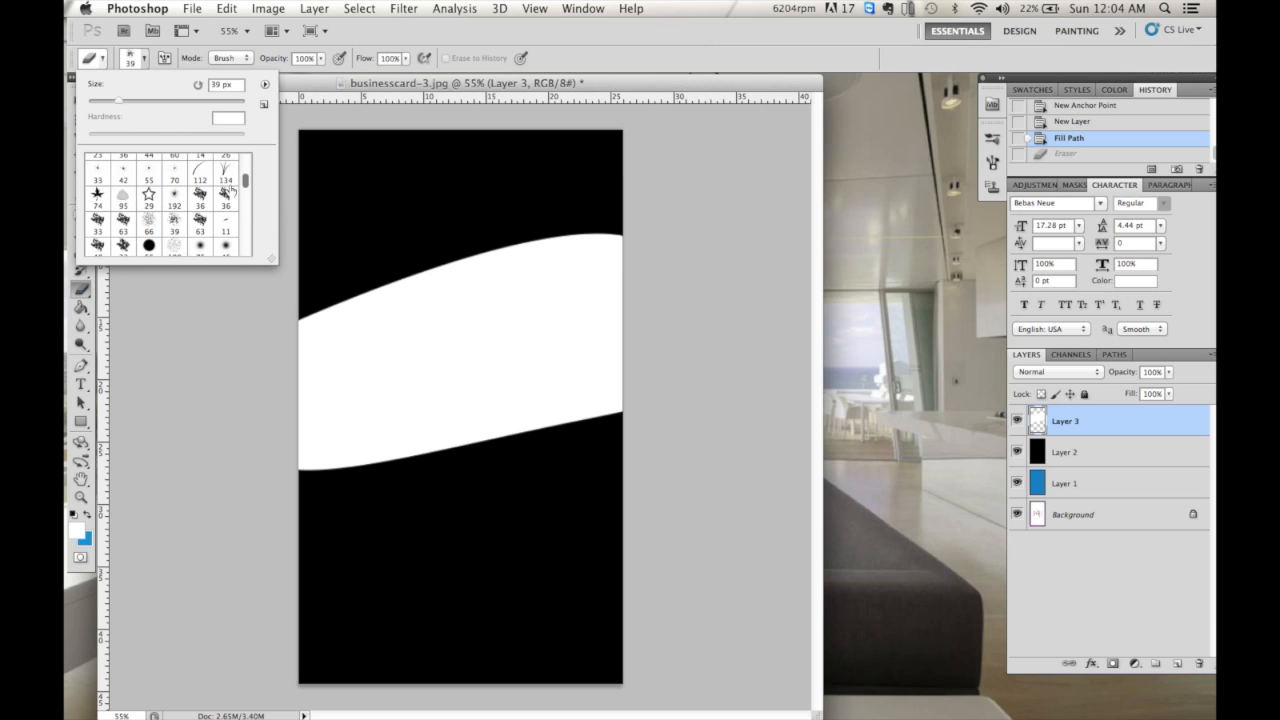
left_click(200, 196)
key("bracketright")
key("bracketright")
key("bracketright")
key("bracketright")
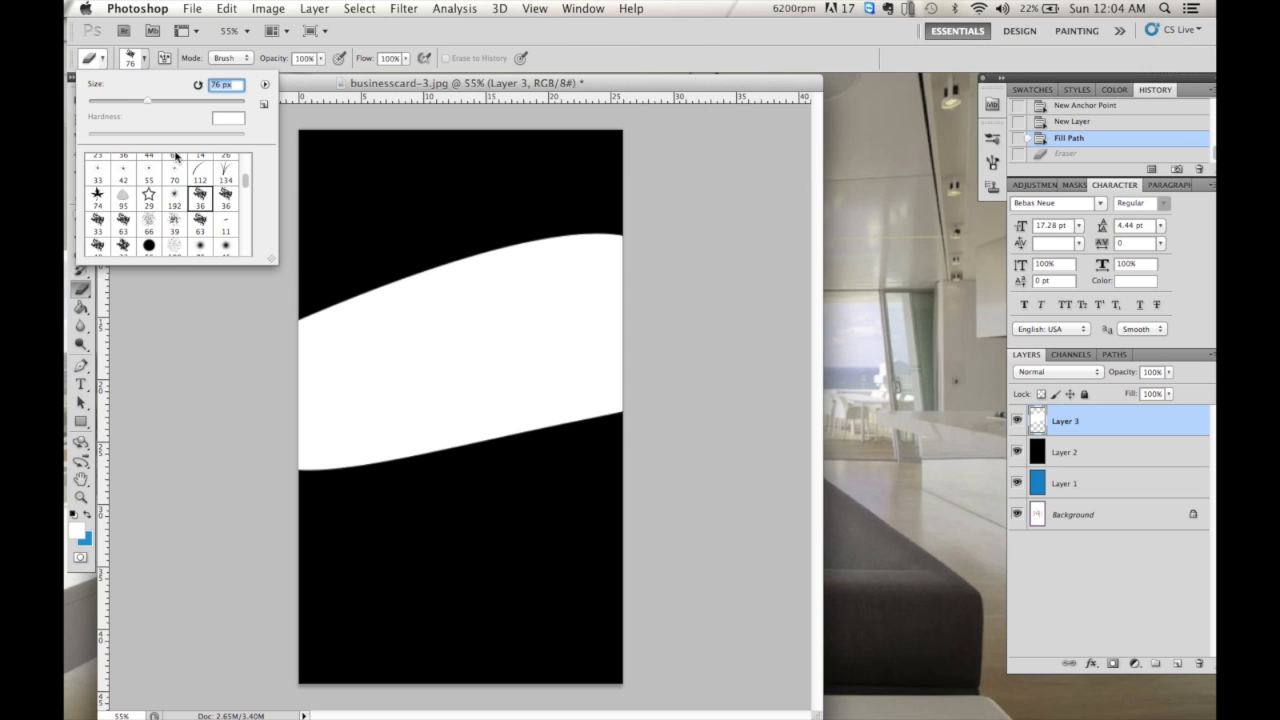
left_click(308, 306)
mouse_move(313, 313)
left_mouse_down()
mouse_move(349, 297)
mouse_move(334, 326)
left_mouse_up()
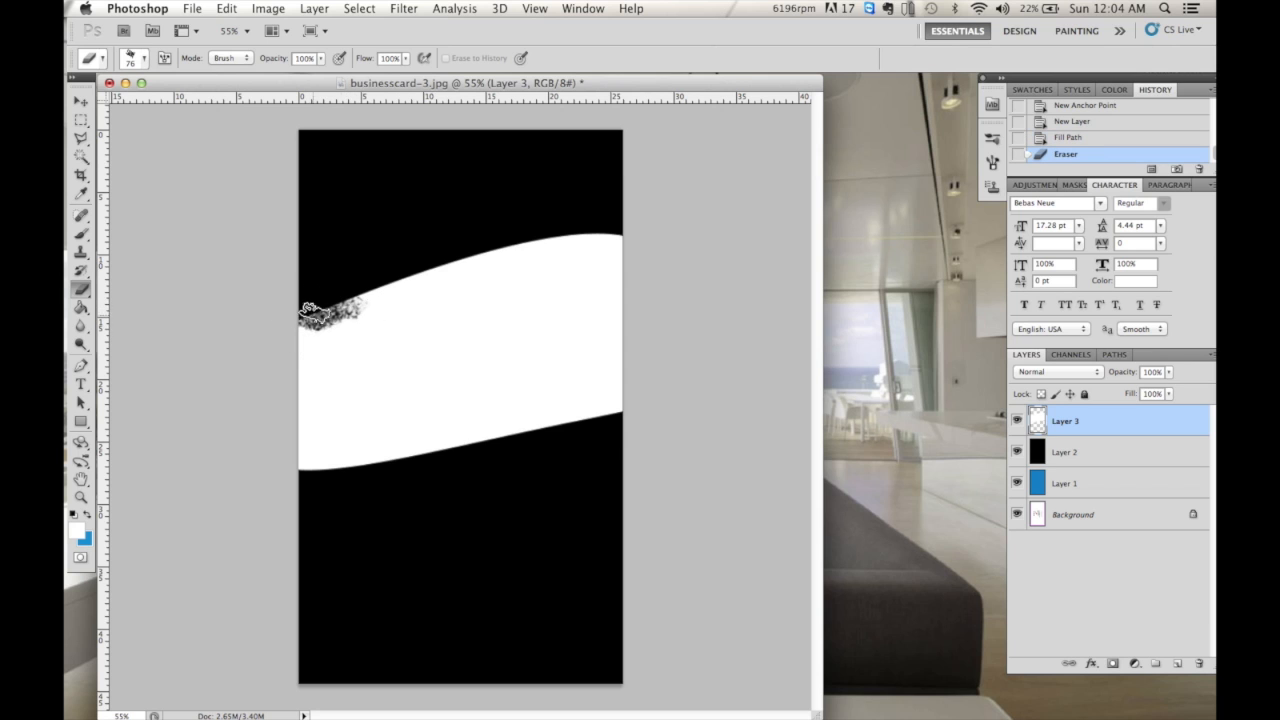
- Enlarge the eraser to 112 px and tear along the band's upper and lower edges
left_click(140, 58)
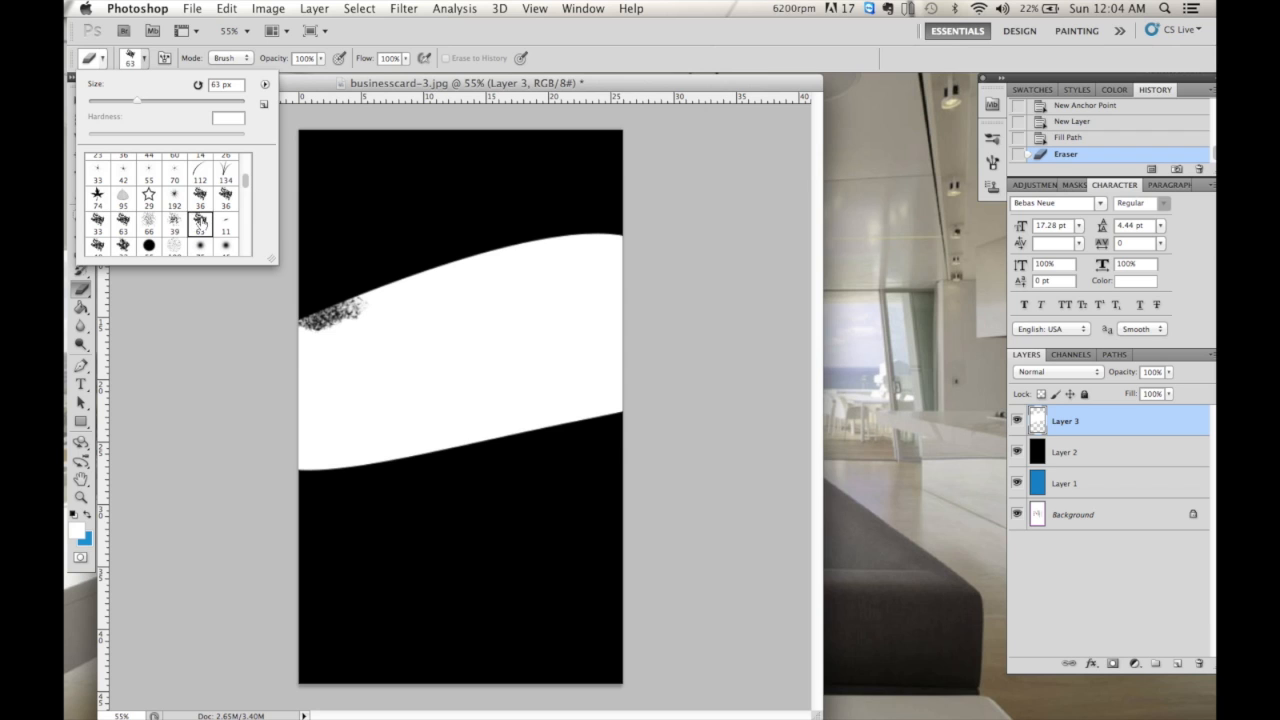
left_click(172, 103)
left_click(302, 322)
mouse_move(302, 322)
left_mouse_down()
mouse_move(420, 264)
mouse_move(640, 238)
left_mouse_up()
mouse_move(223, 314)
left_mouse_down()
mouse_move(275, 341)
mouse_move(297, 315)
mouse_move(355, 300)
left_mouse_up()
left_click(363, 308)
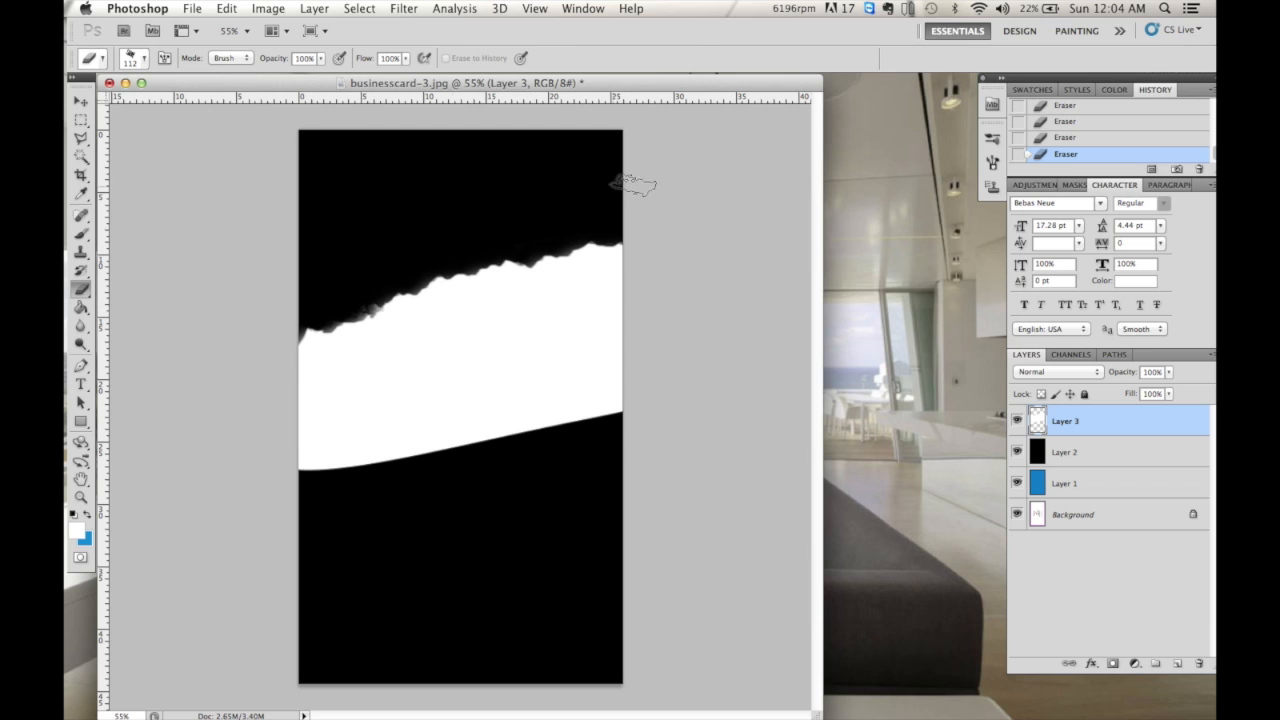
mouse_move(292, 478)
left_mouse_down()
mouse_move(391, 451)
mouse_move(474, 452)
mouse_move(614, 400)
mouse_move(637, 408)
left_mouse_up()
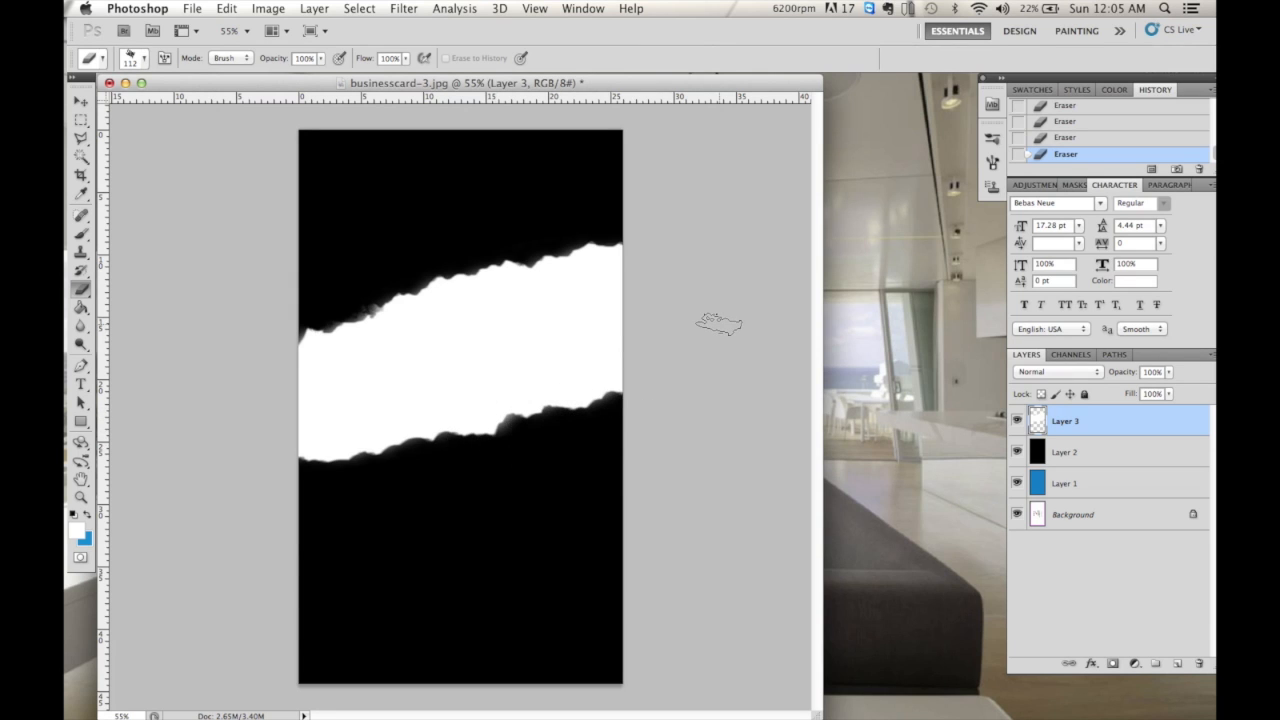
left_click(82, 121)
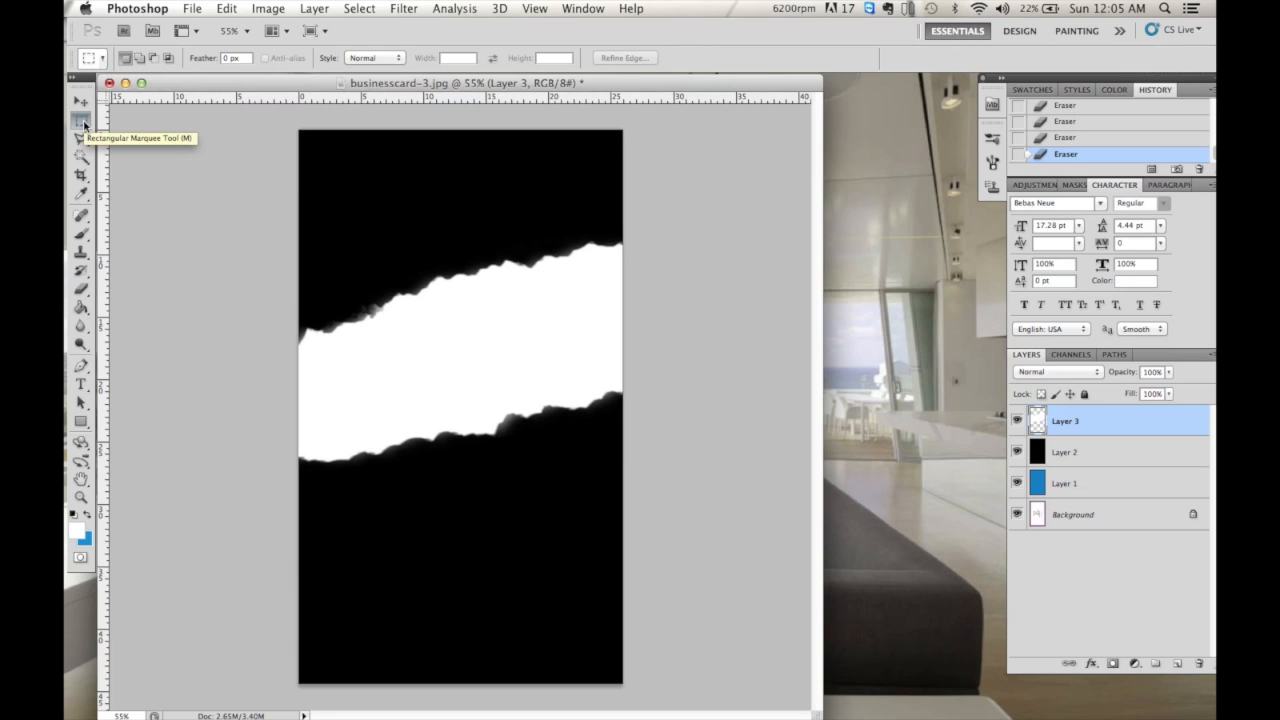
- Load Layer 3 as a selection, hide it, delete that area from black Layer 2, and deselect
right_click(458, 359)
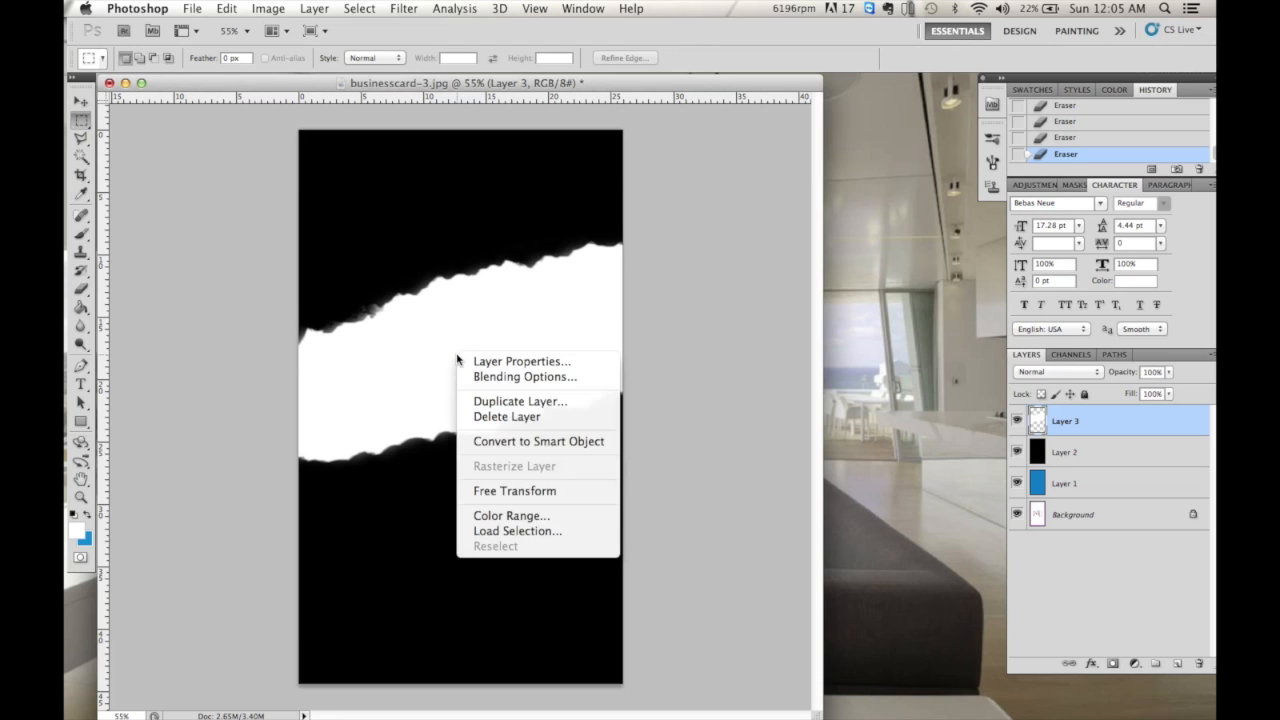
left_click(503, 531)
left_click(758, 274)
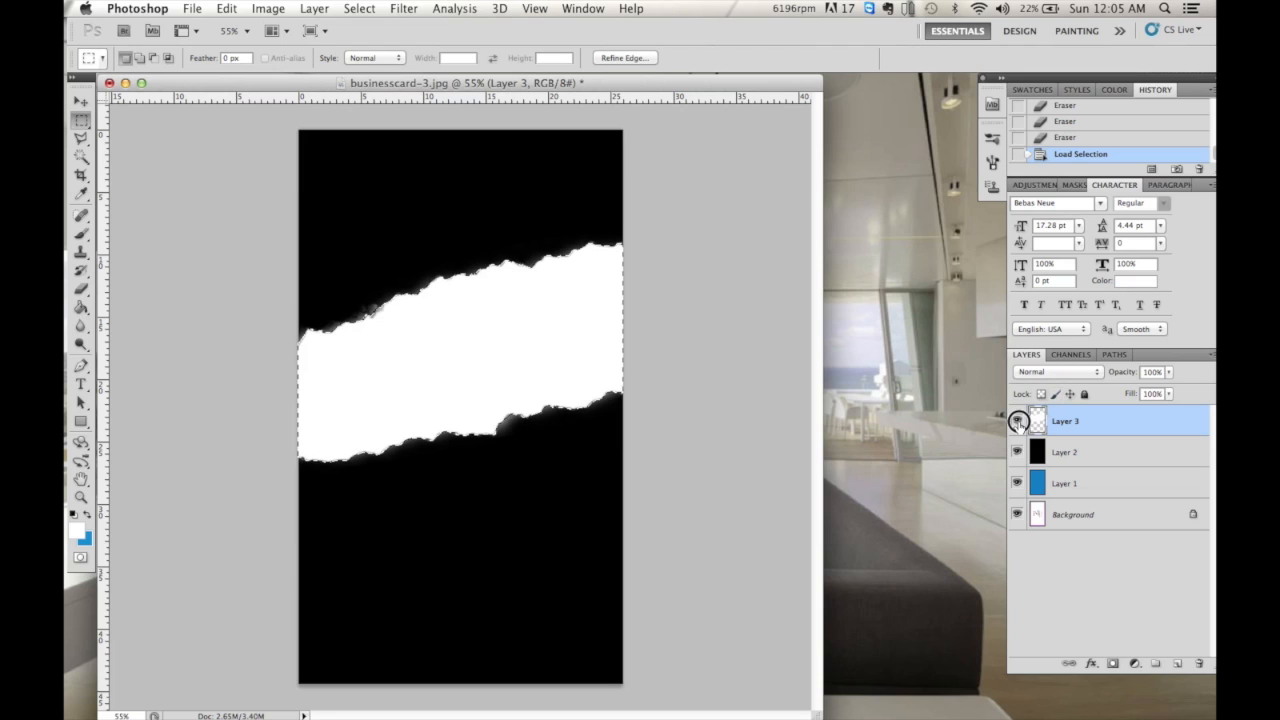
left_click(1017, 421)
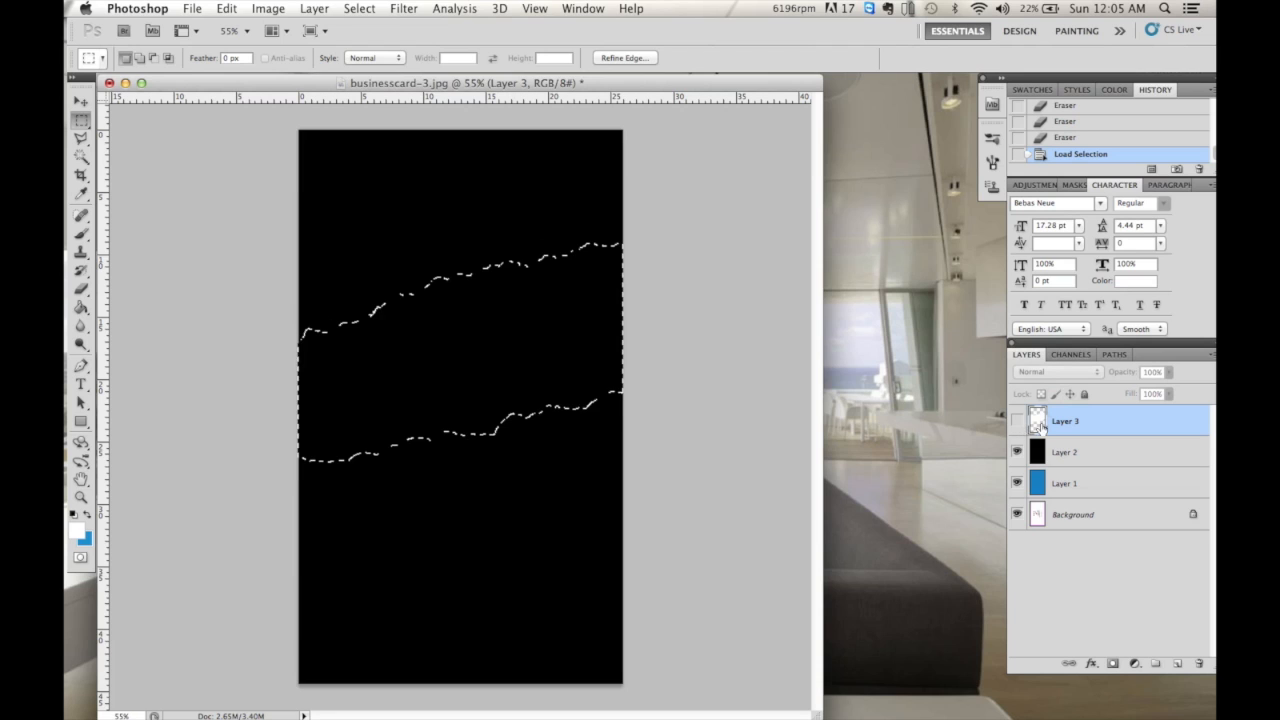
left_click(1070, 452)
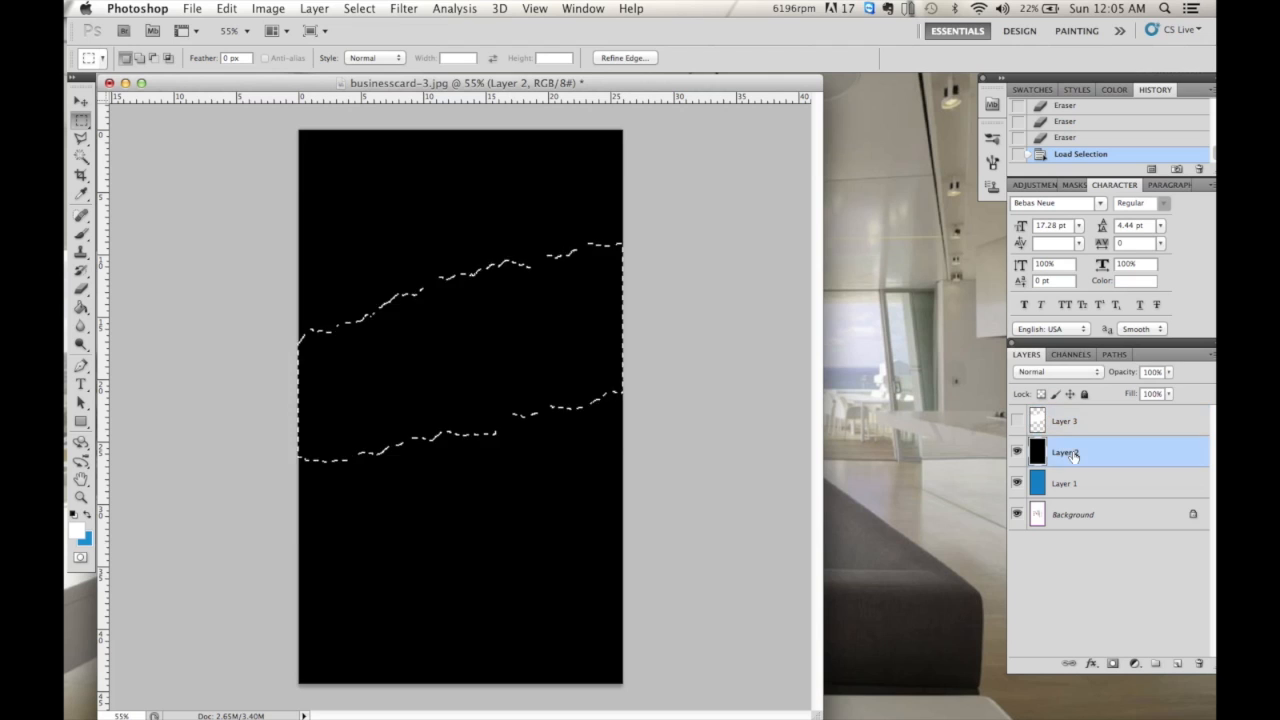
key("Delete")
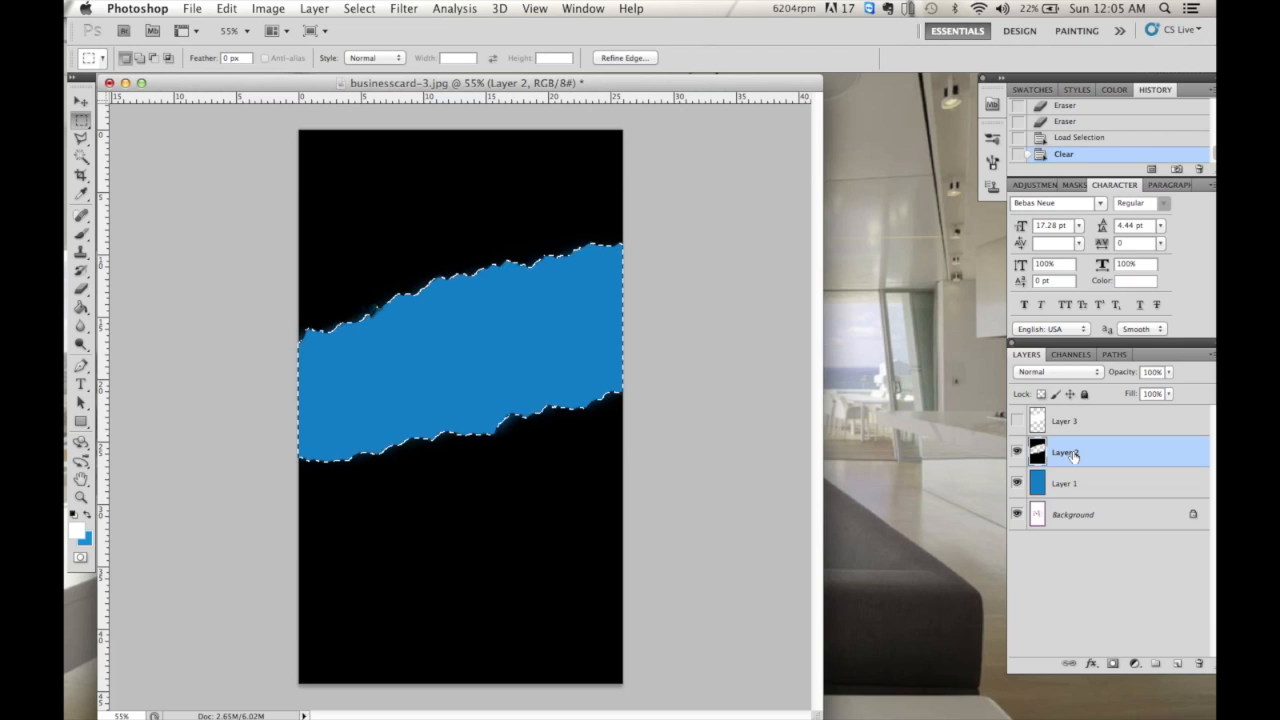
left_click(707, 415)
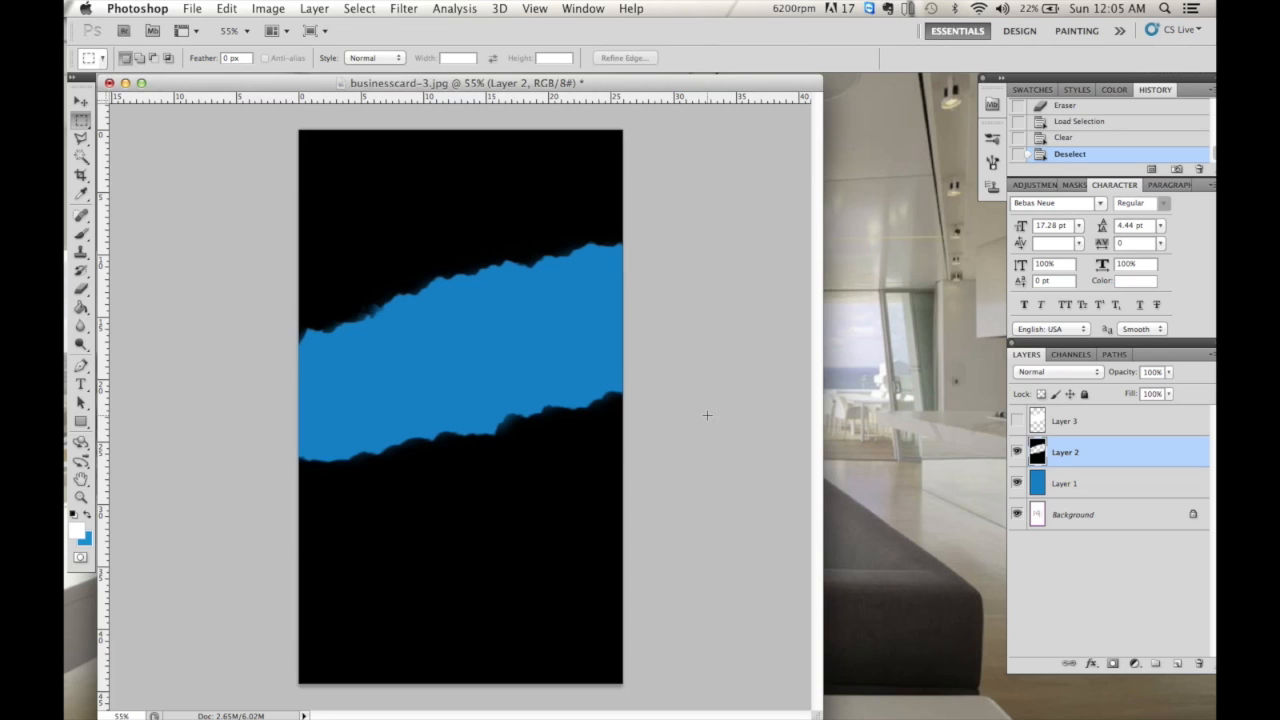
- Add an Inner Glow to Layer 2 with a grey glow colour and lowered opacity
left_click(1089, 667)
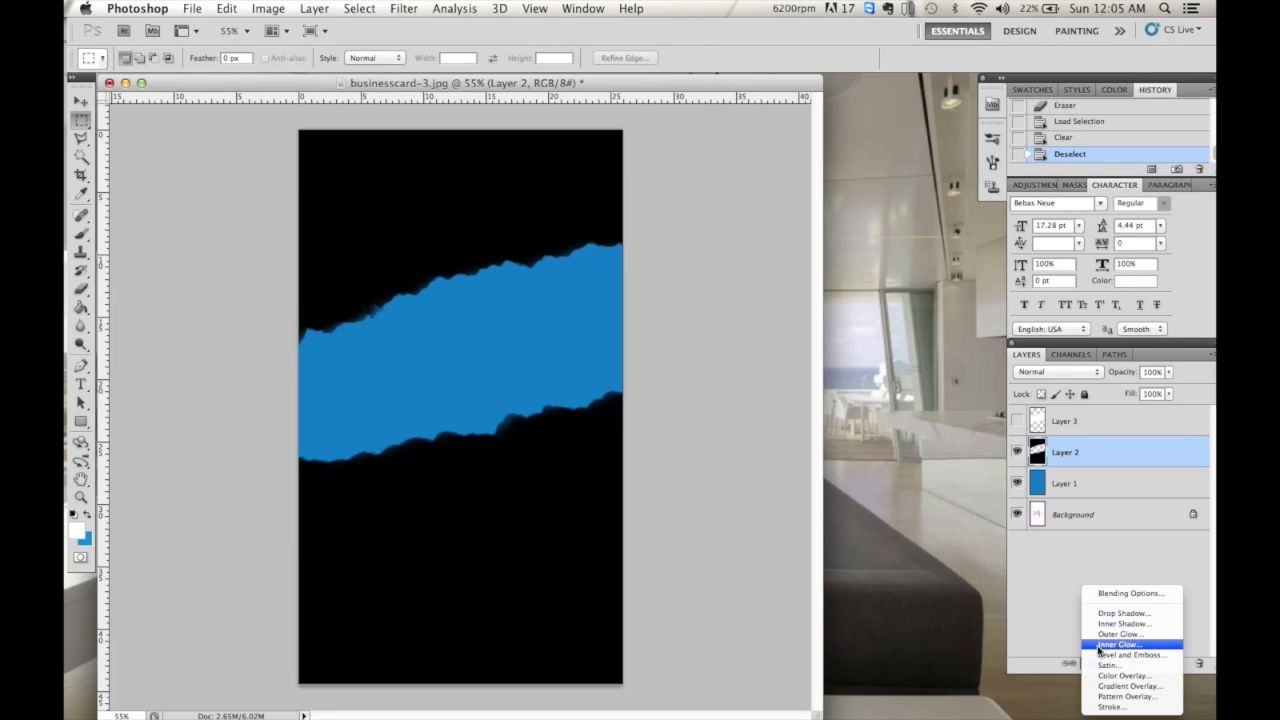
left_click(1104, 645)
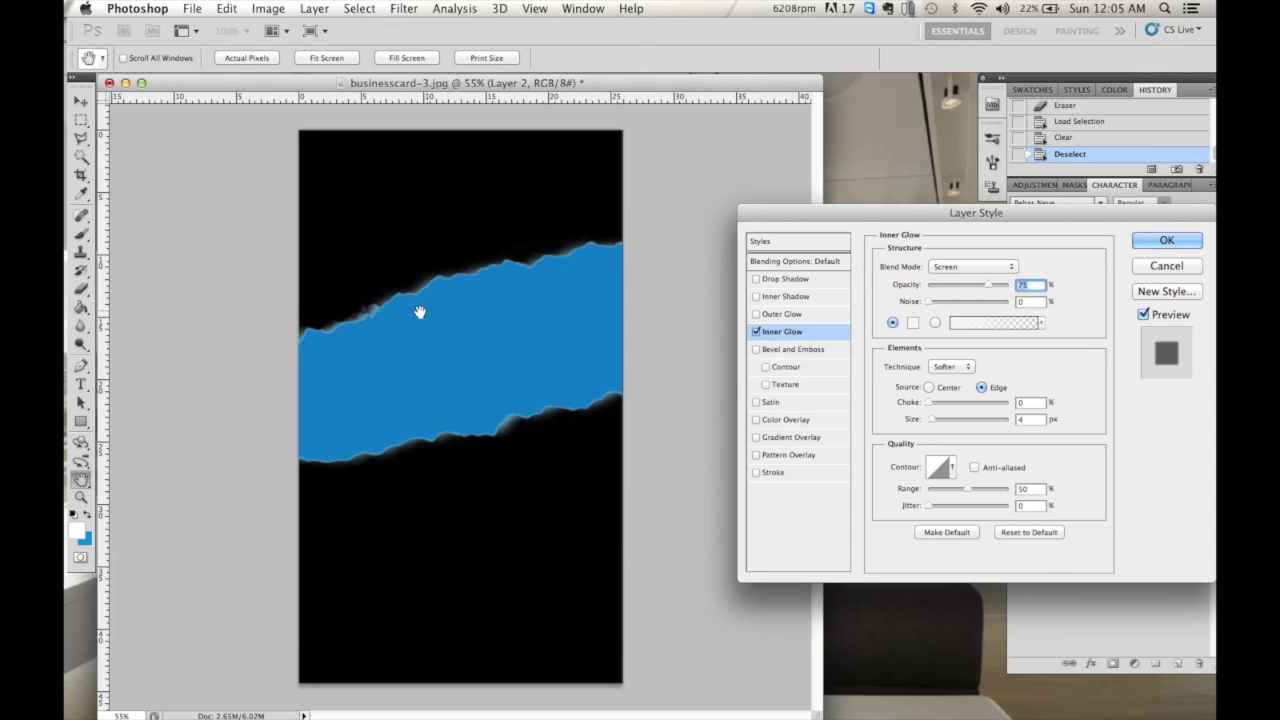
left_click(1142, 316)
left_click(1143, 316)
left_click(913, 322)
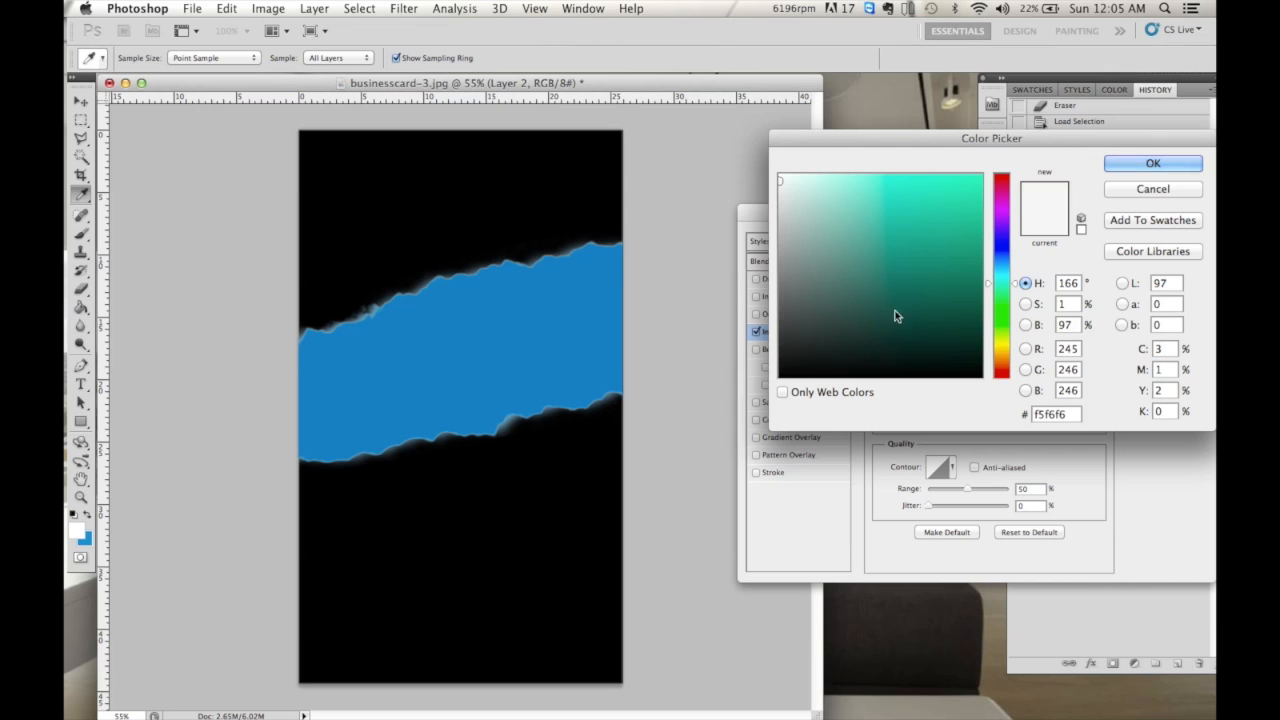
left_click(865, 220)
mouse_move(865, 220)
left_mouse_down()
mouse_move(960, 223)
mouse_move(973, 254)
left_mouse_up()
left_click(943, 349)
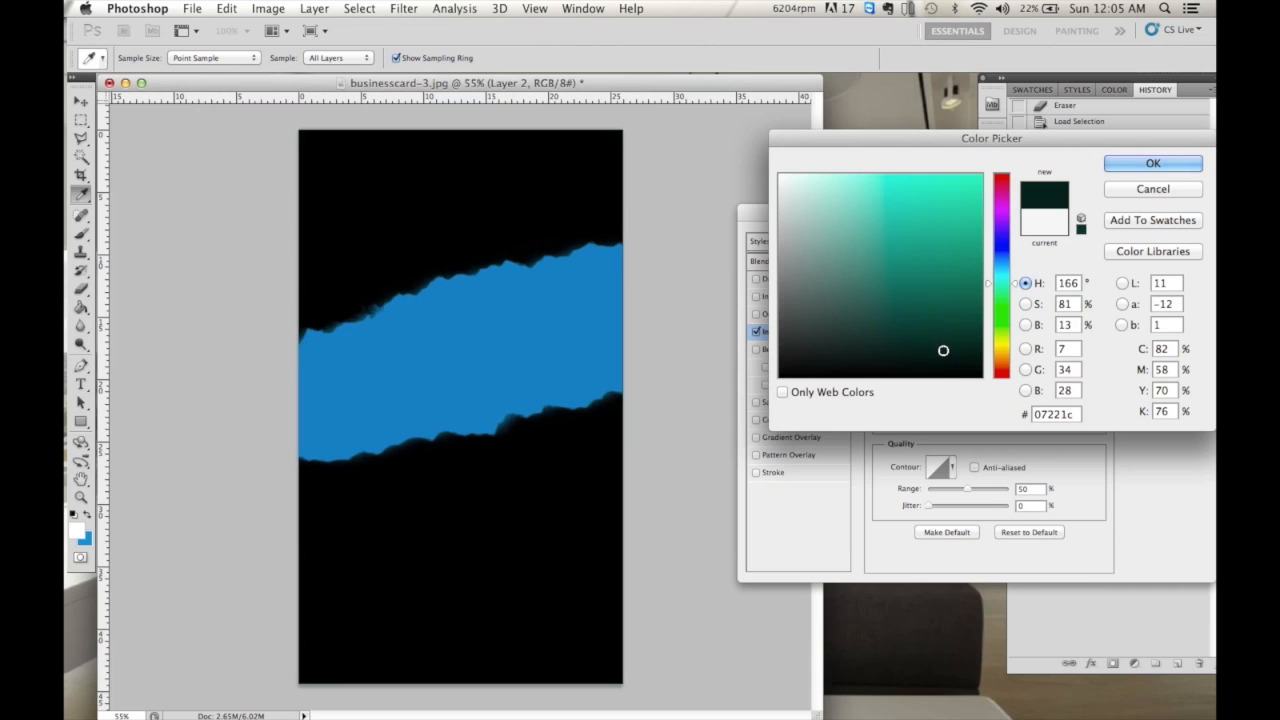
left_click(890, 325)
left_click(785, 247)
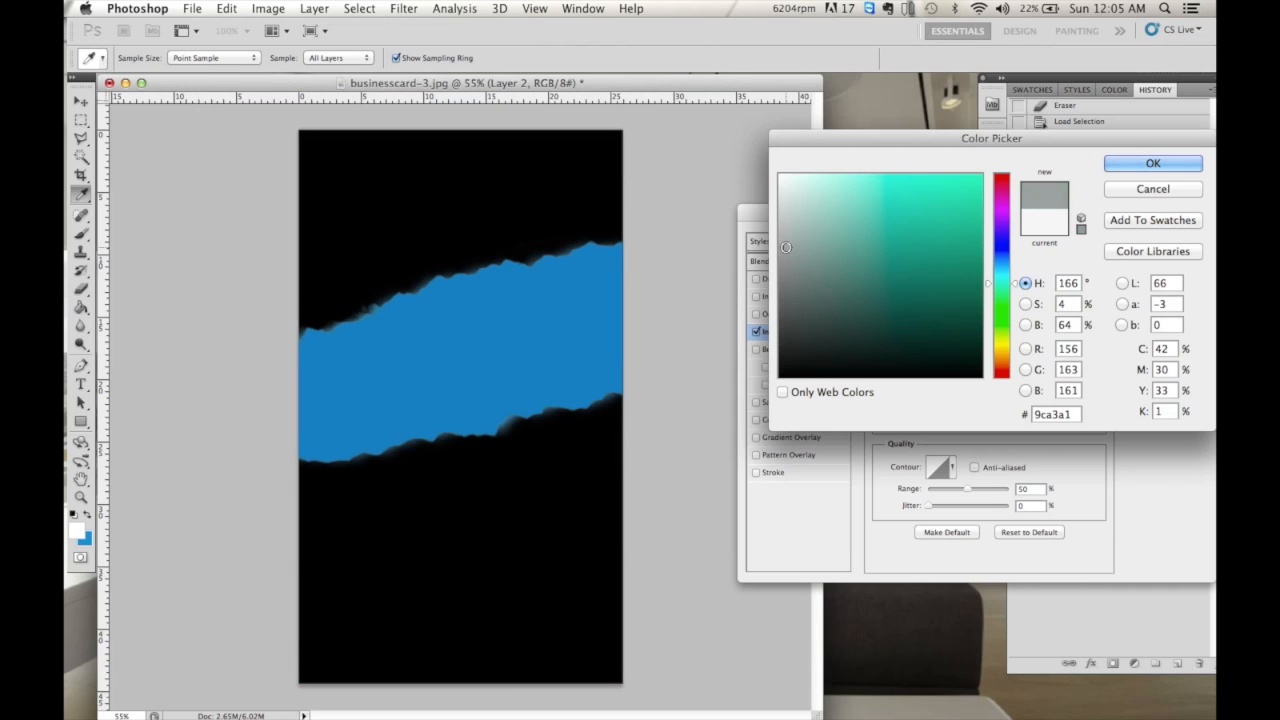
left_click_drag(785, 247, 786, 261)
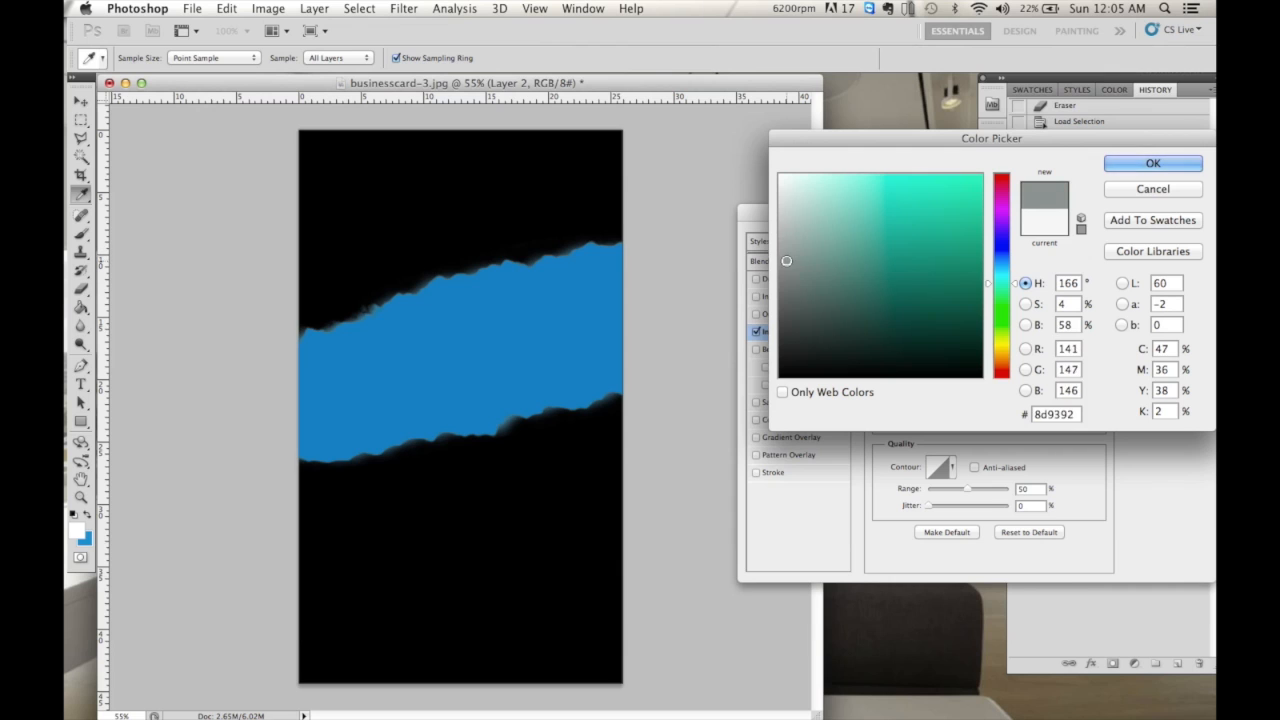
left_click(1152, 163)
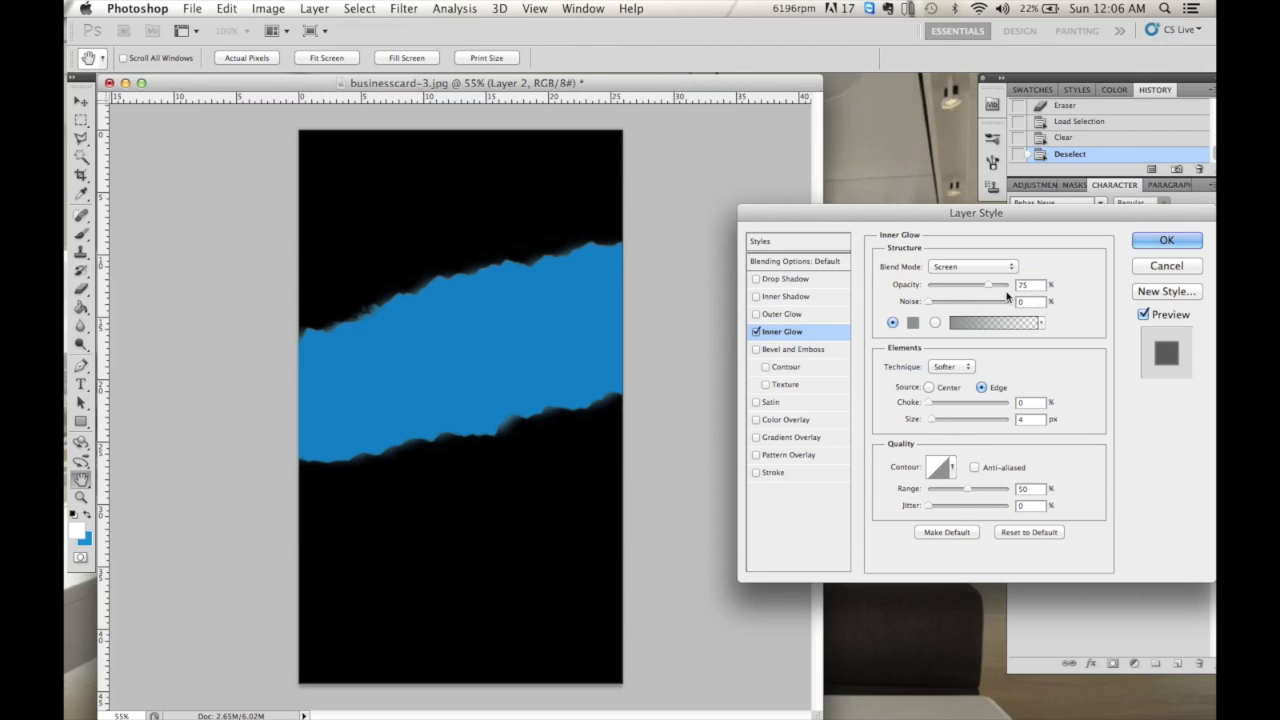
left_click_drag(996, 287, 1011, 284)
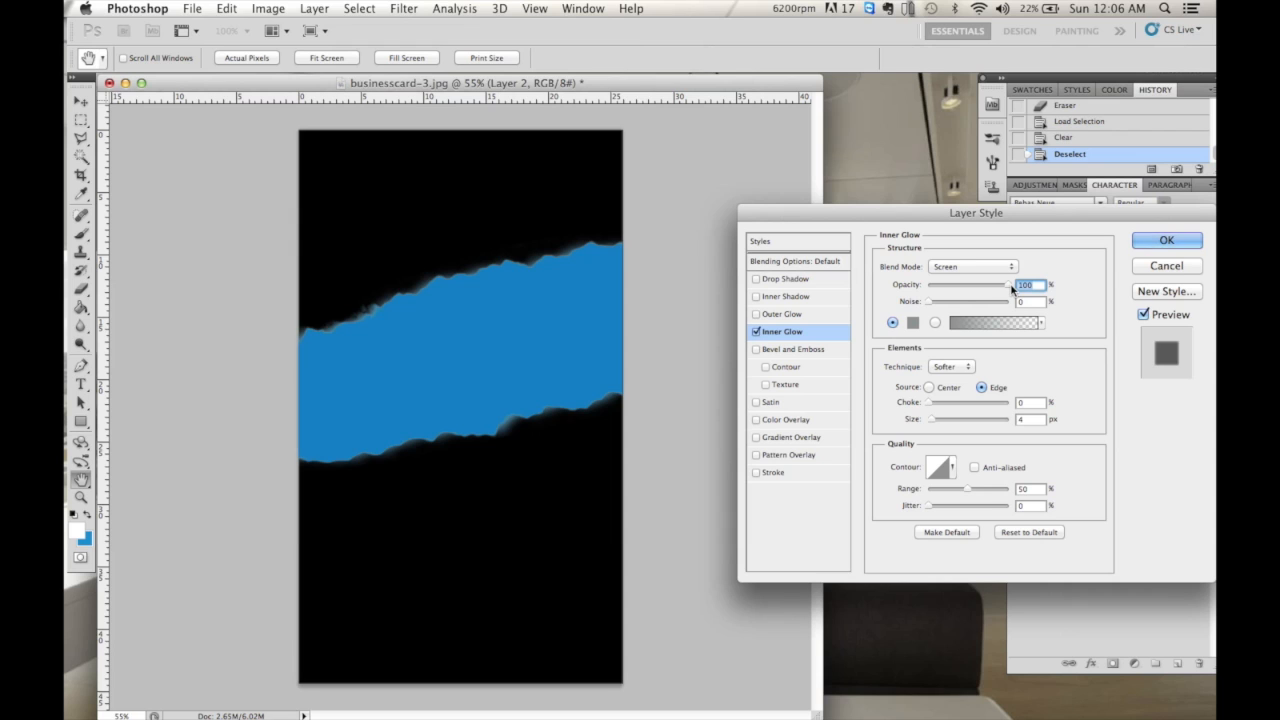
left_click_drag(1011, 287, 976, 286)
- Change the Inner Glow colour to pale grey cbd1d0 and apply the effect
left_click(756, 314)
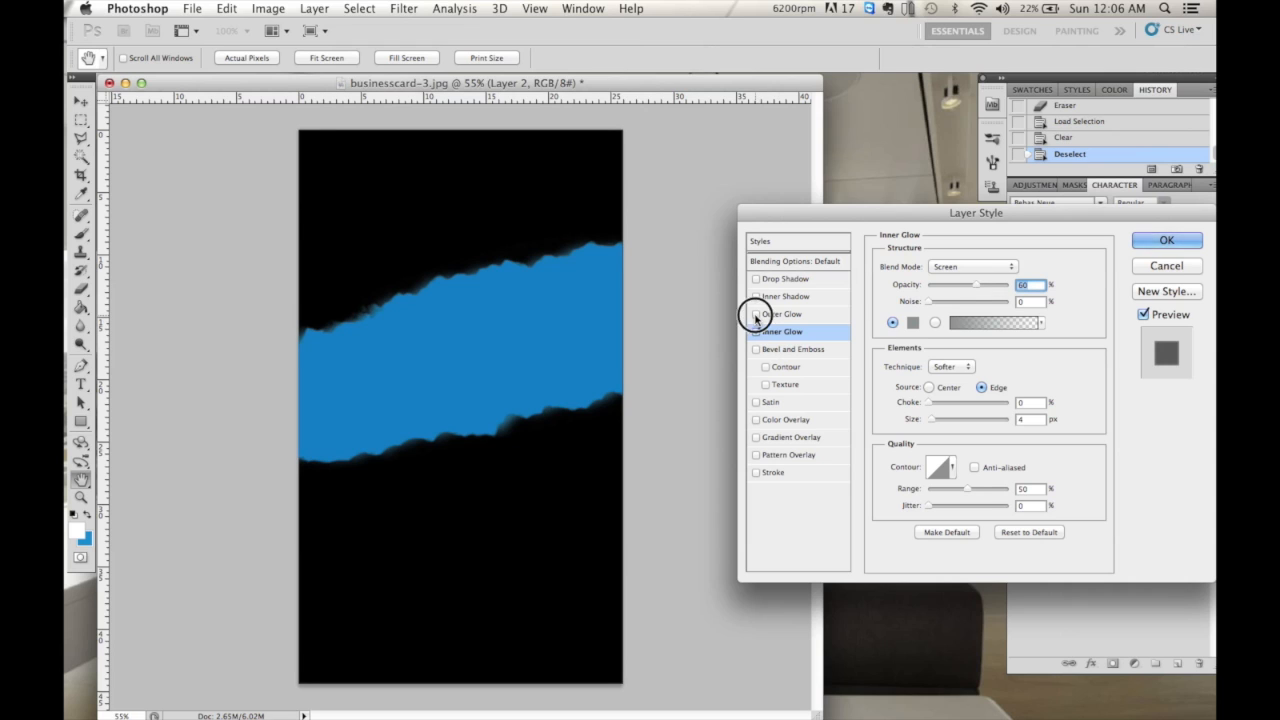
left_click(756, 315)
left_click(755, 283)
left_click(757, 284)
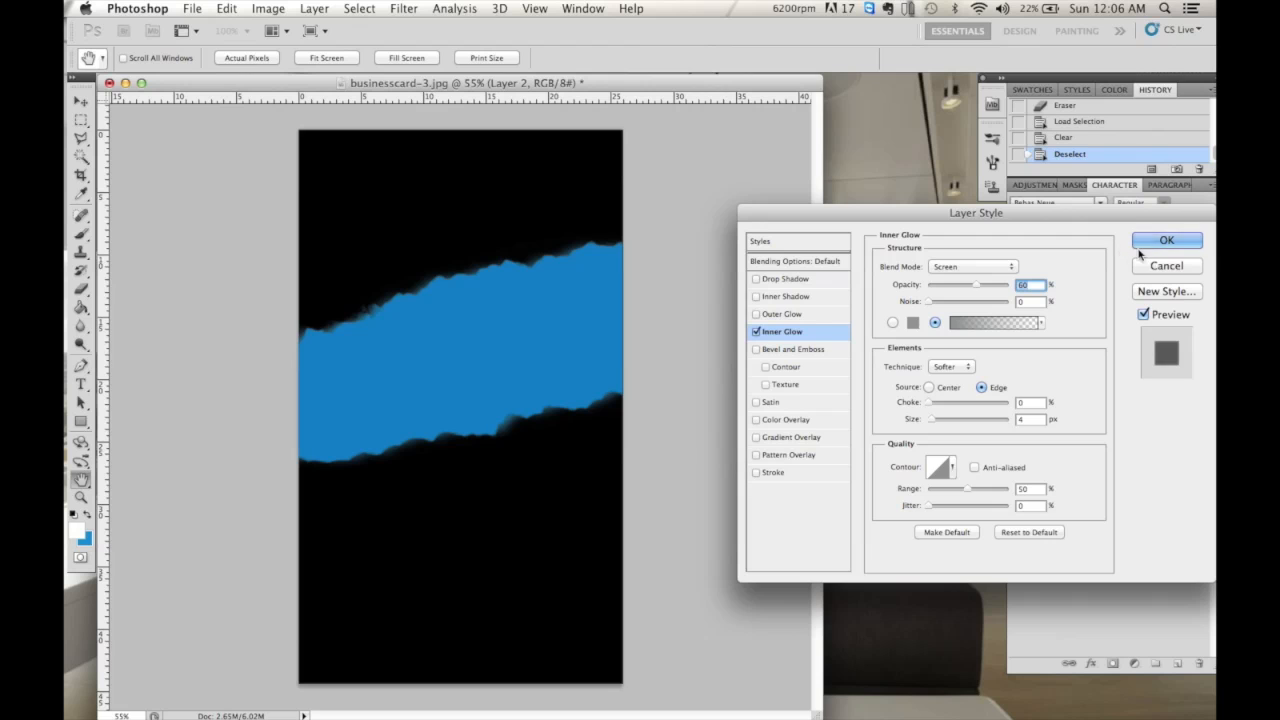
left_click(913, 322)
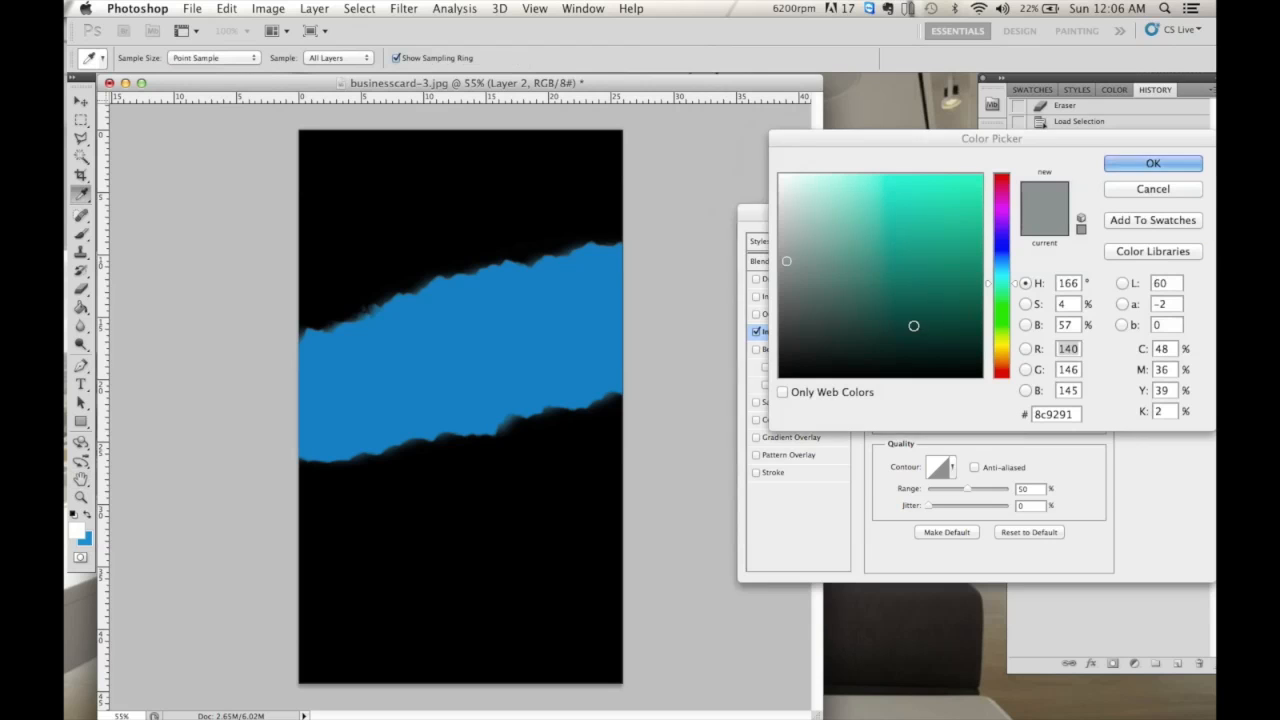
left_click(787, 238)
left_click(784, 210)
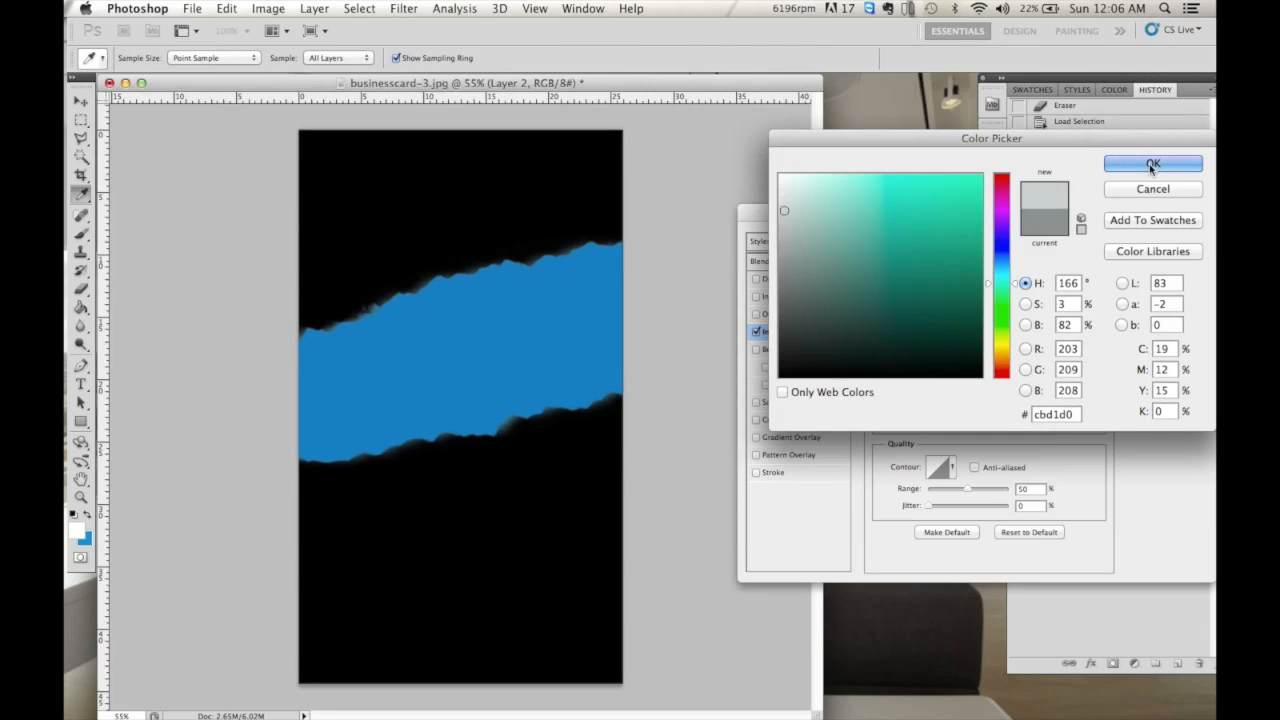
left_click(1152, 163)
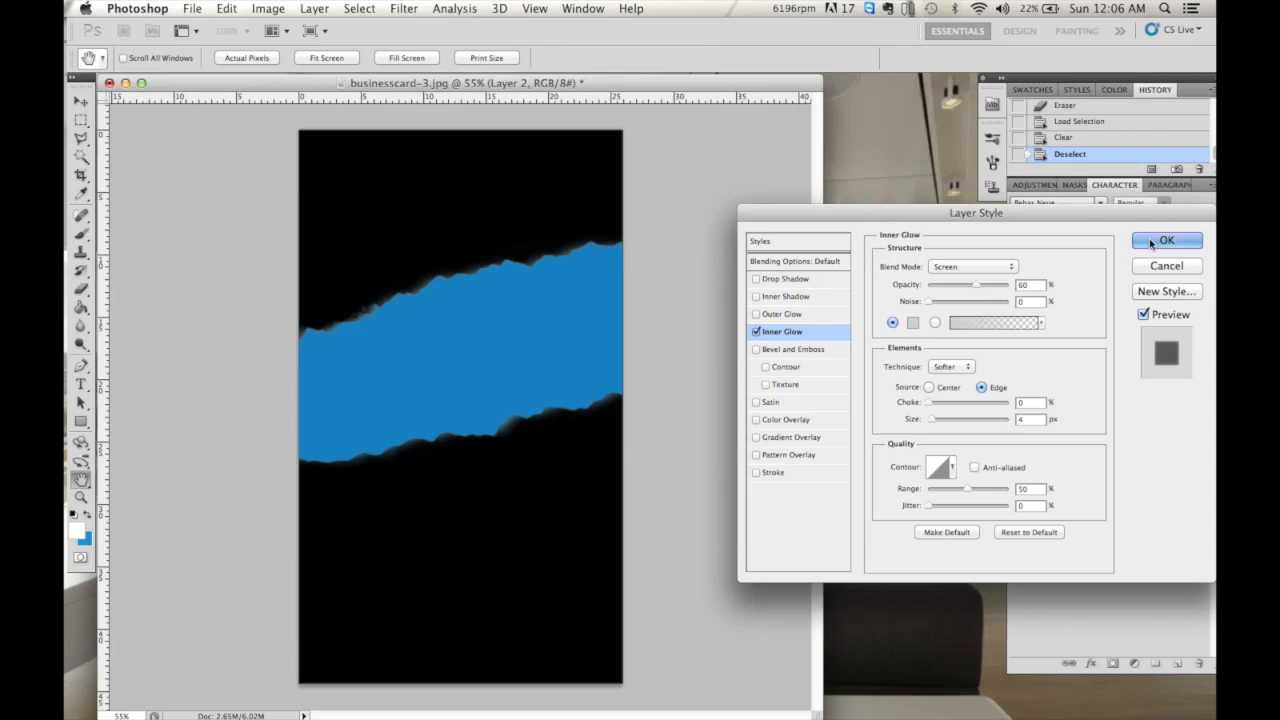
left_click(1150, 243)
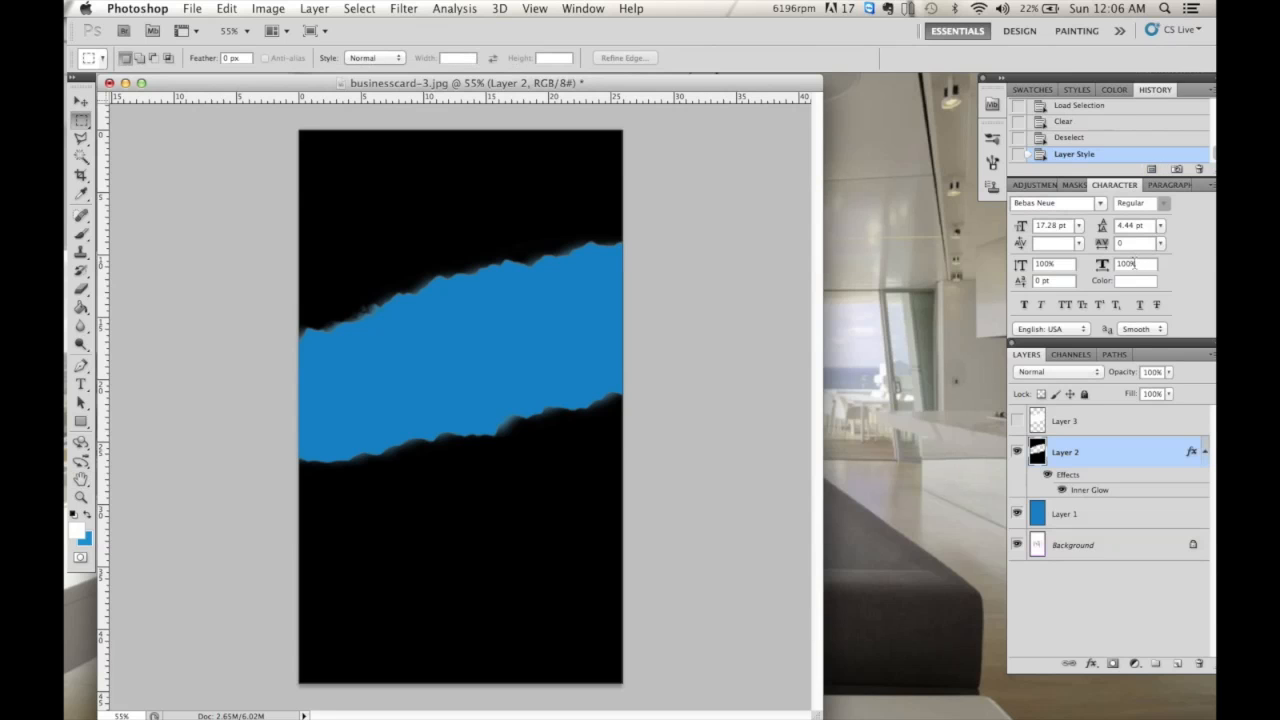
- Show Layer 3, move it below Layer 2, and shift the white band down
left_click(1016, 421)
key("v")
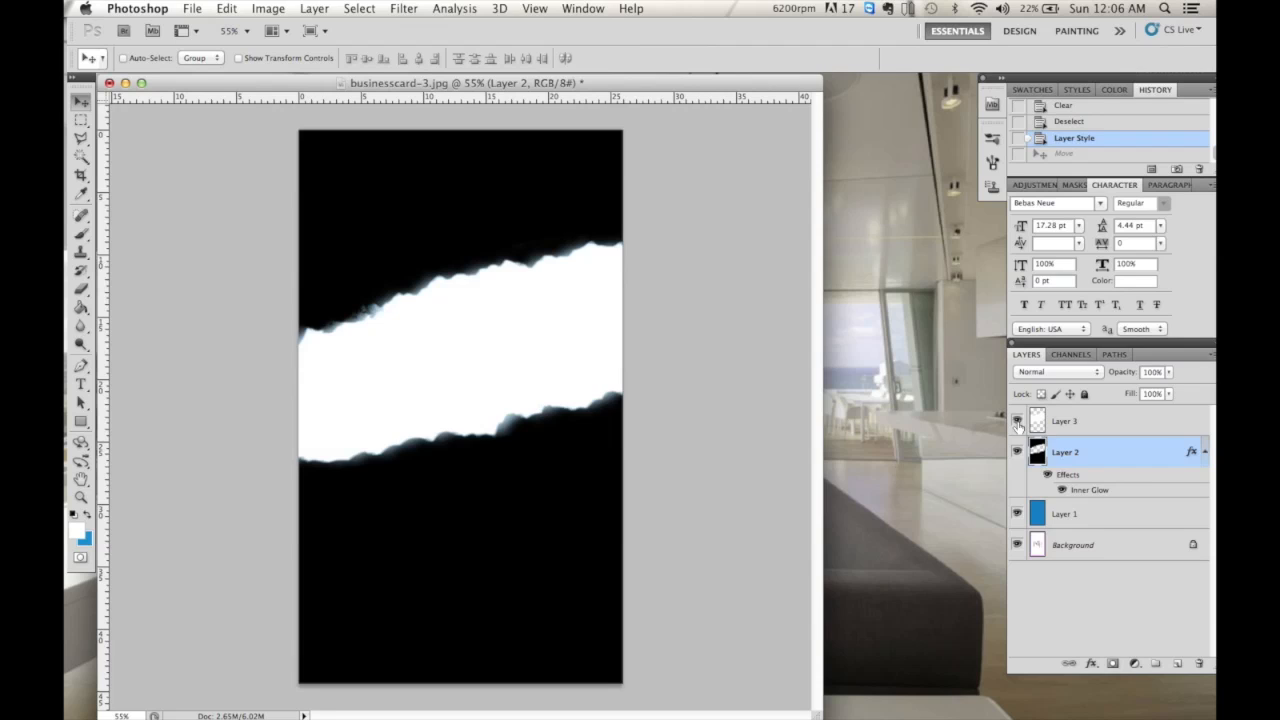
left_click(1080, 428)
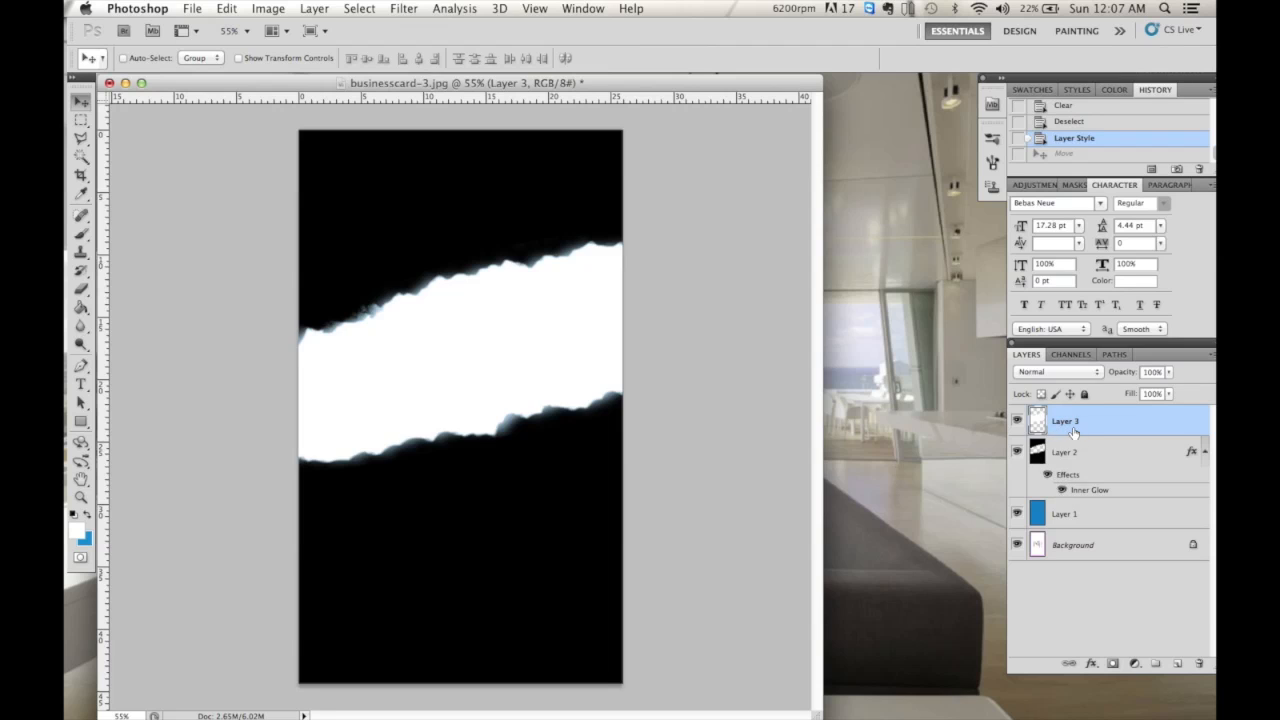
left_click_drag(1069, 422, 1072, 497)
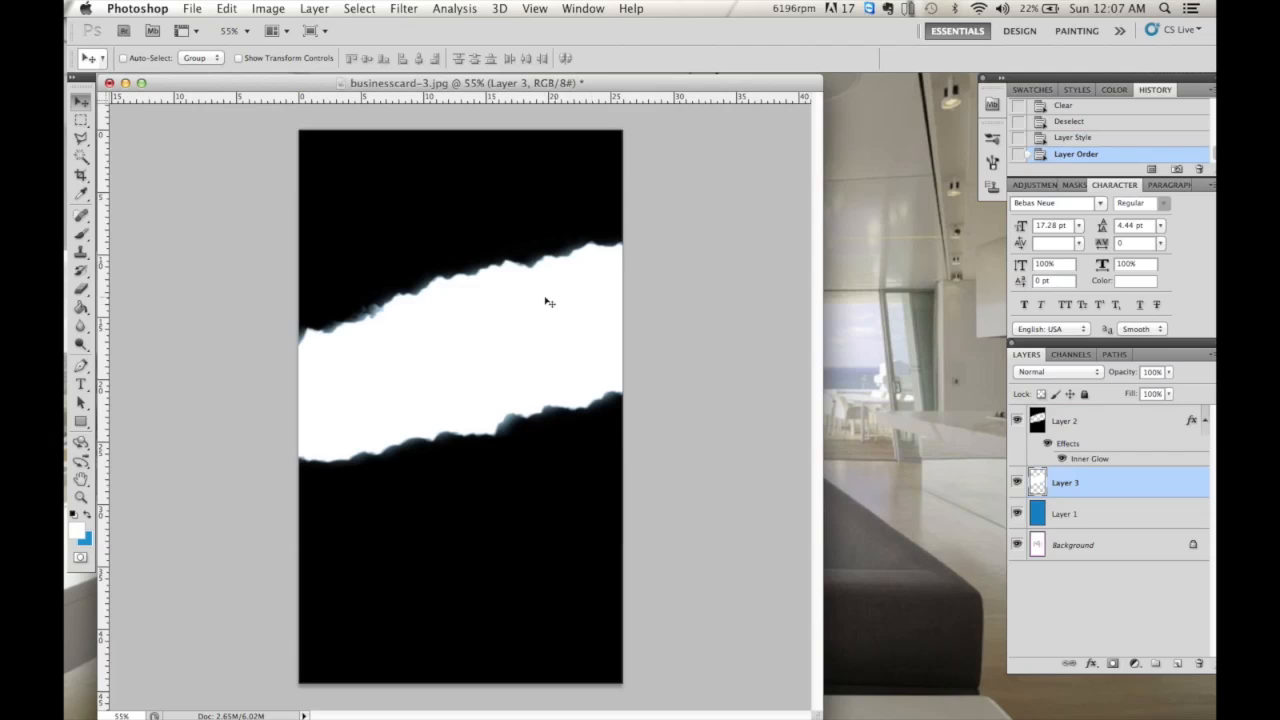
left_click_drag(541, 301, 550, 438)
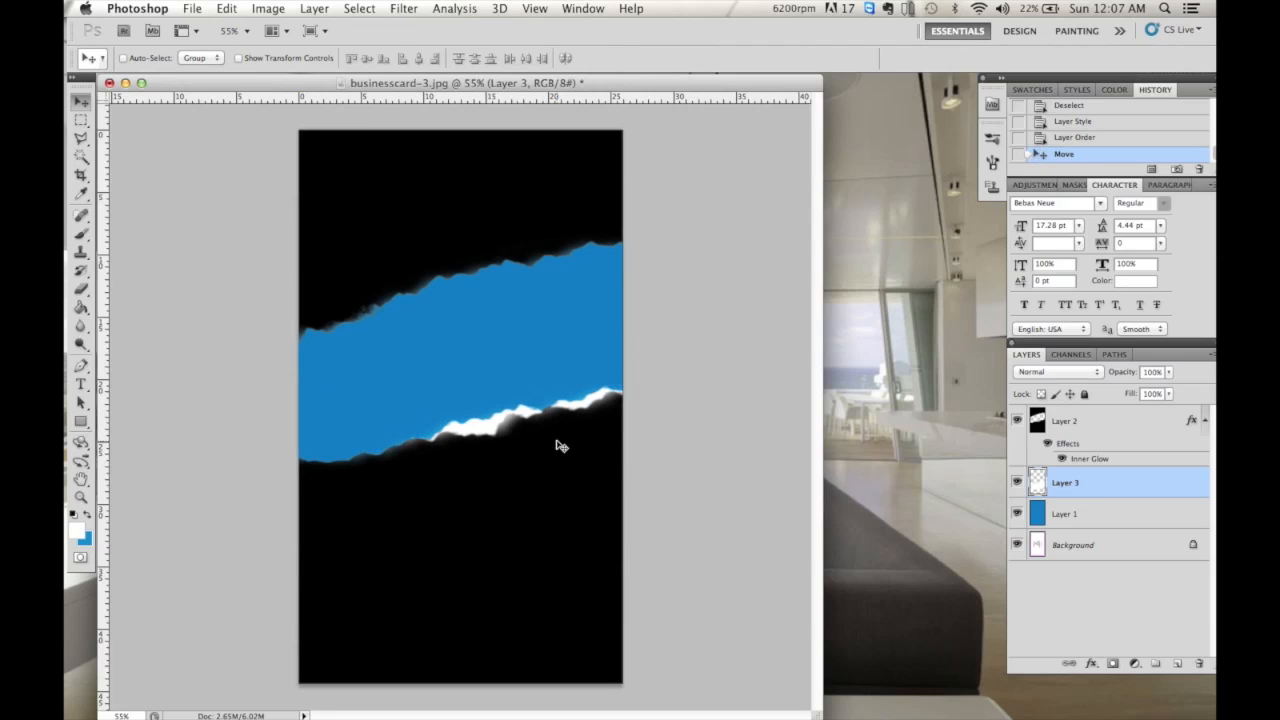
- Widen and tilt the white band so its torn edge lines the blue band's underside
key("super+t")
left_click_drag(218, 504, 86, 566)
left_click(865, 57)
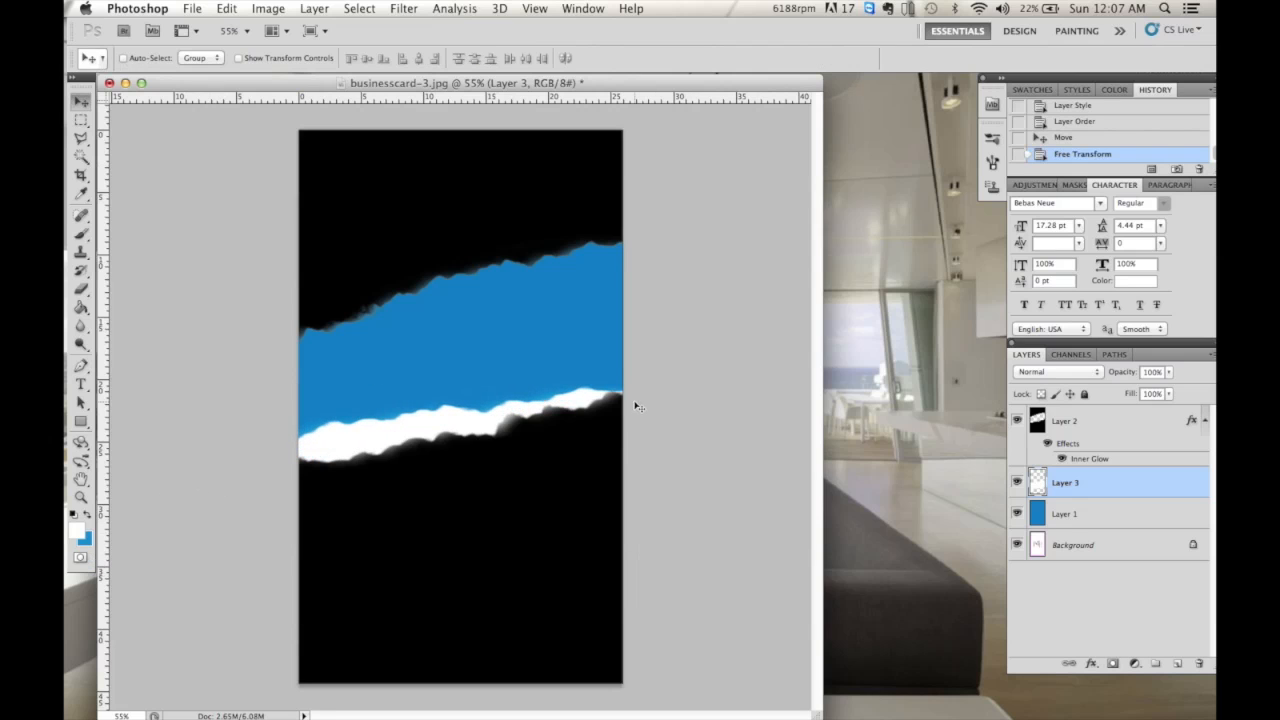
key("super+t")
left_click_drag(650, 366, 585, 425)
left_click_drag(646, 381, 644, 370)
left_click_drag(566, 437, 564, 449)
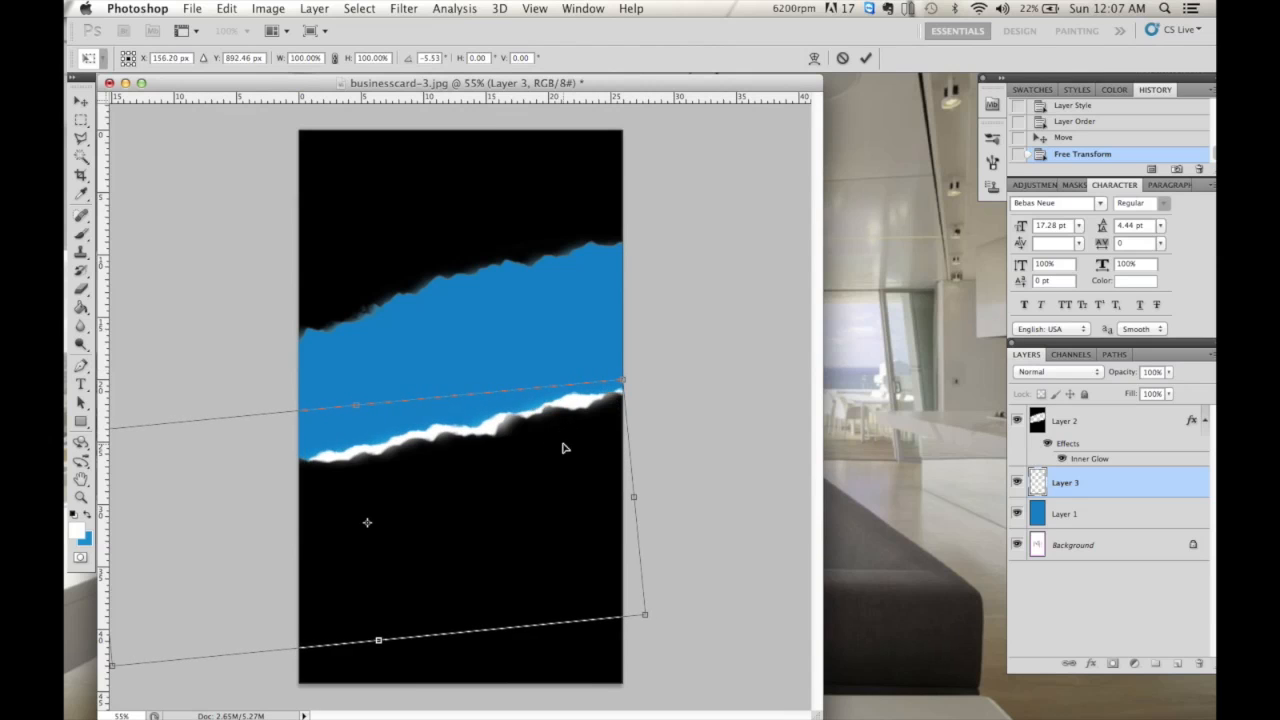
left_click(866, 58)
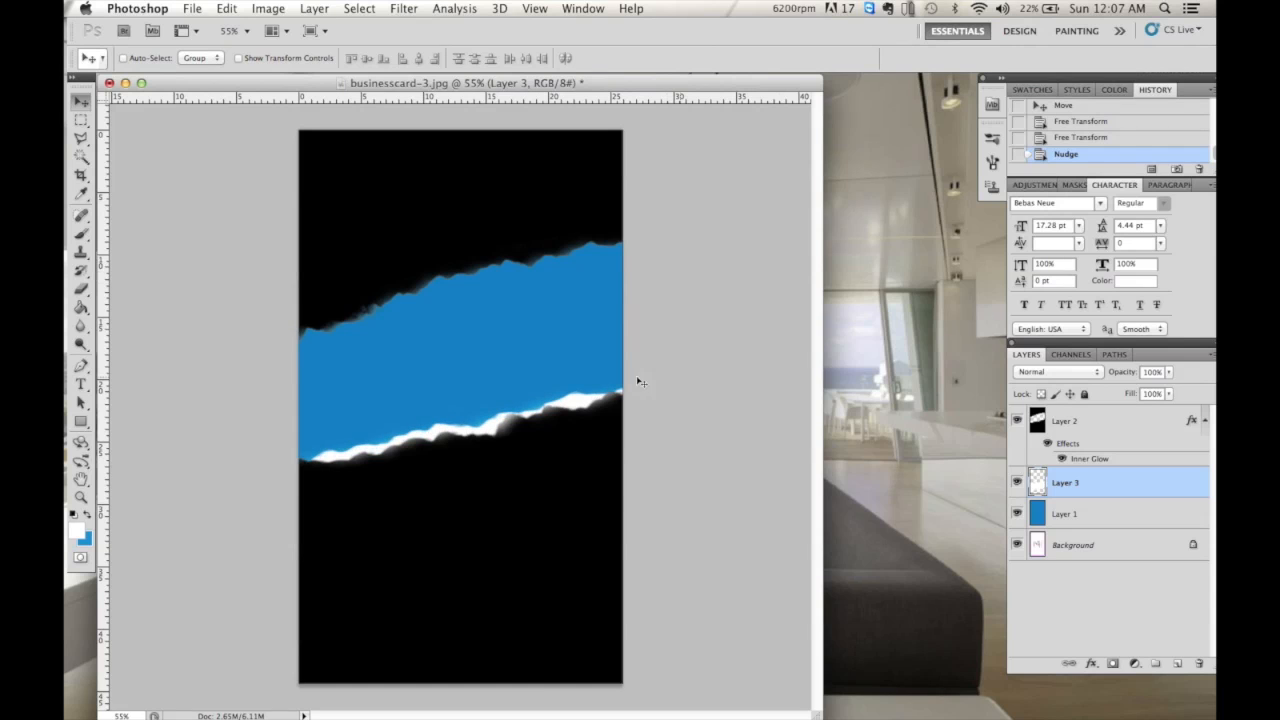
left_click(203, 9)
- Copy the Logo.png image from the Desktop and paste it onto the card above the black layer
left_click(205, 44)
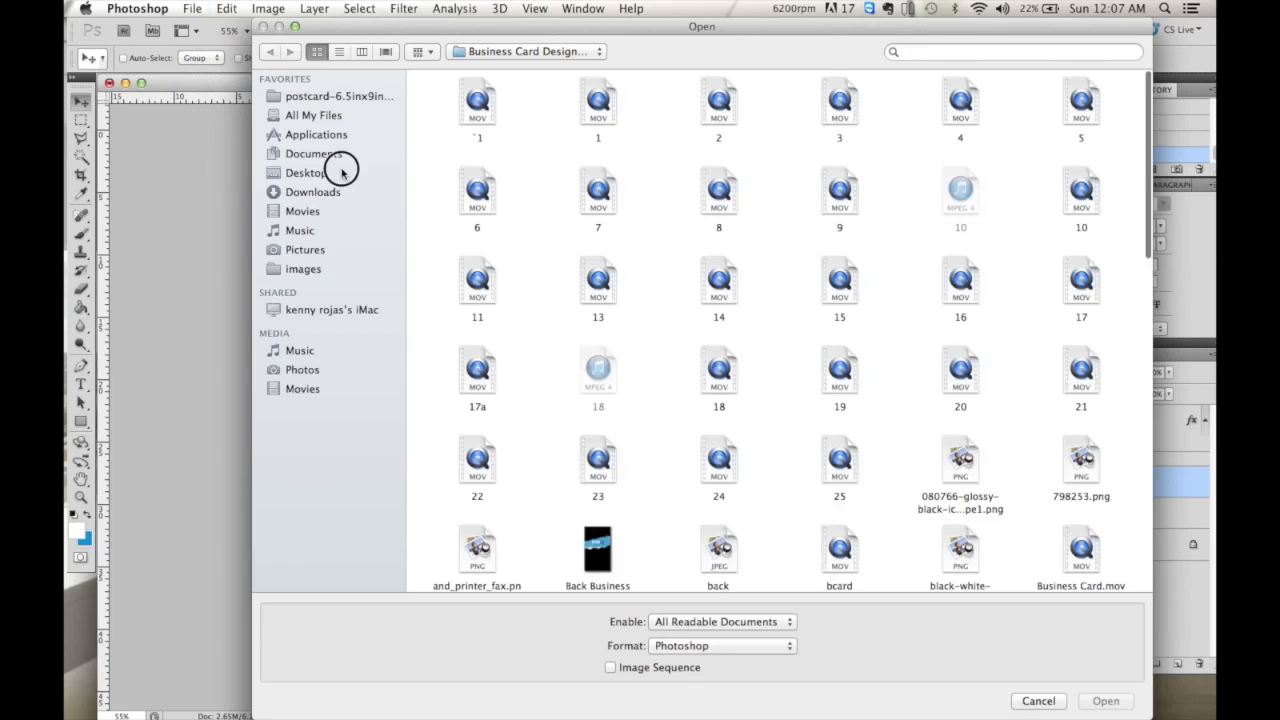
left_click(307, 173)
left_click(563, 114)
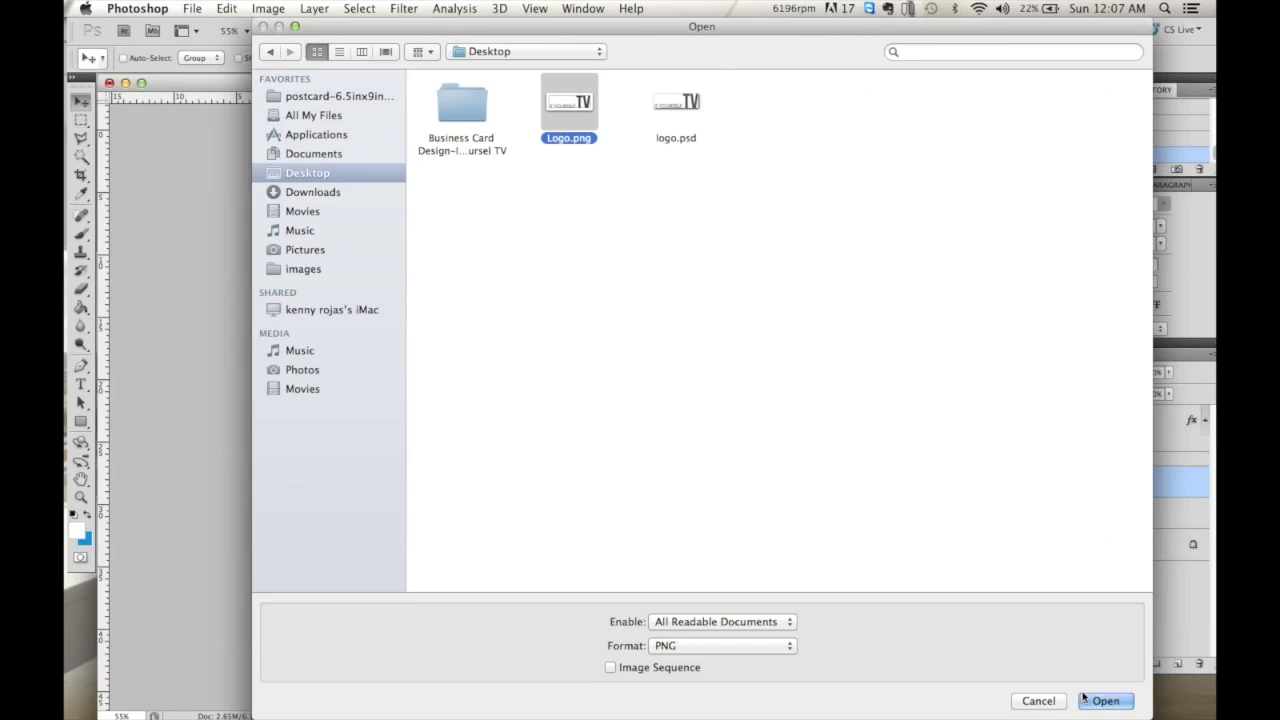
left_click(1104, 701)
key("super+a")
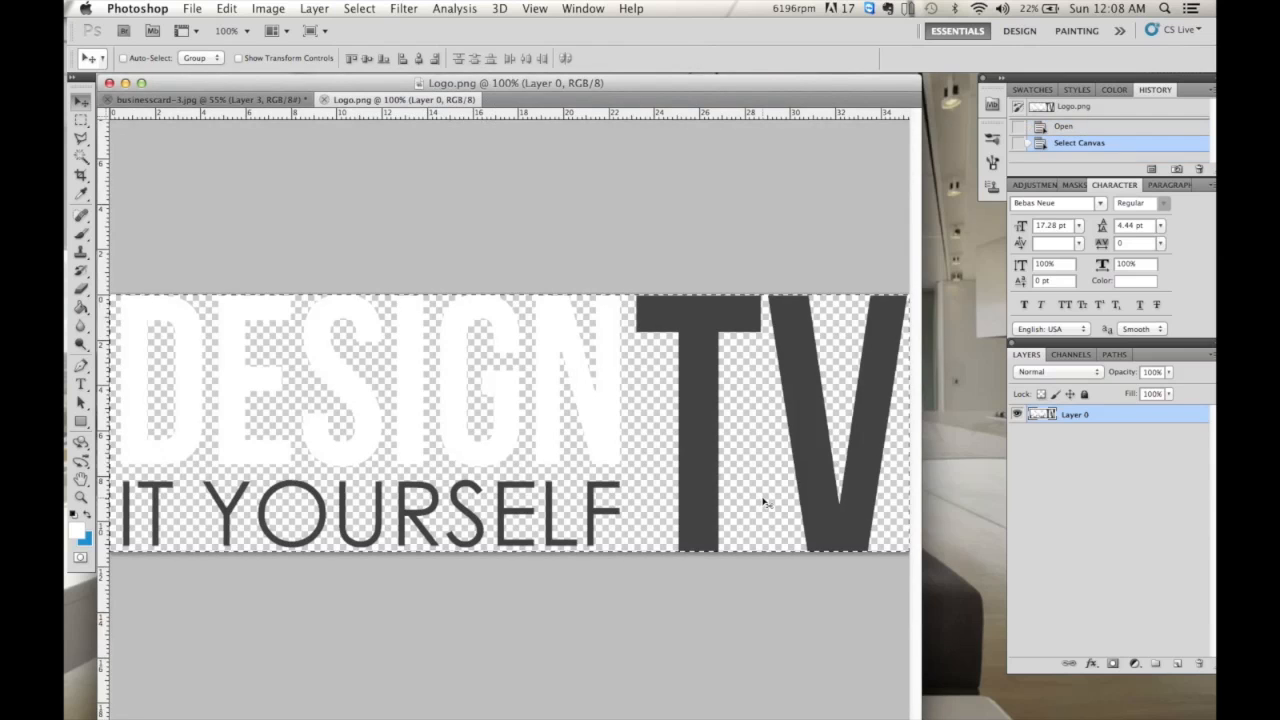
key("super+c")
left_click(271, 100)
key("super+v")
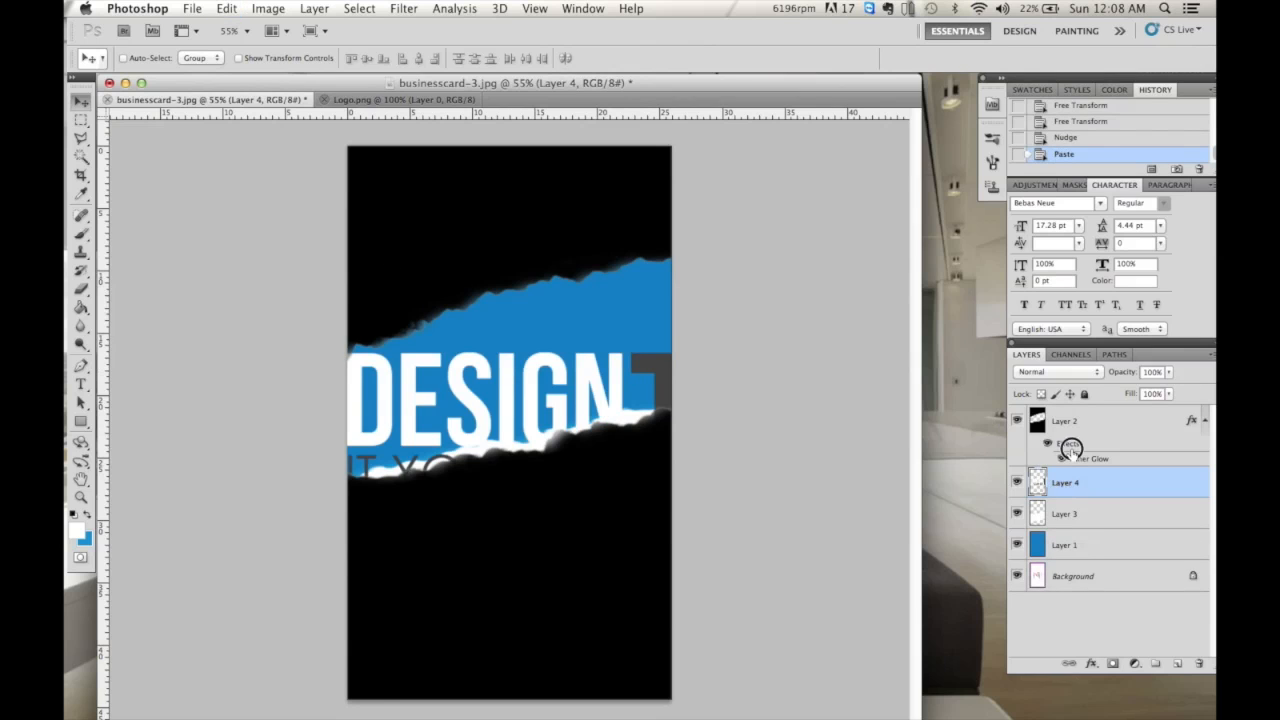
left_click_drag(1070, 450, 1068, 413)
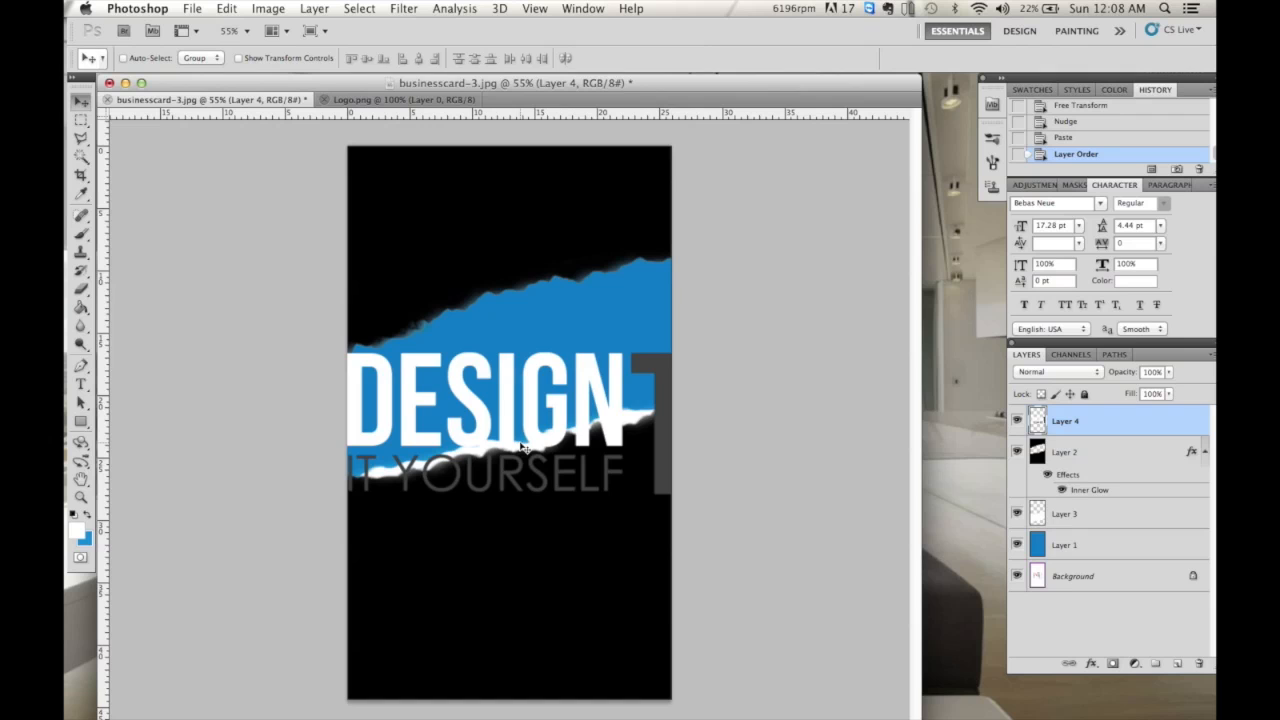
- Scale the logo to 40% and centre it inside the blue band
key("super+t")
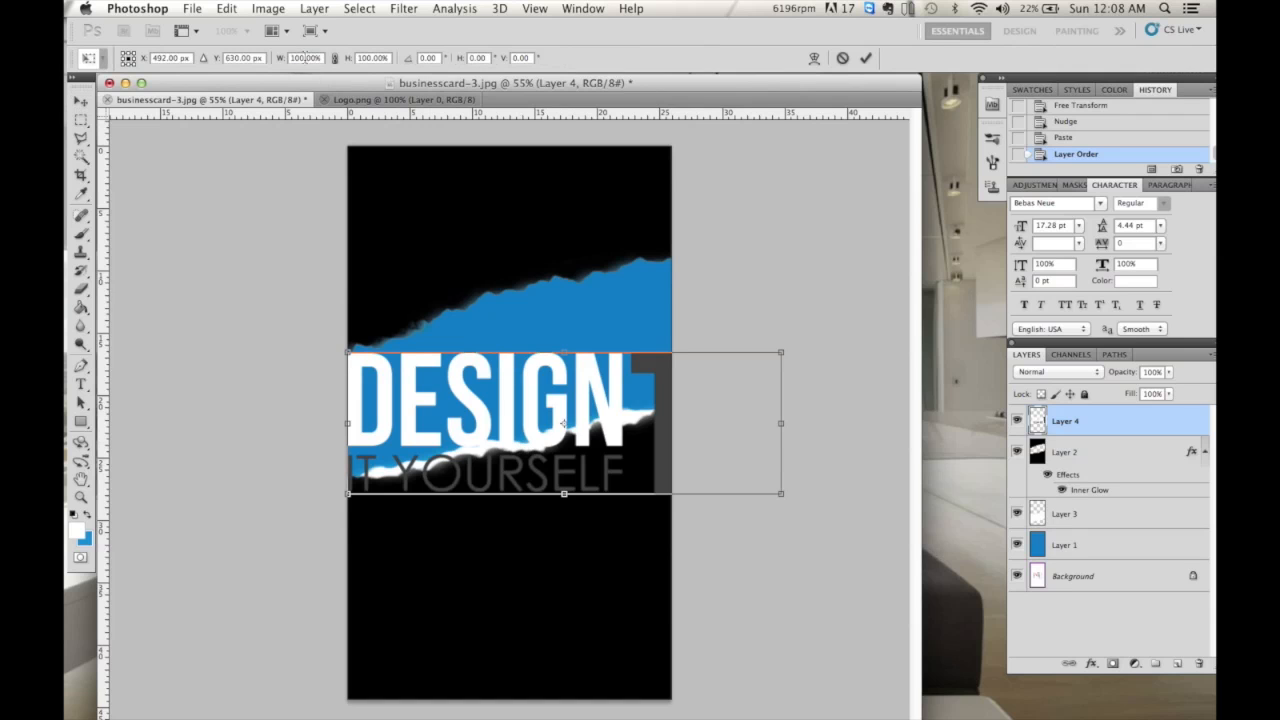
type("50%")
key("Tab")
type("50")
left_click_drag(527, 417, 485, 352)
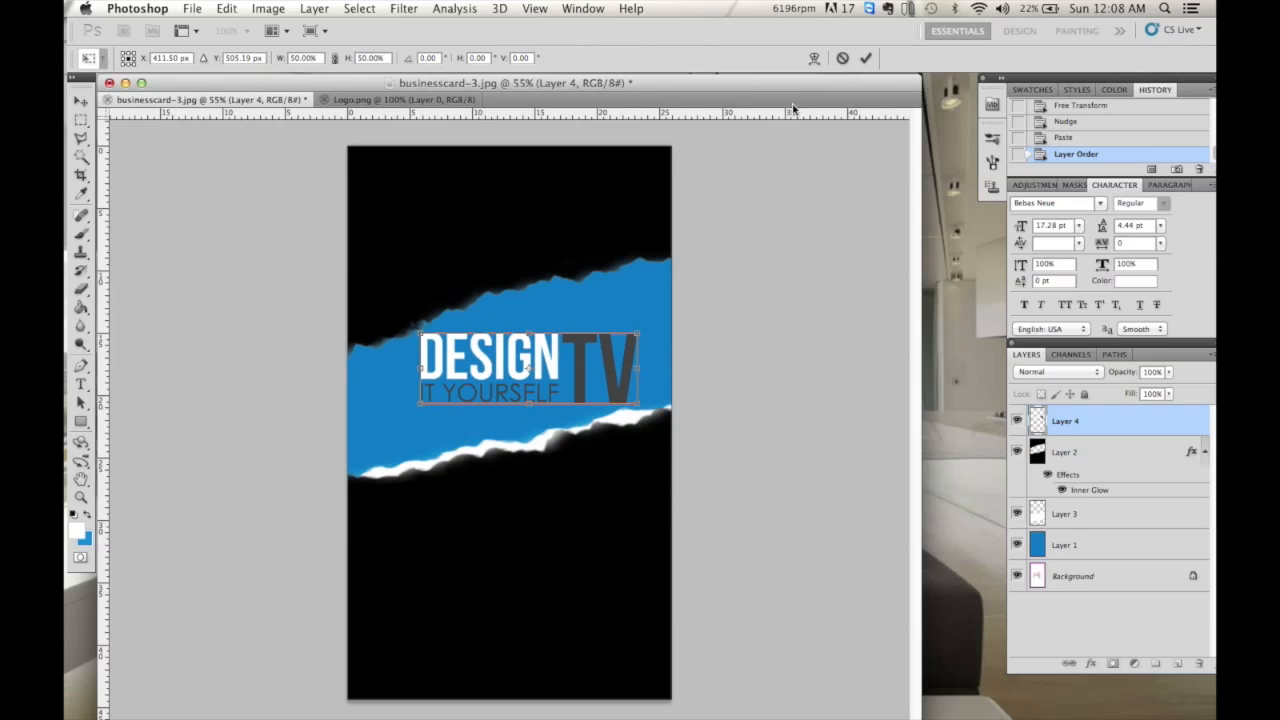
double_click(300, 57)
type("40%")
key("Tab")
type("40")
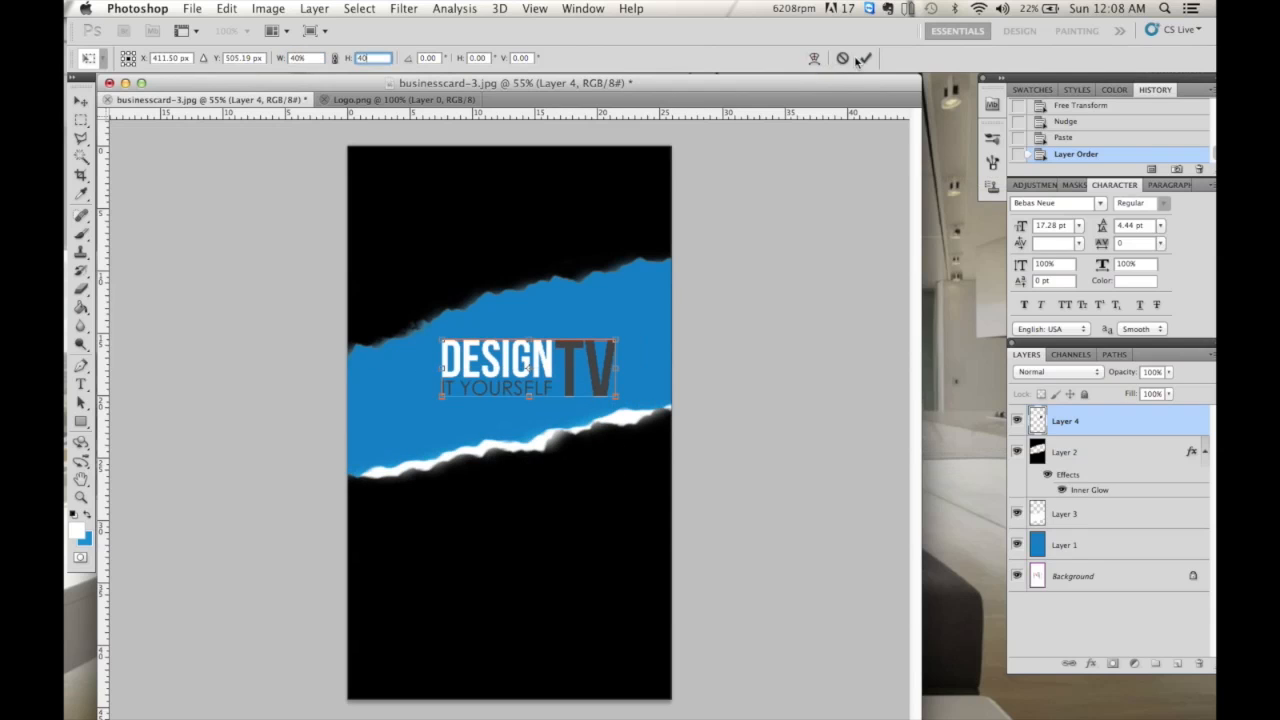
left_click(860, 59)
key("Left")
key("Left")
key("Left")
key("Left")
key("Left")
key("Left")
key("Left")
key("Left")
key("Left")
key("Left")
key("Left")
key("Left")
key("Left")
key("Left")
key("Left")
key("Left")
key("Left")
key("Left")
key("Left")
key("Left")
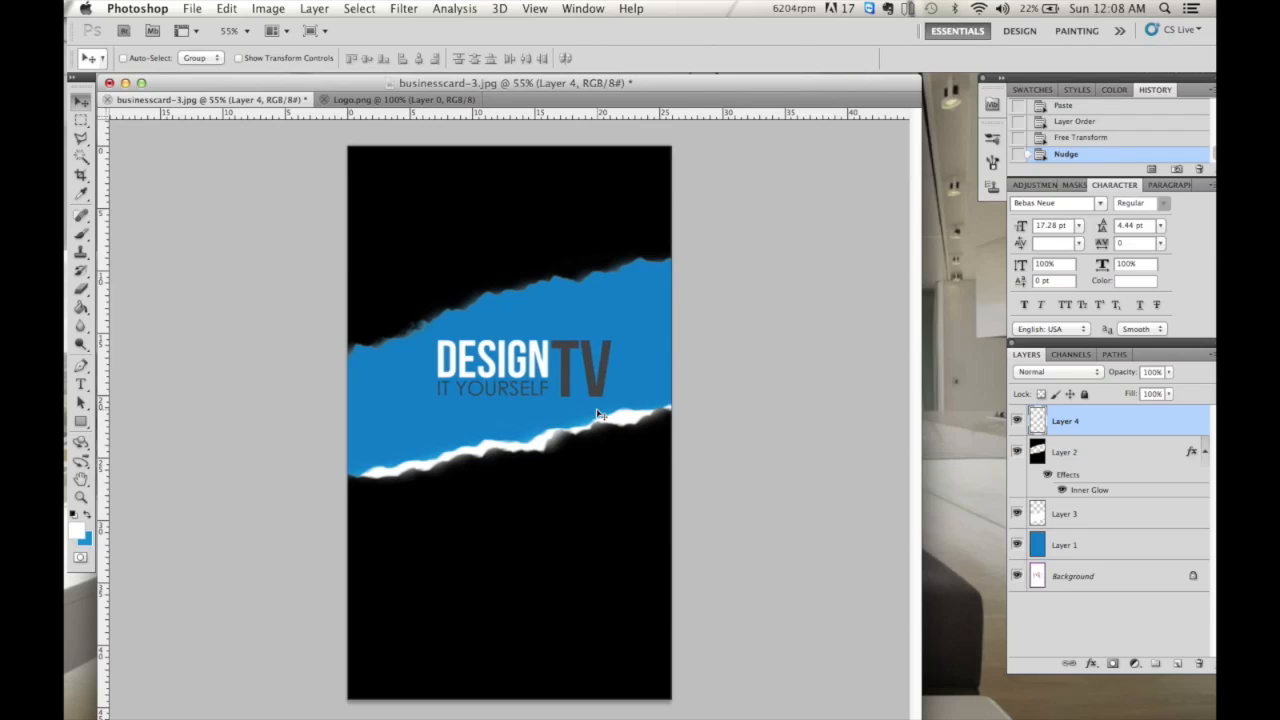
key("Right")
key("Right")
key("Right")
key("Right")
key("Right")
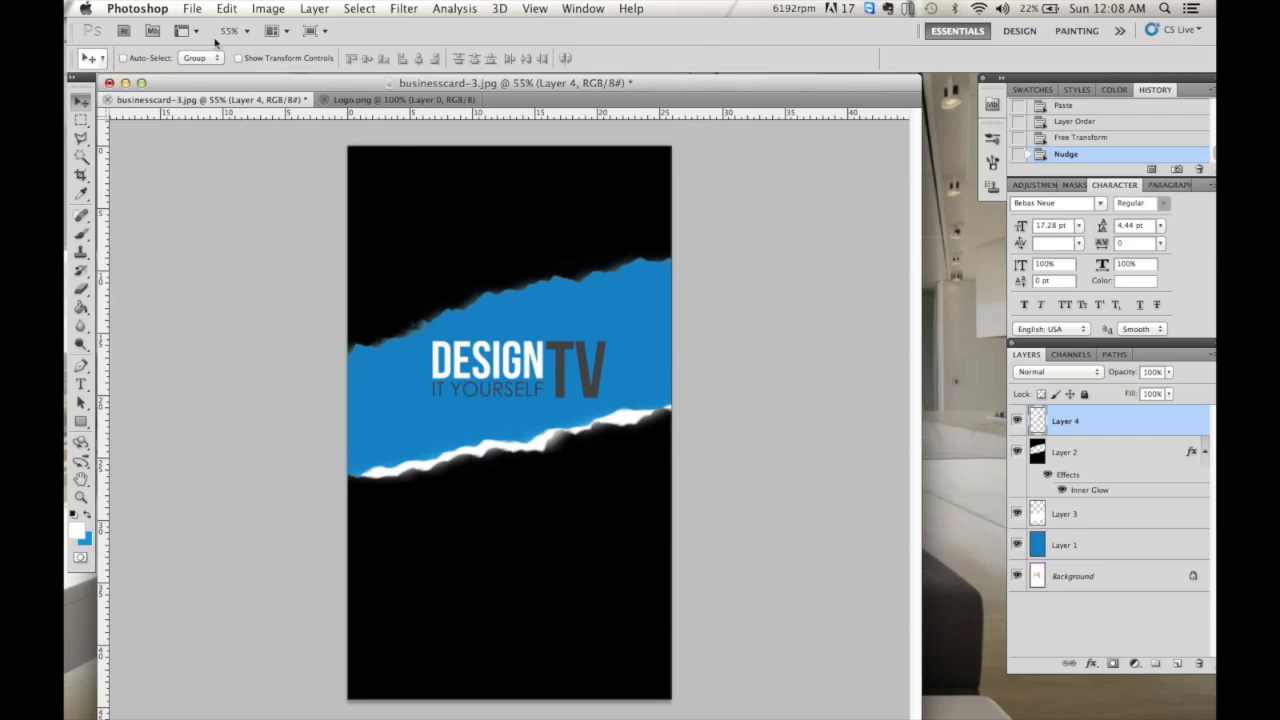
- Save the card as BackBusinessCard.psd on the Desktop
left_click(191, 8)
left_click(229, 255)
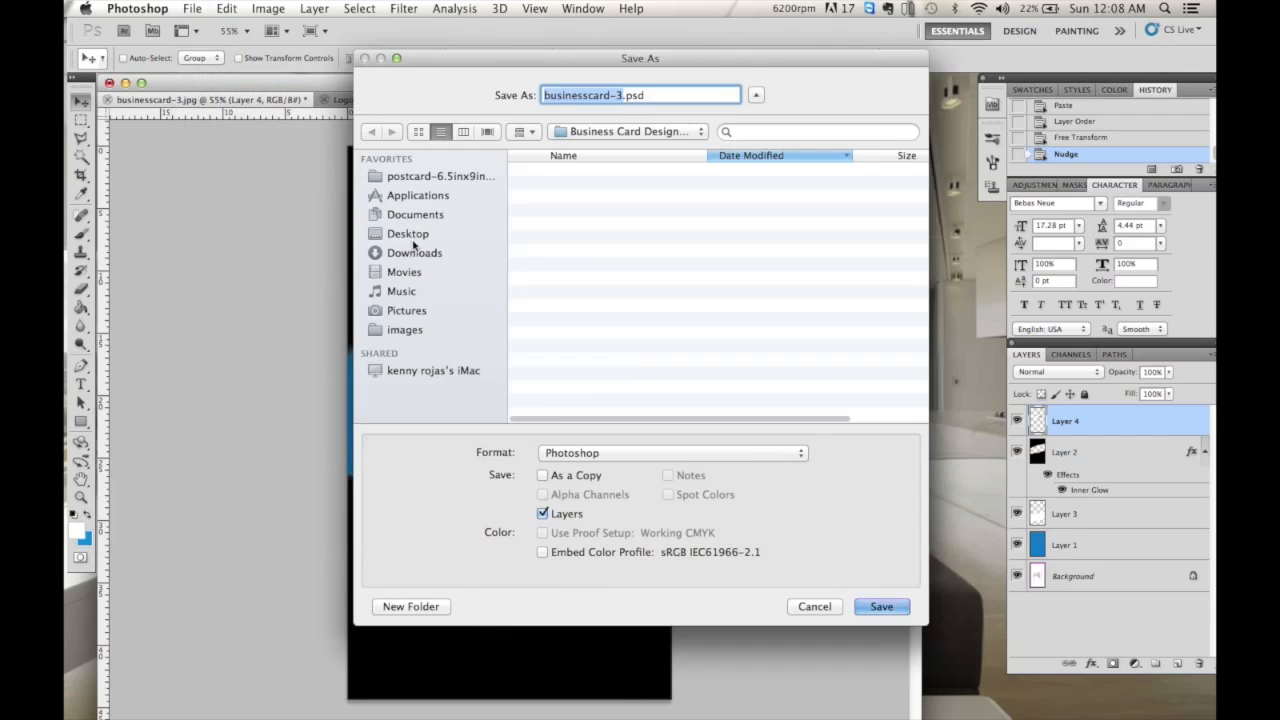
type("BackBusinessCard")
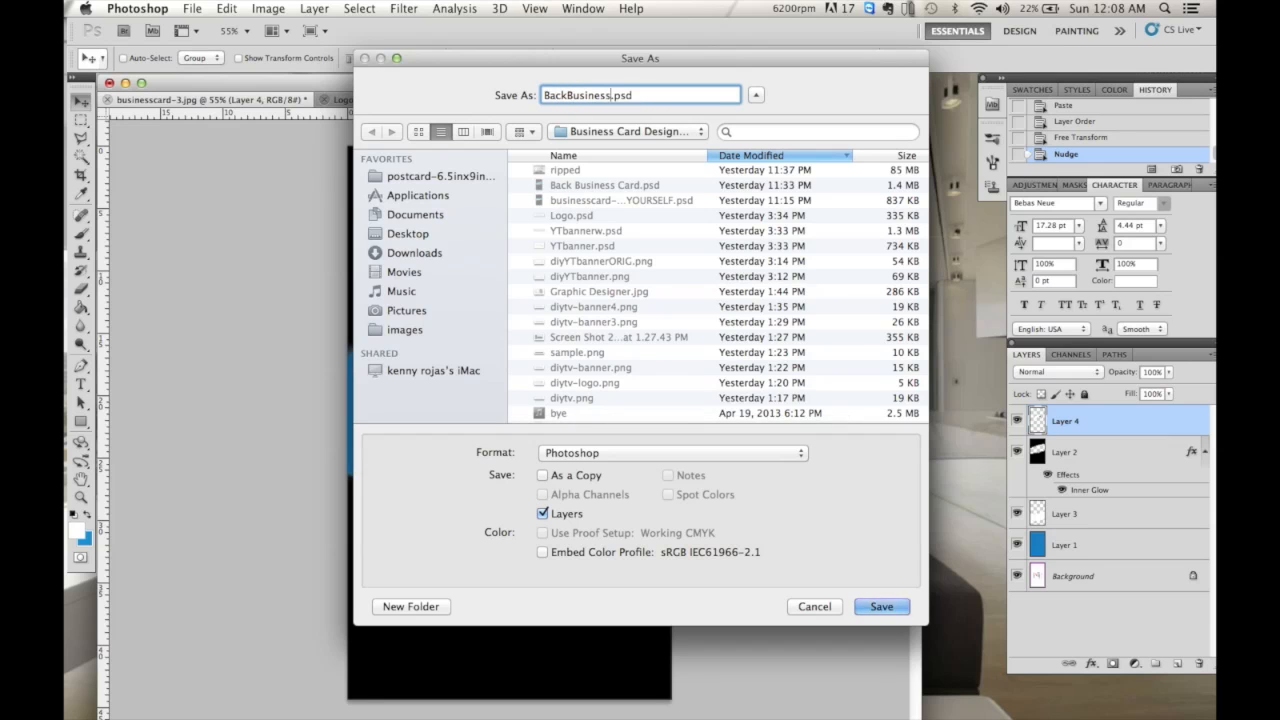
left_click(480, 236)
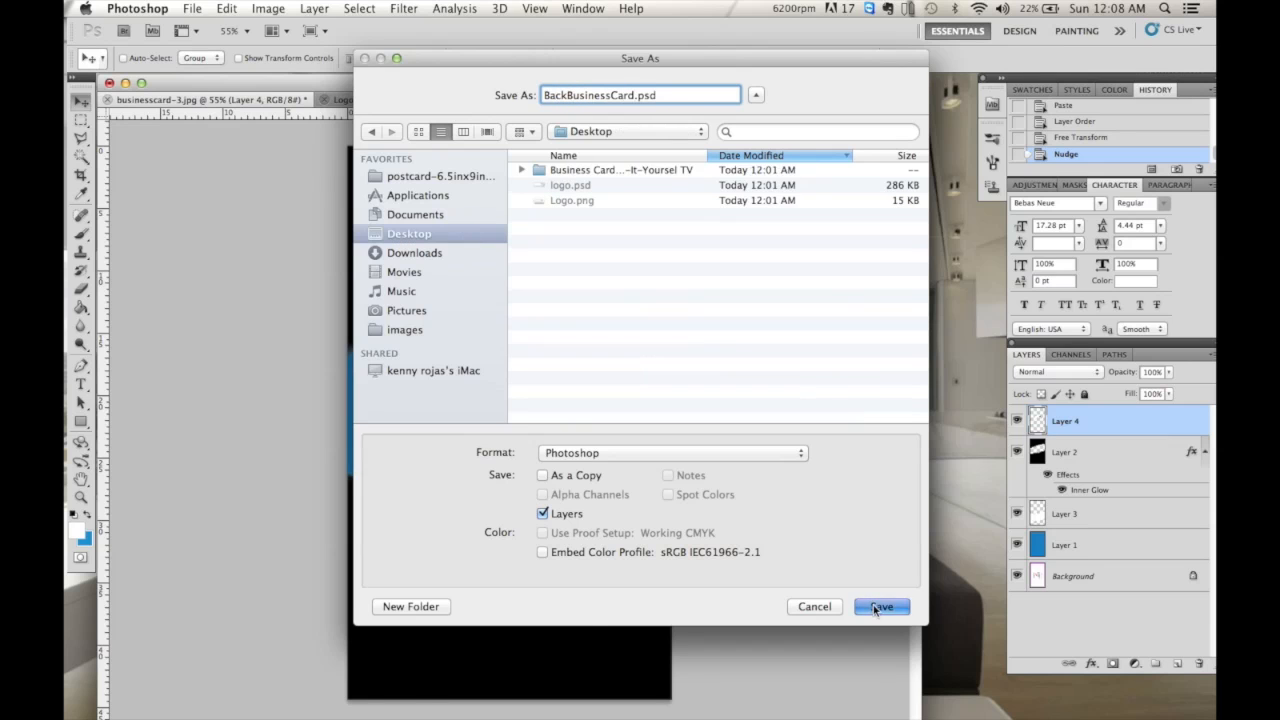
left_click(882, 606)
left_click(818, 301)
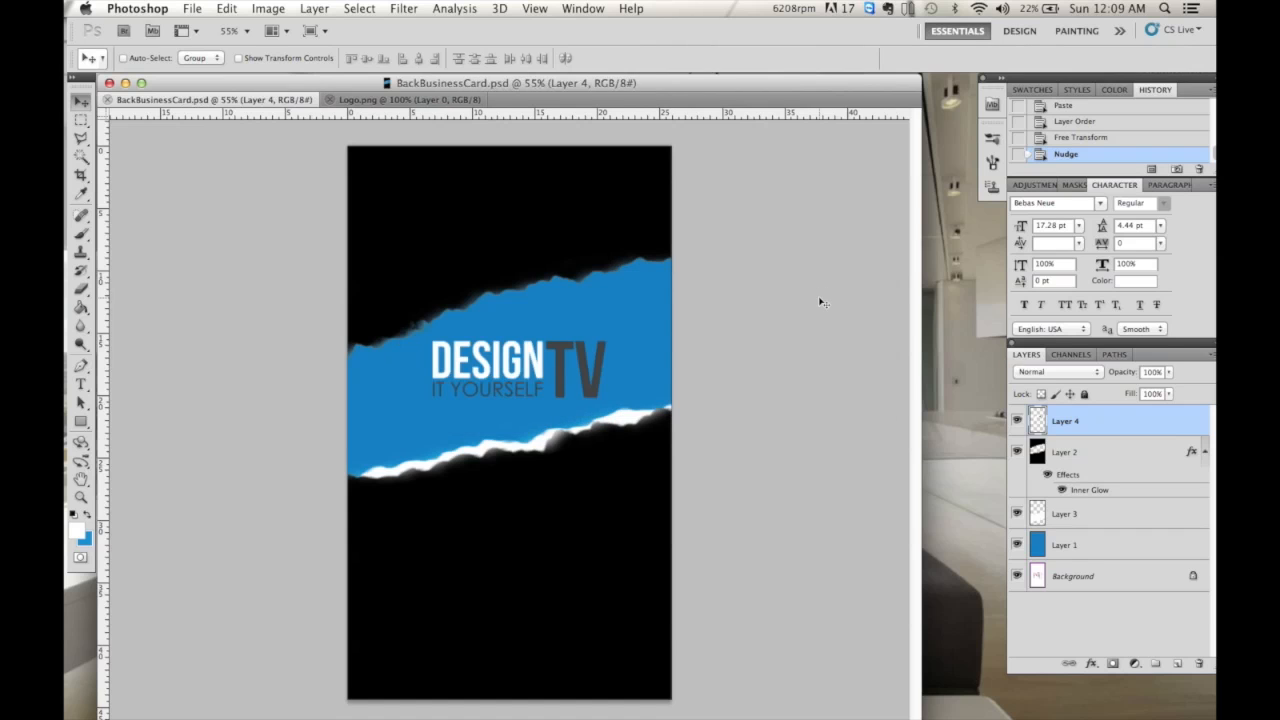
- Open businesscard-3.jpg from the Business Card Design folder
left_click(192, 9)
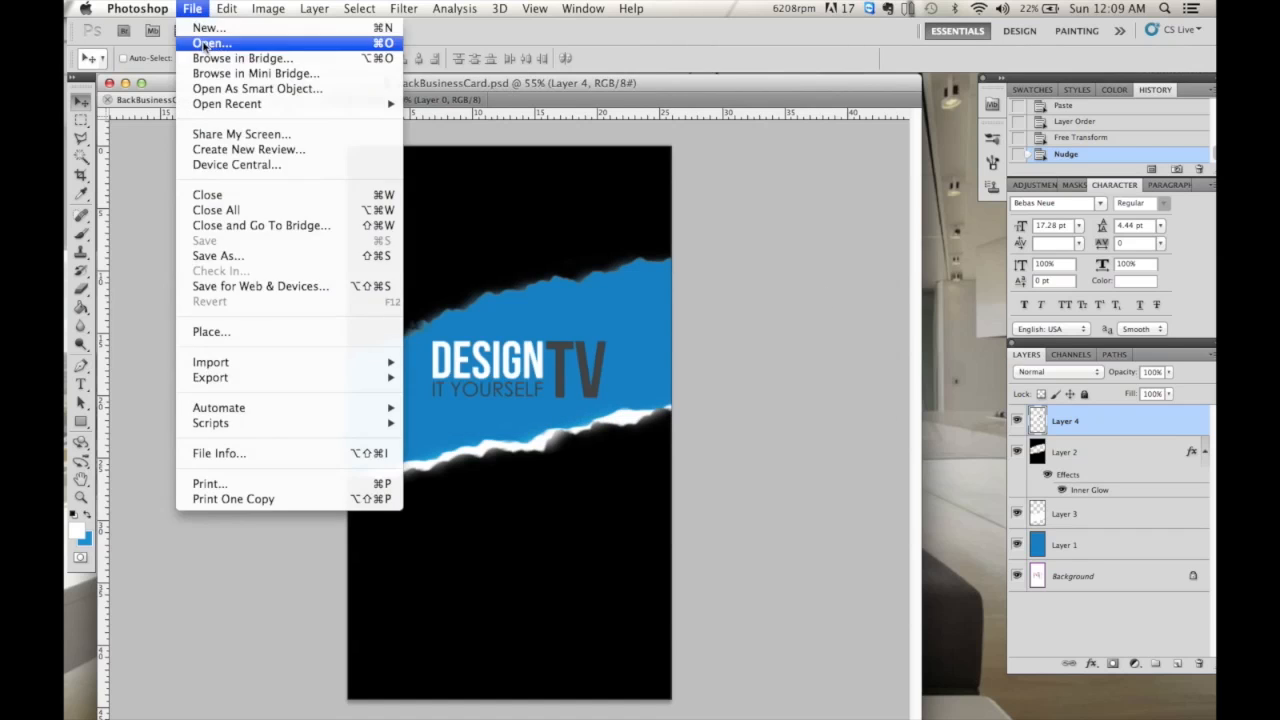
left_click(224, 45)
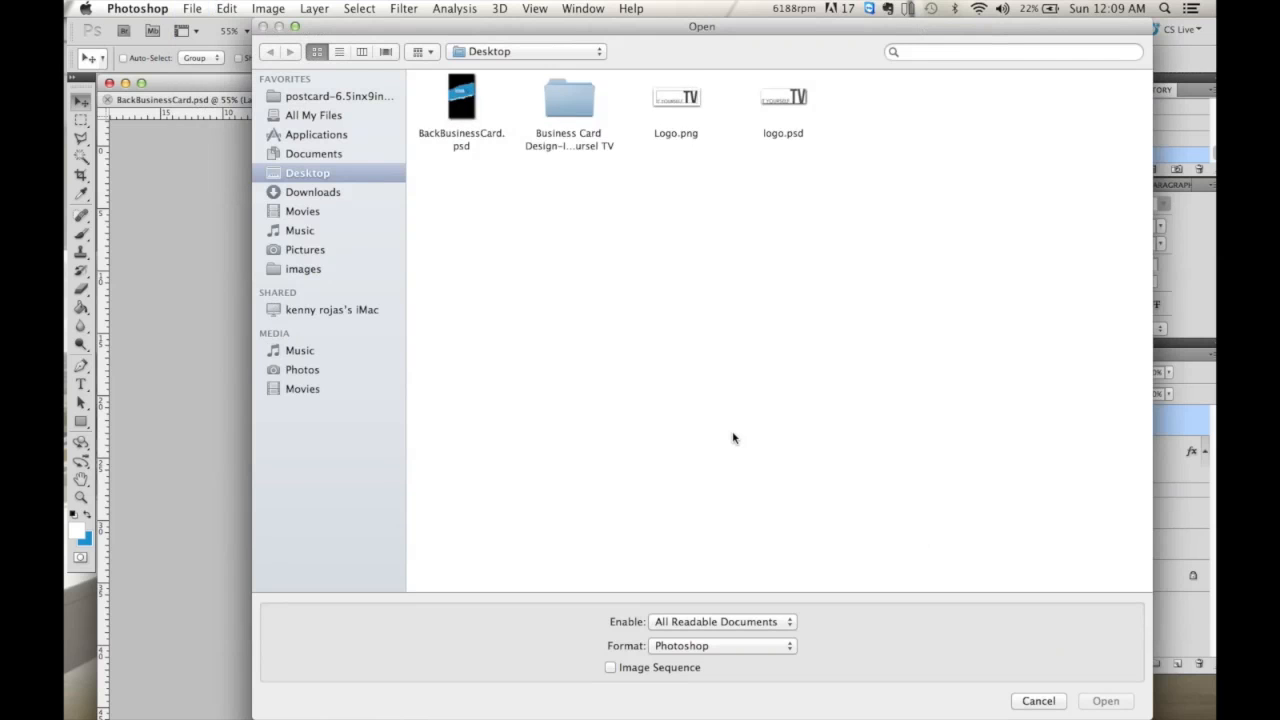
double_click(578, 112)
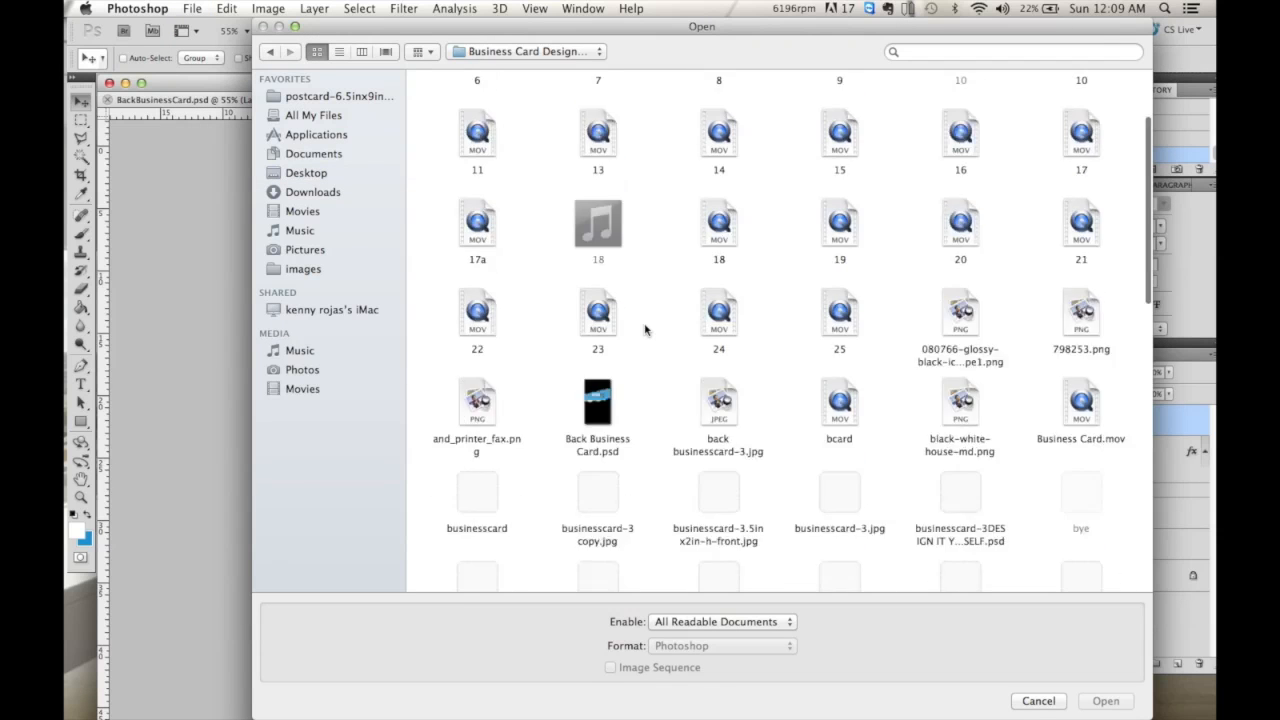
scroll(645, 330, "down", 3)
left_click(813, 228)
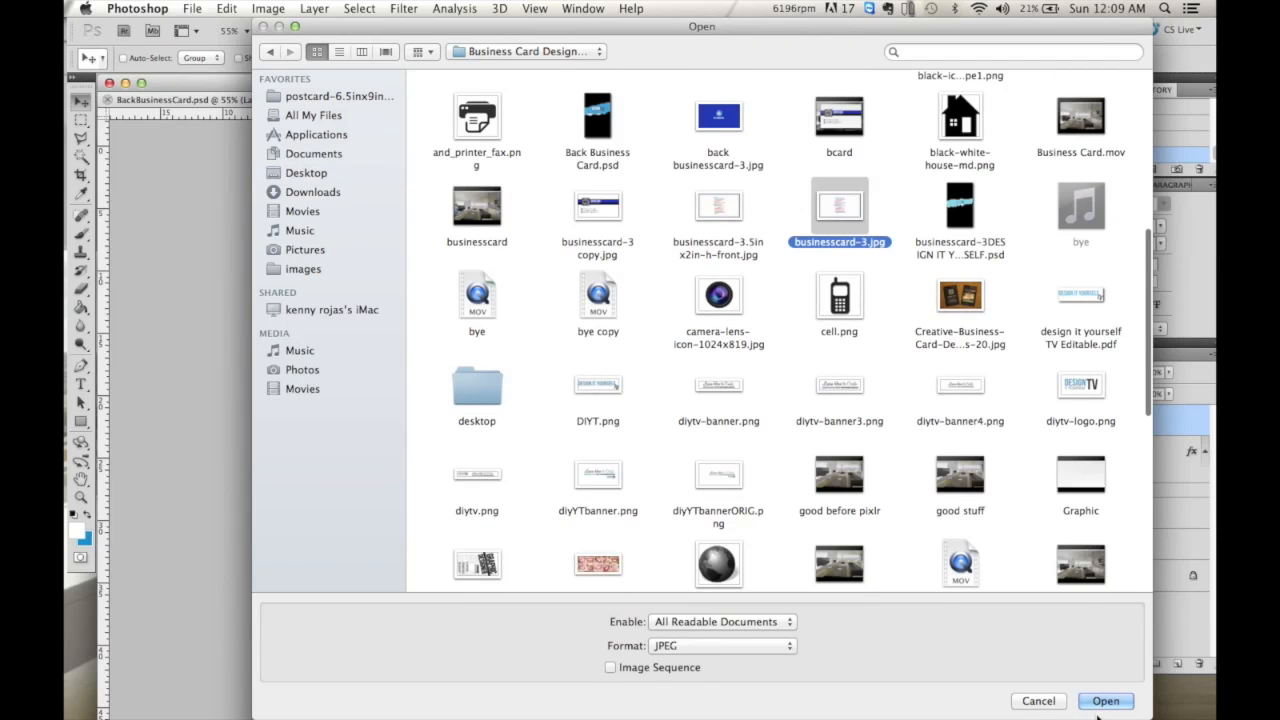
left_click(1053, 708)
- Rotate the businesscard-3.jpg template 90° clockwise to portrait and zoom out to see it whole
left_click(268, 9)
mouse_move(314, 180)
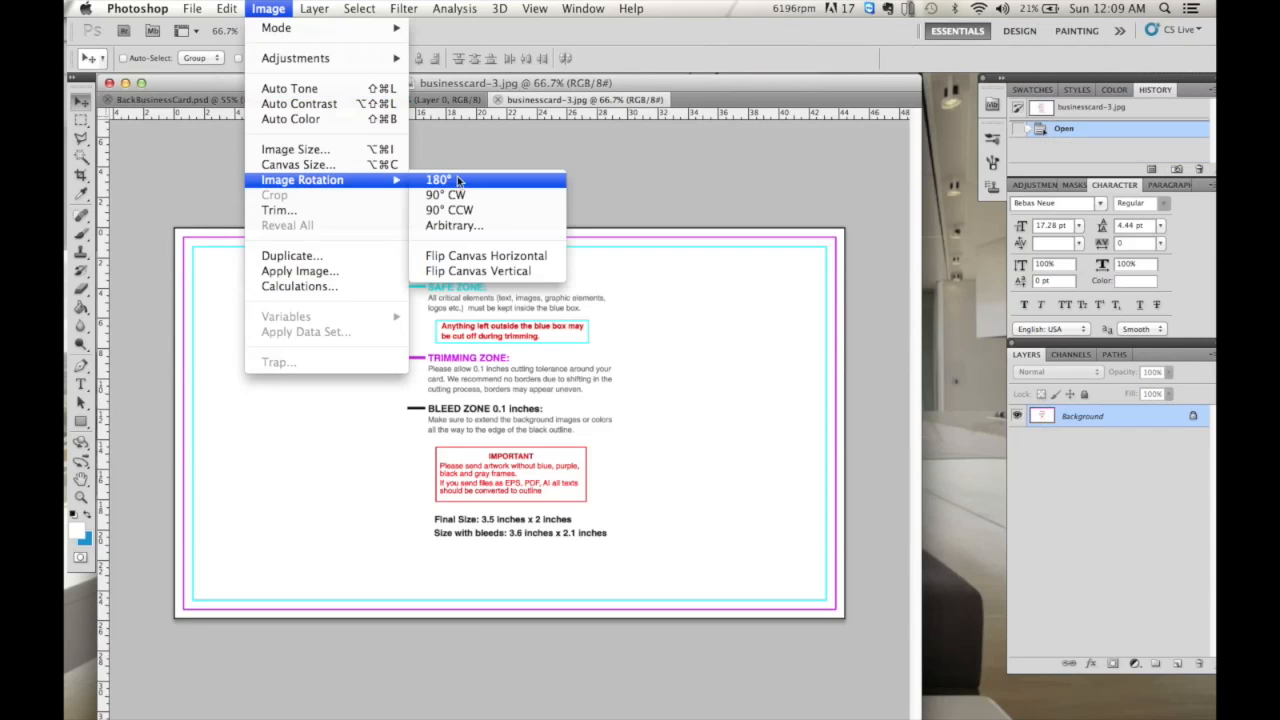
left_click(460, 194)
left_click(534, 8)
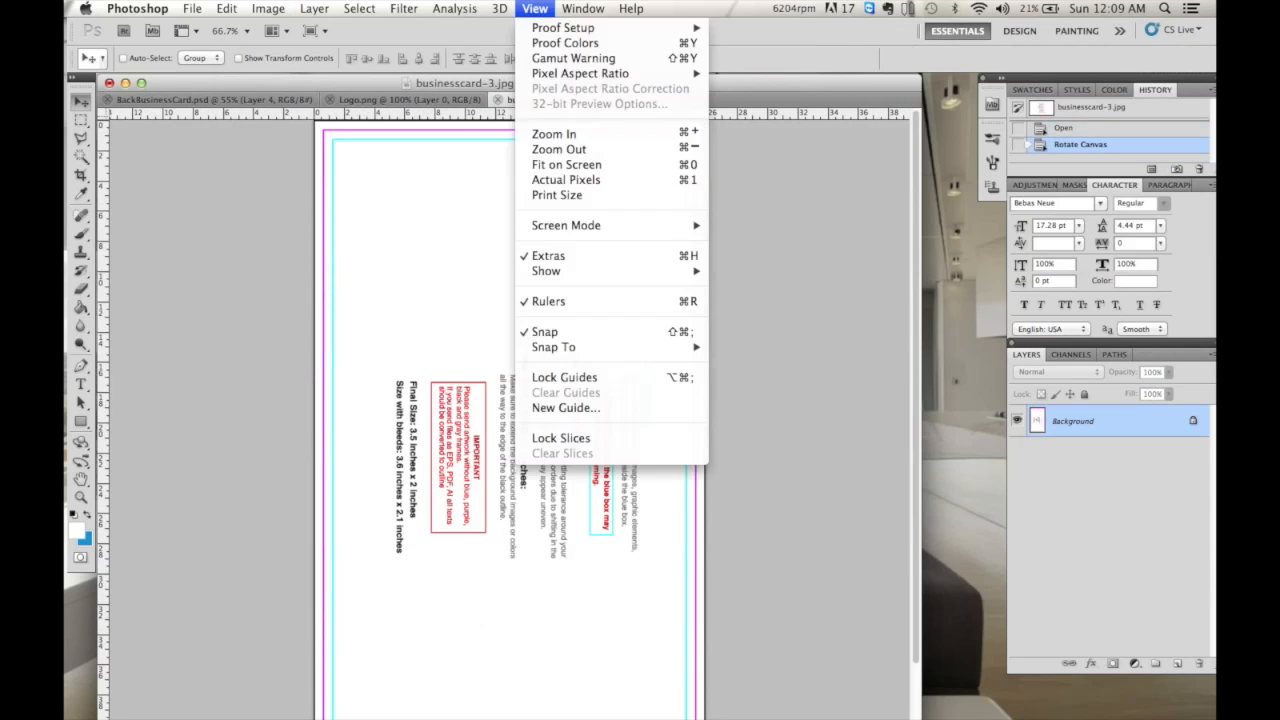
left_click(559, 149)
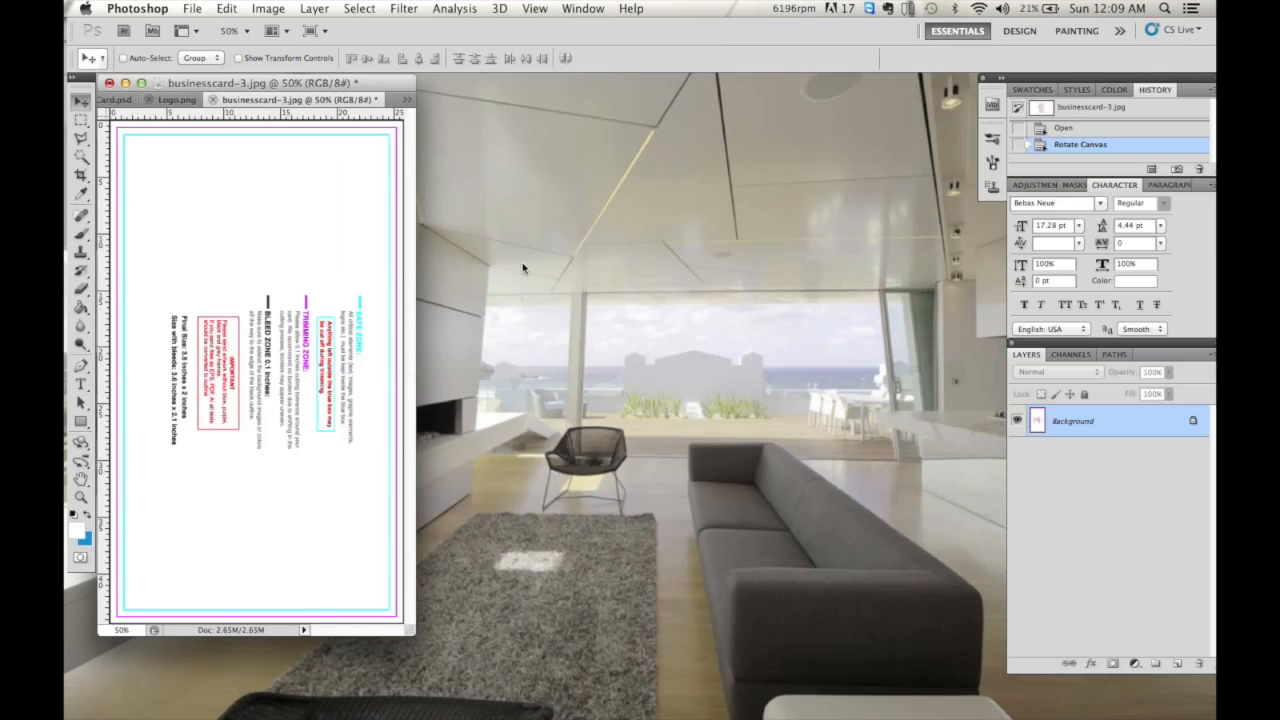
left_click_drag(410, 632, 797, 716)
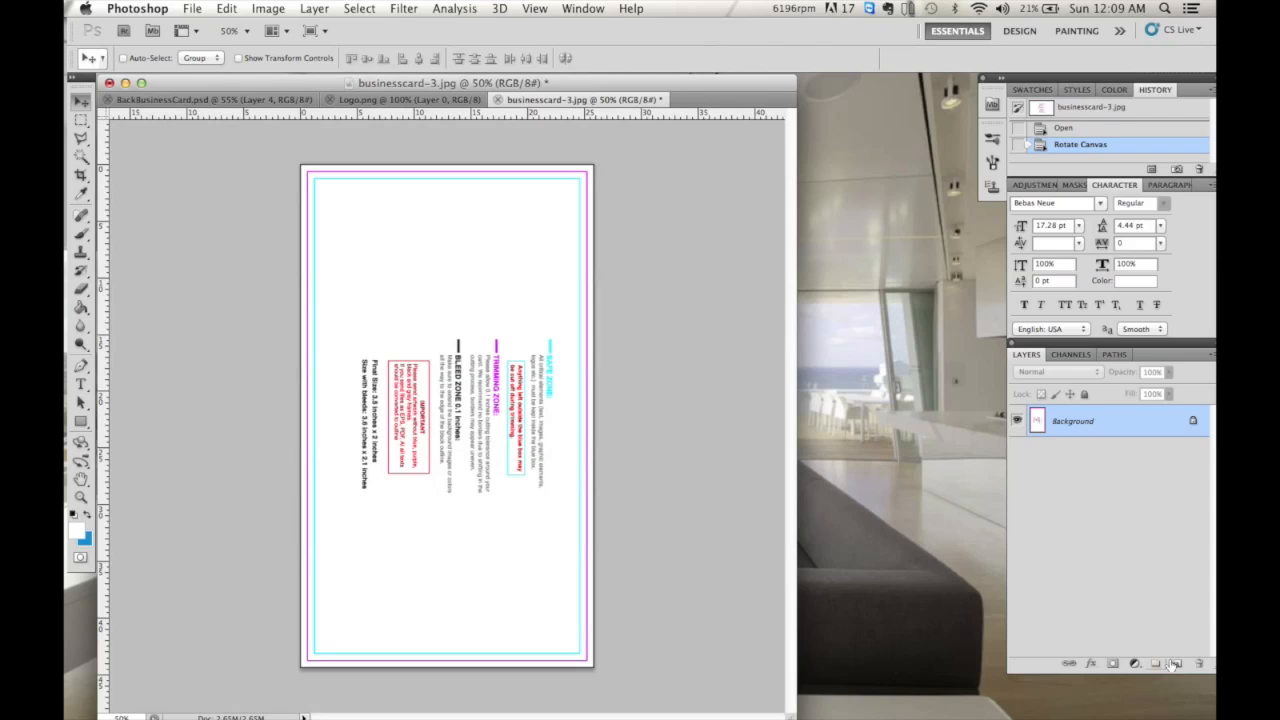
- Fill a new Layer 1 with the torn-band blue sampled from BackBusinessCard.psd
left_click(1178, 663)
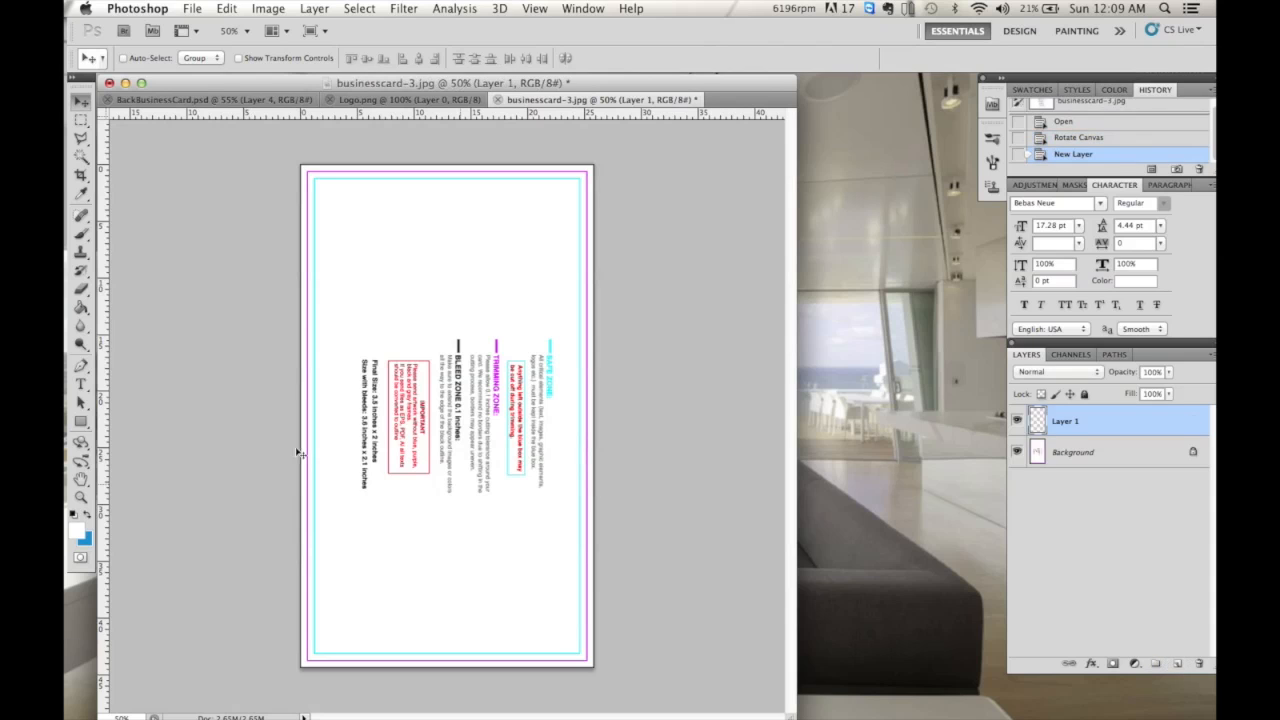
left_click(81, 310)
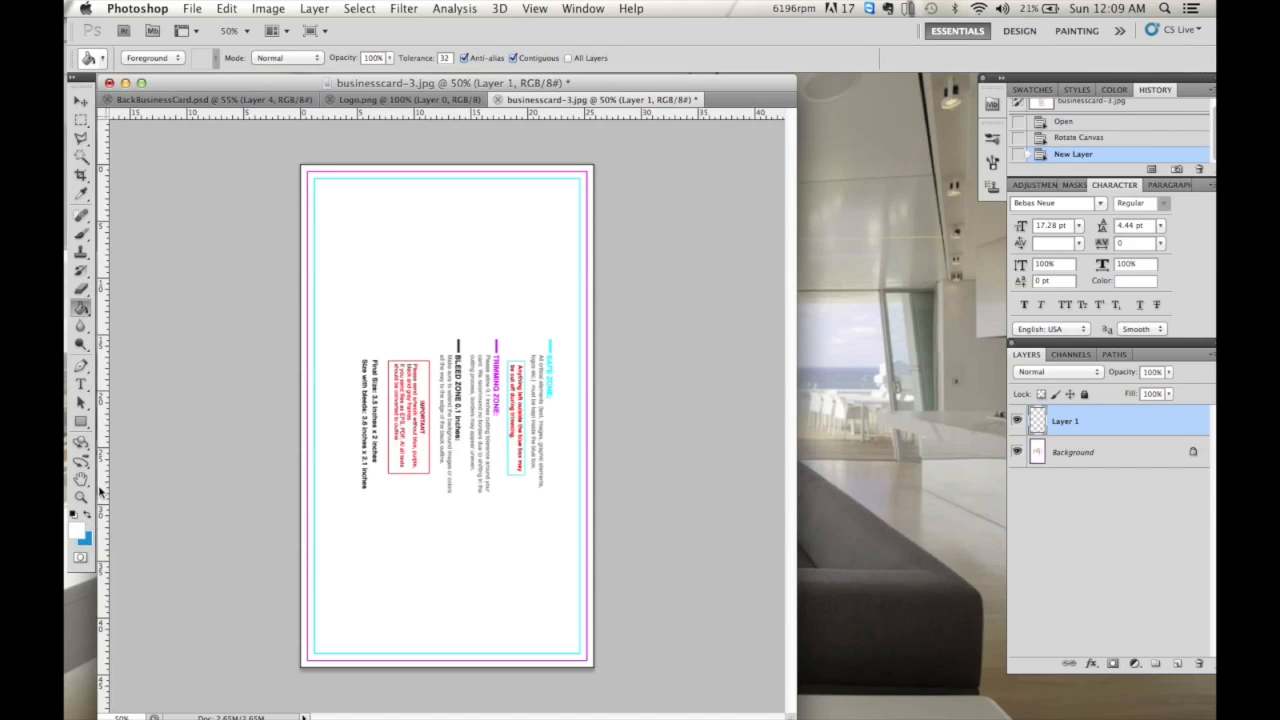
left_click(207, 100)
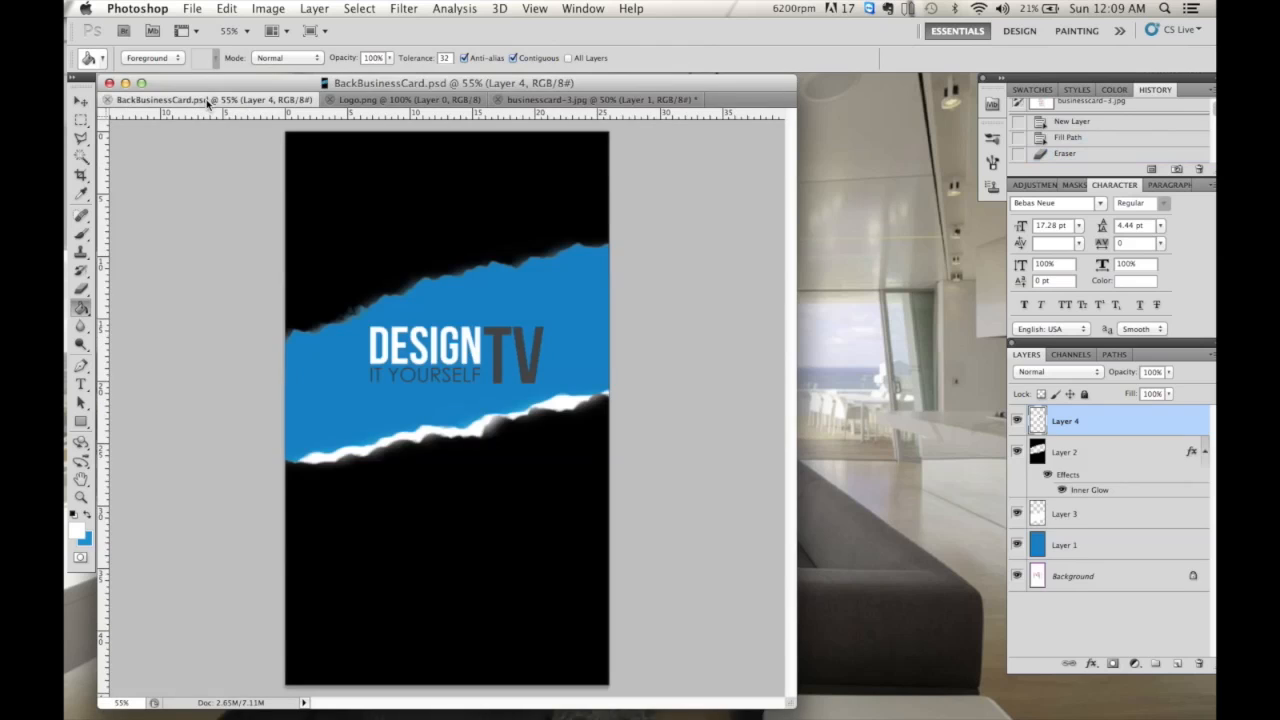
left_click(82, 194)
left_click(341, 356)
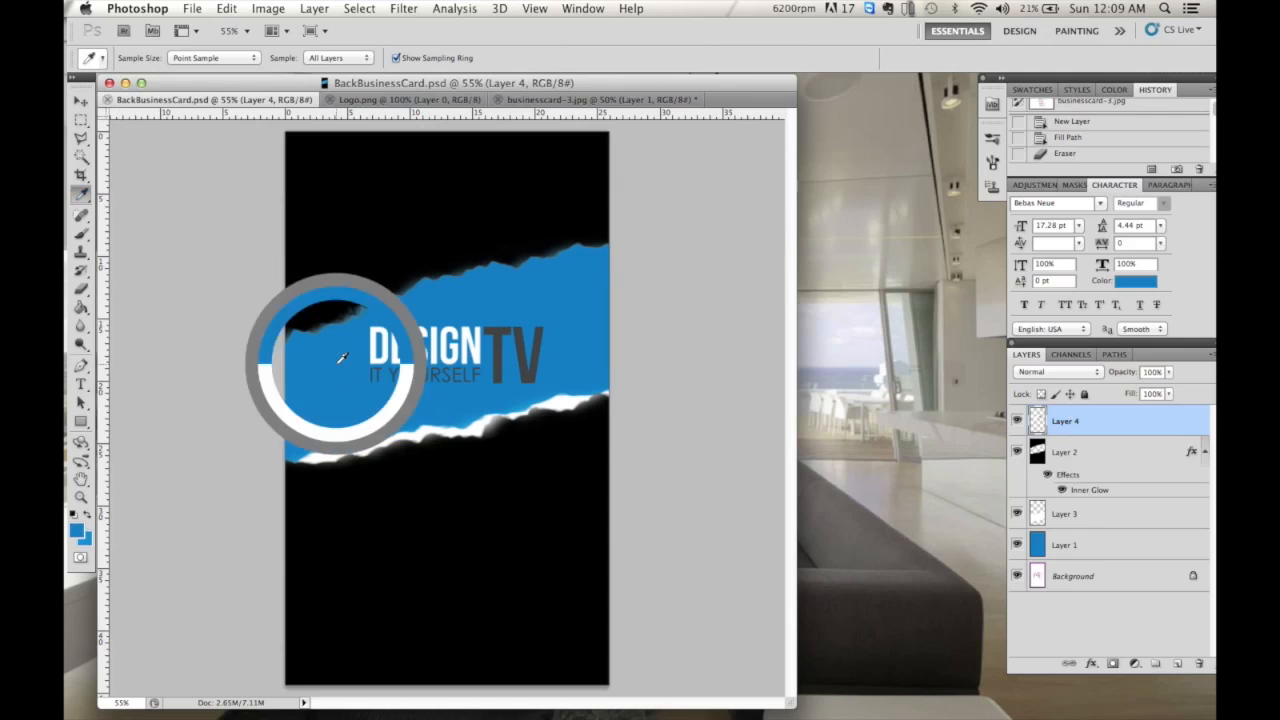
left_click(548, 100)
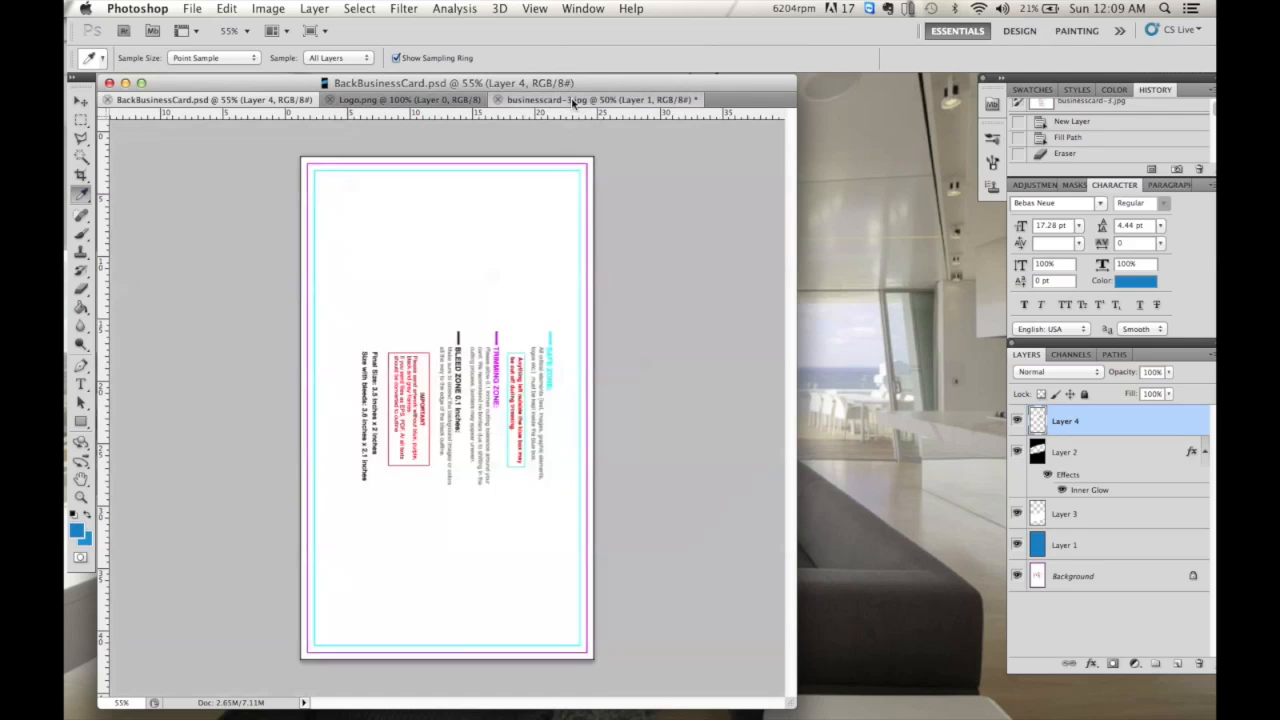
left_click(81, 309)
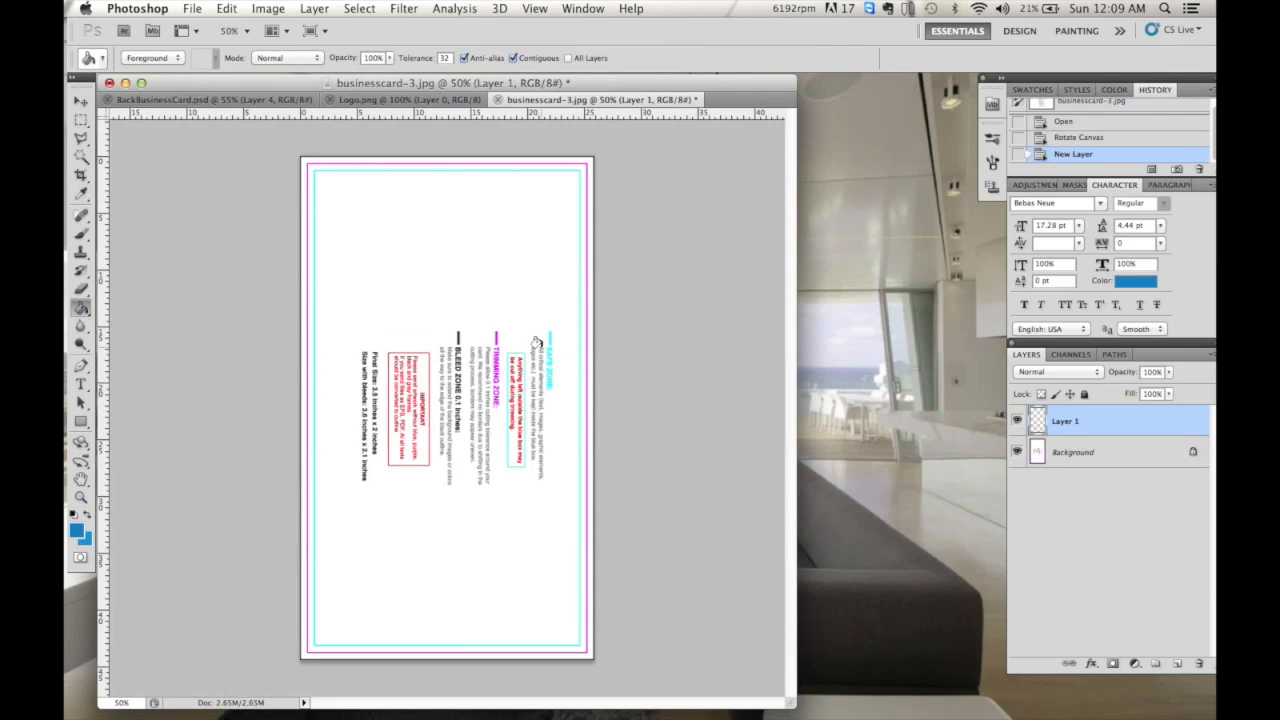
left_click(507, 313)
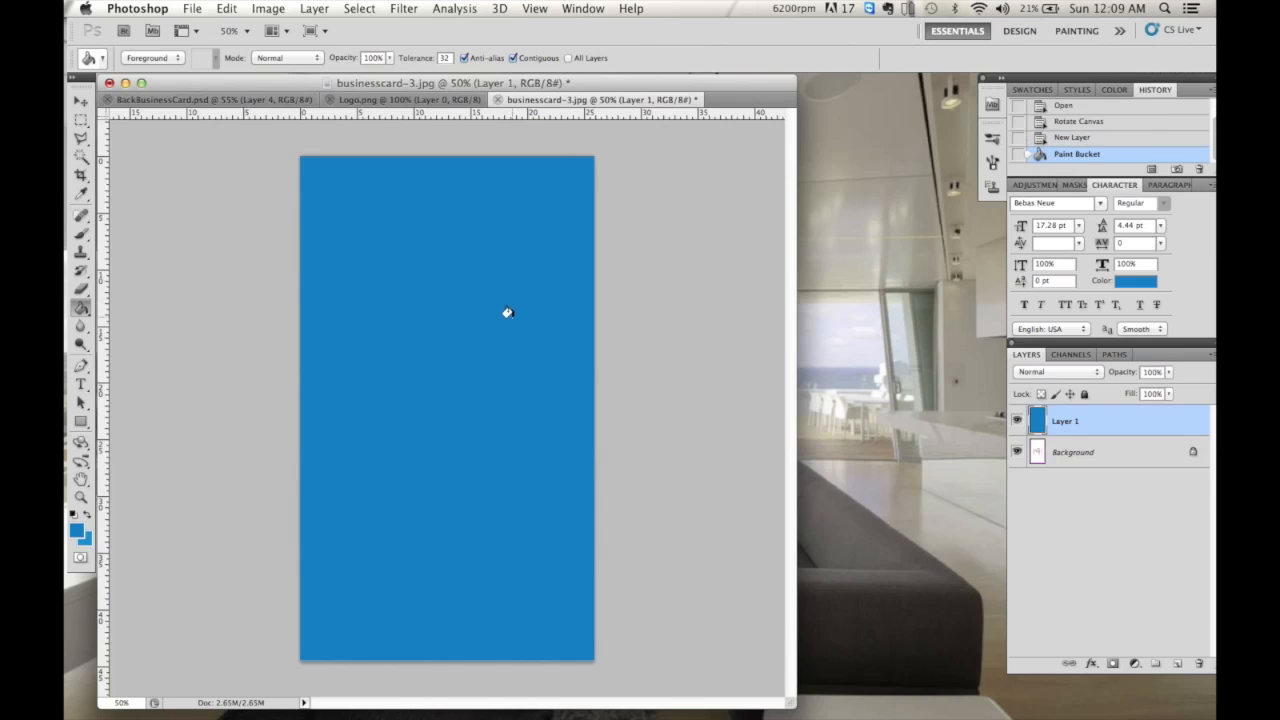
- Fill a new Layer 2 above it with black
left_click(1177, 664)
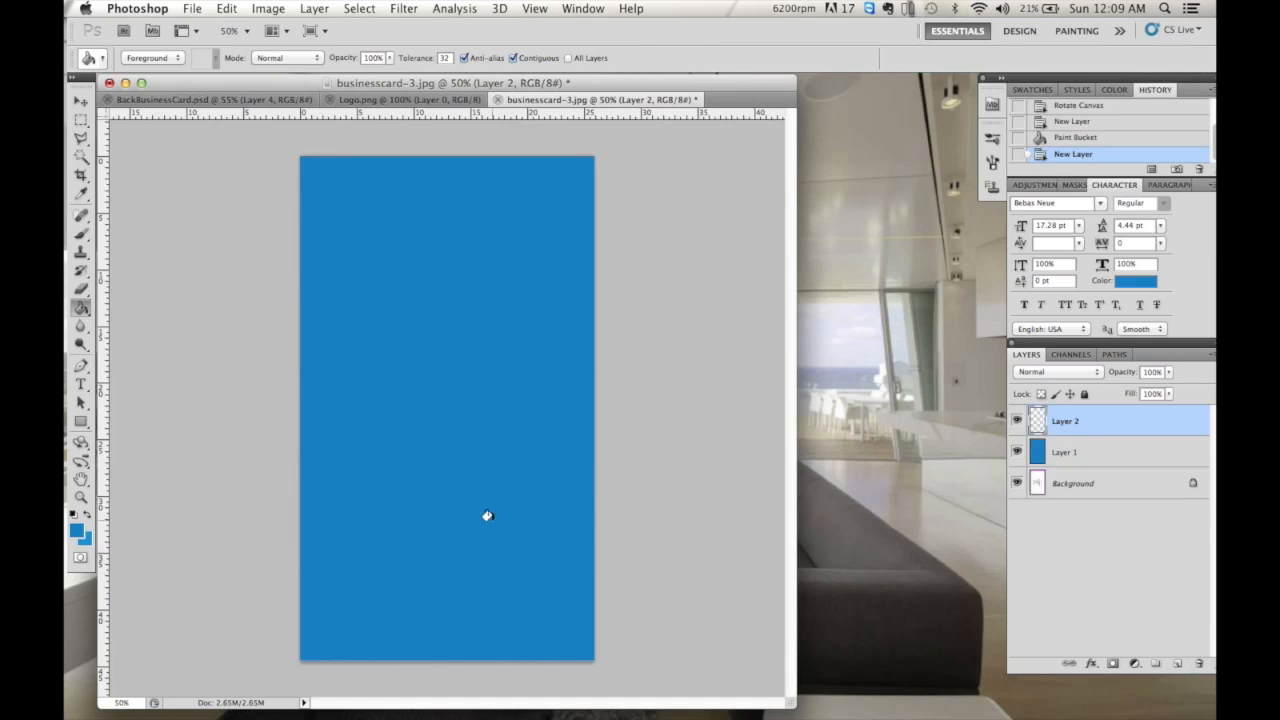
left_click(76, 532)
left_click_drag(837, 249, 778, 396)
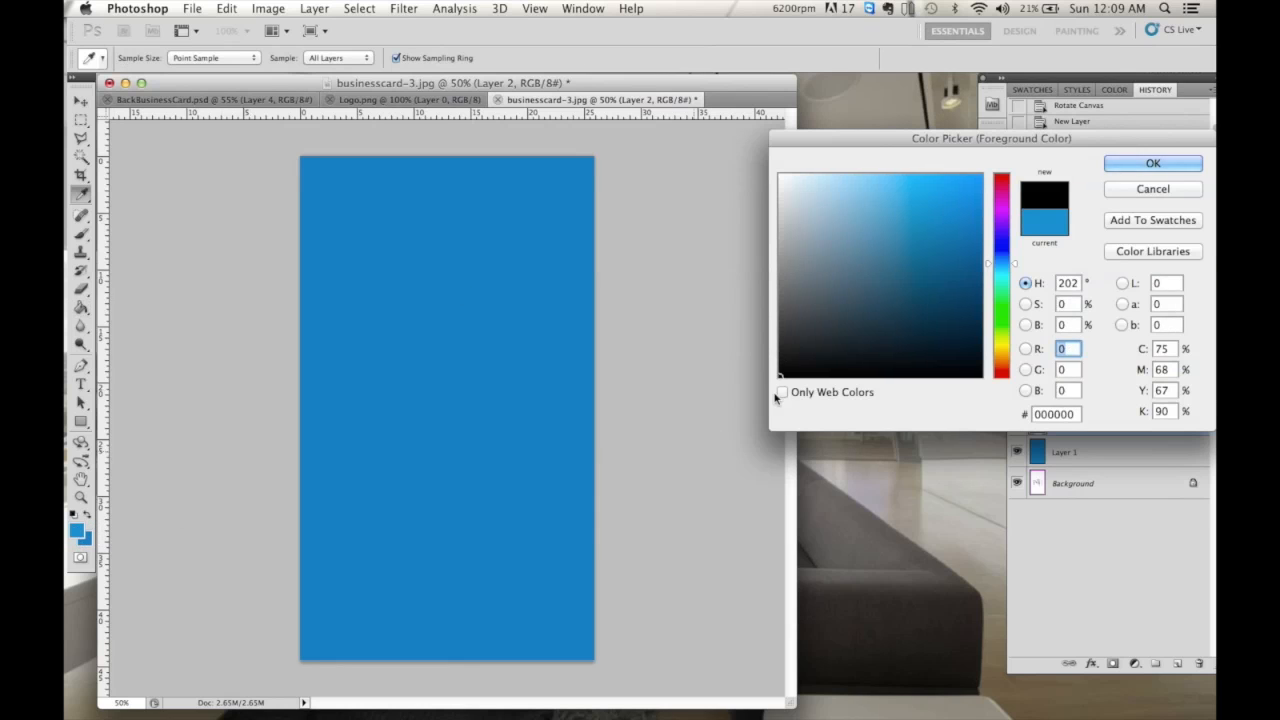
left_click(1127, 168)
key("g")
left_click(409, 290)
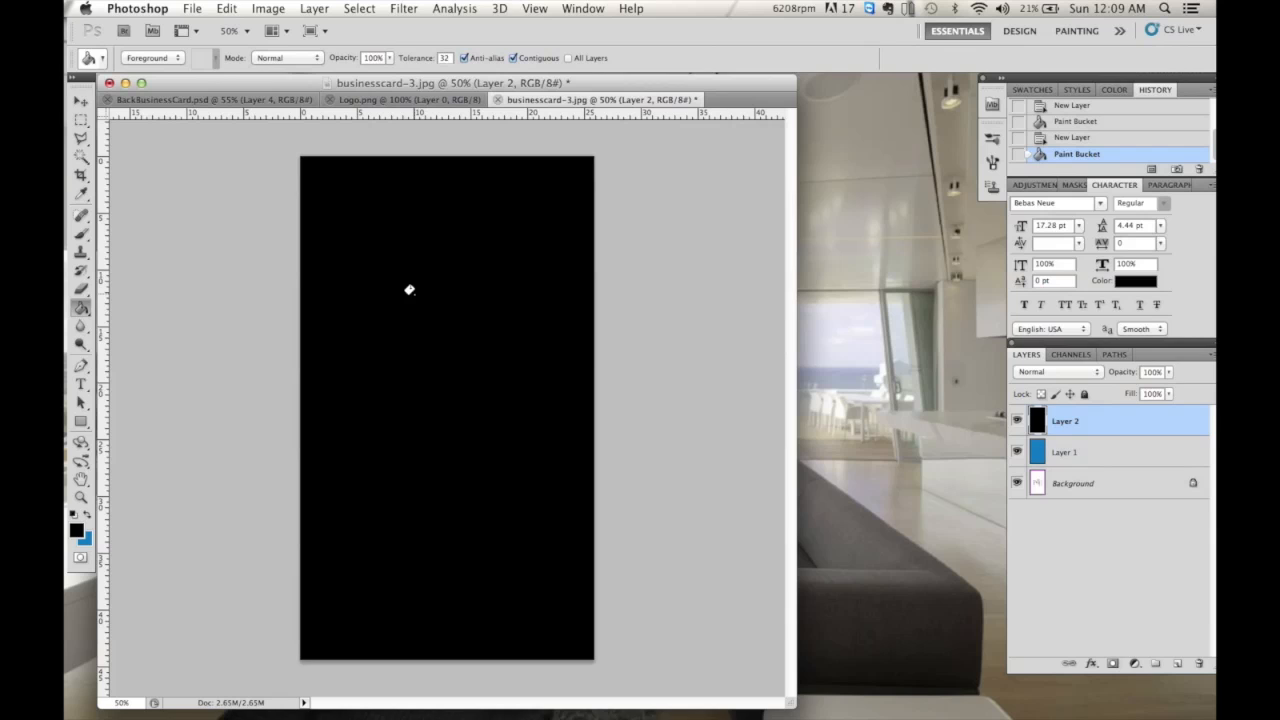
- Draw a curved pen path sweeping diagonally across the card's upper part
left_click(83, 367)
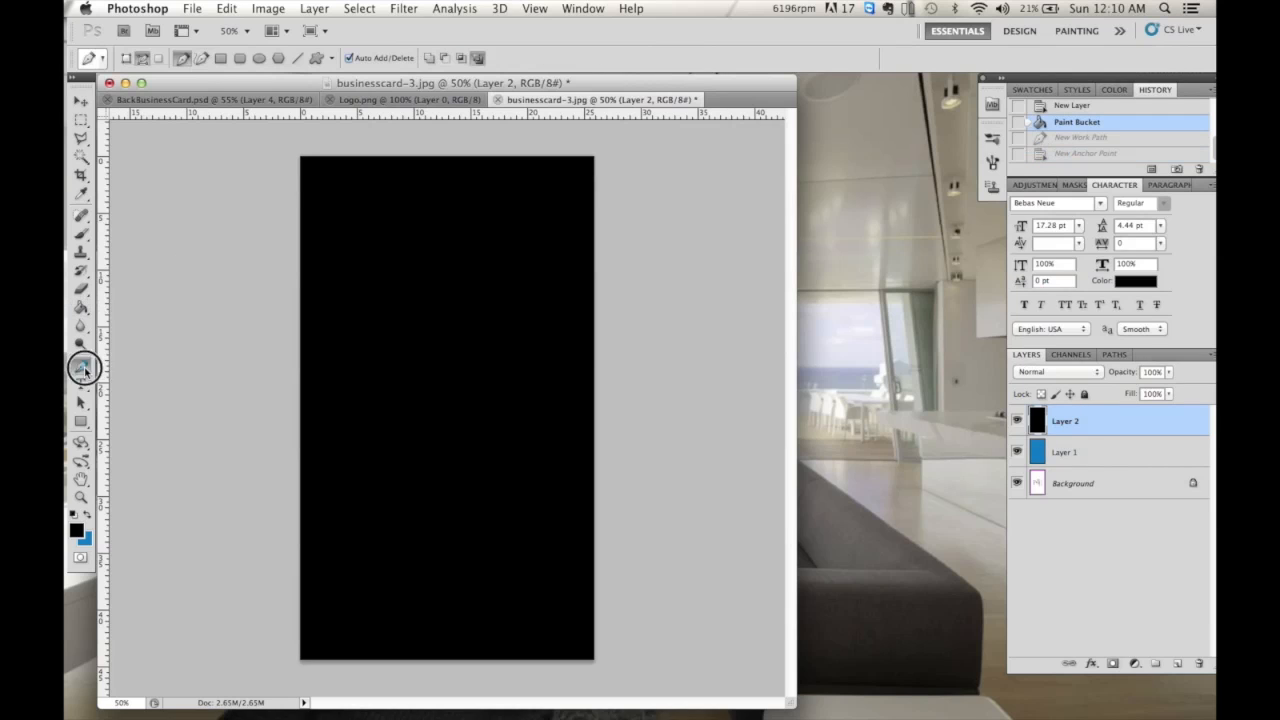
left_click(368, 138)
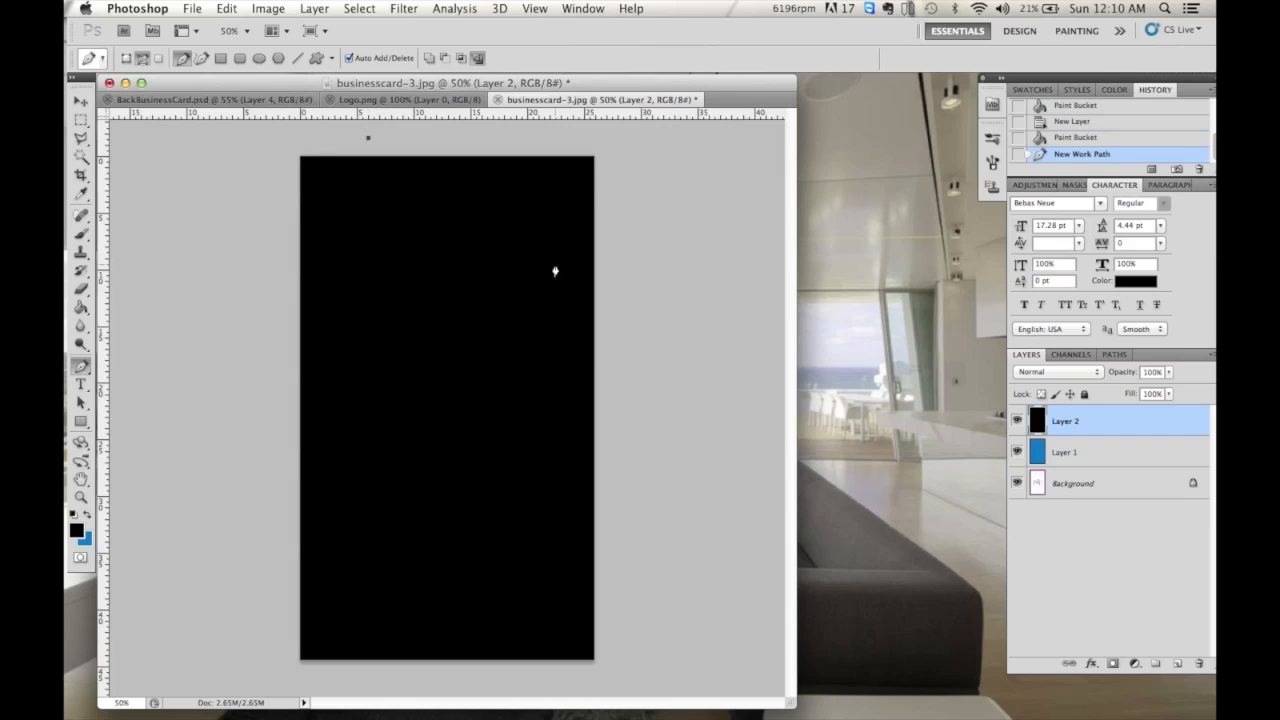
left_click_drag(624, 310, 606, 375)
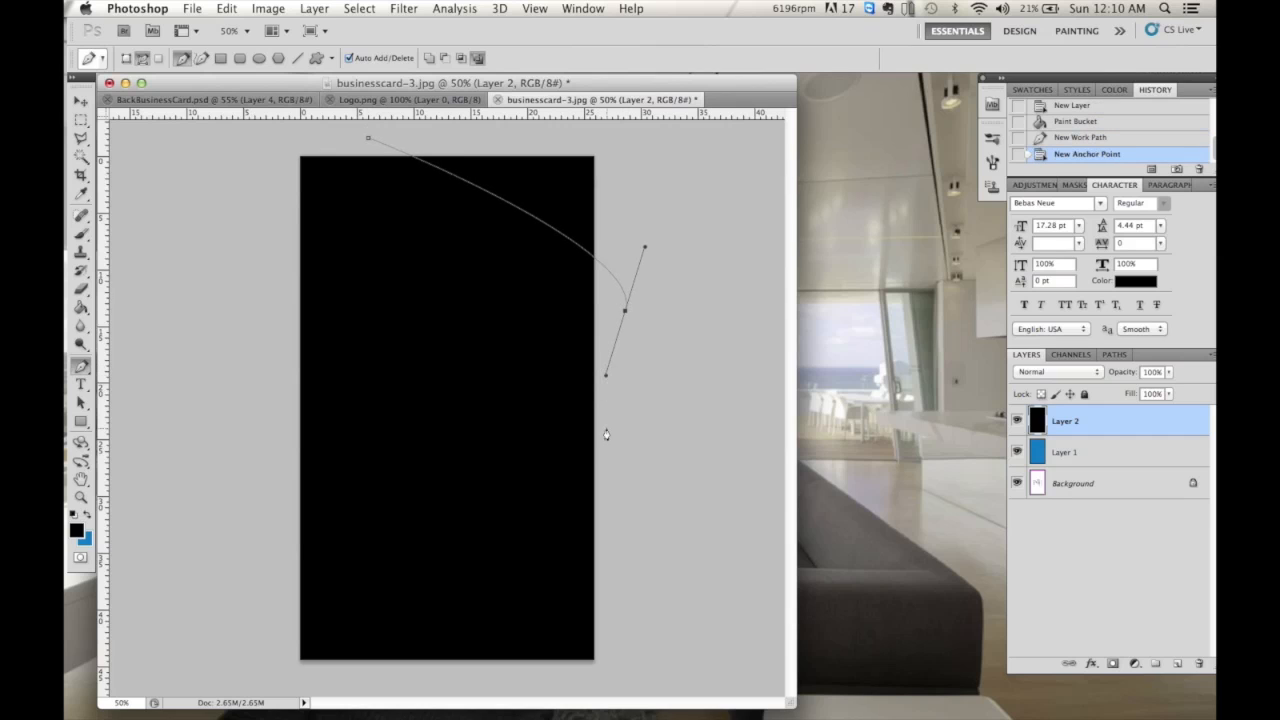
left_click_drag(607, 439, 229, 289)
left_click_drag(237, 162, 384, 136)
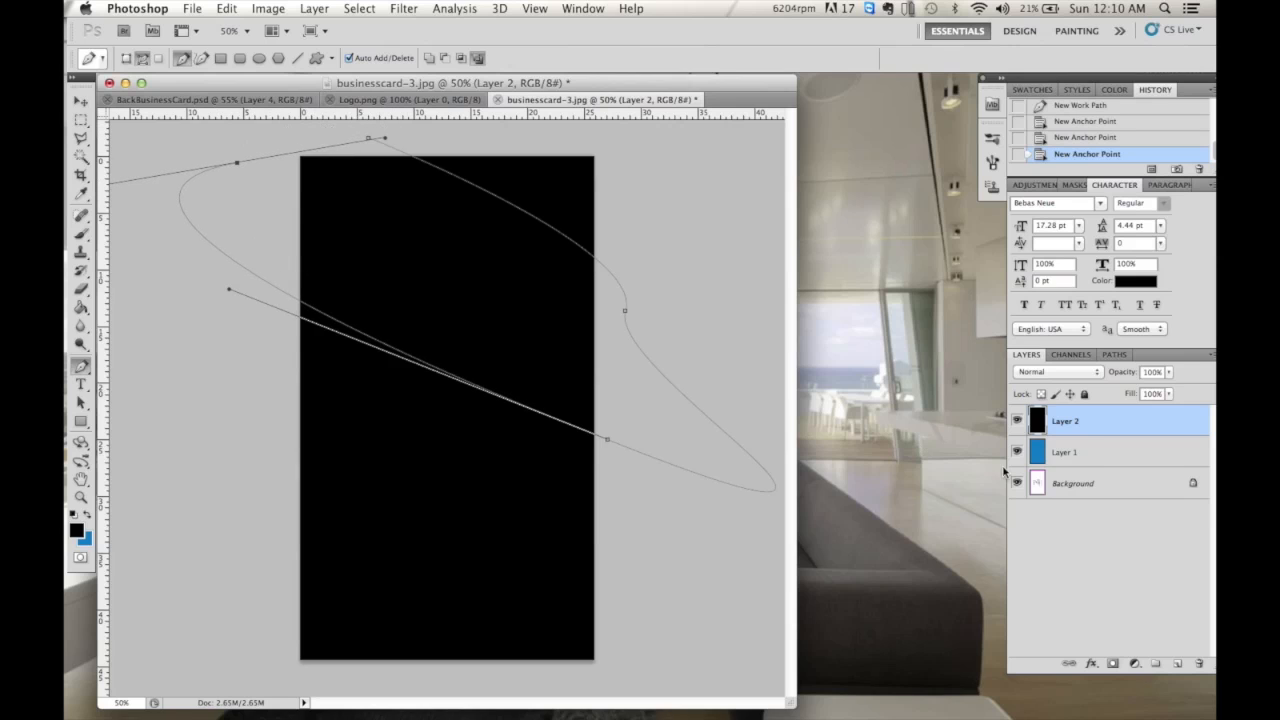
- Fill the path with white on a new Layer 3 and hide the path outline
left_click(1176, 665)
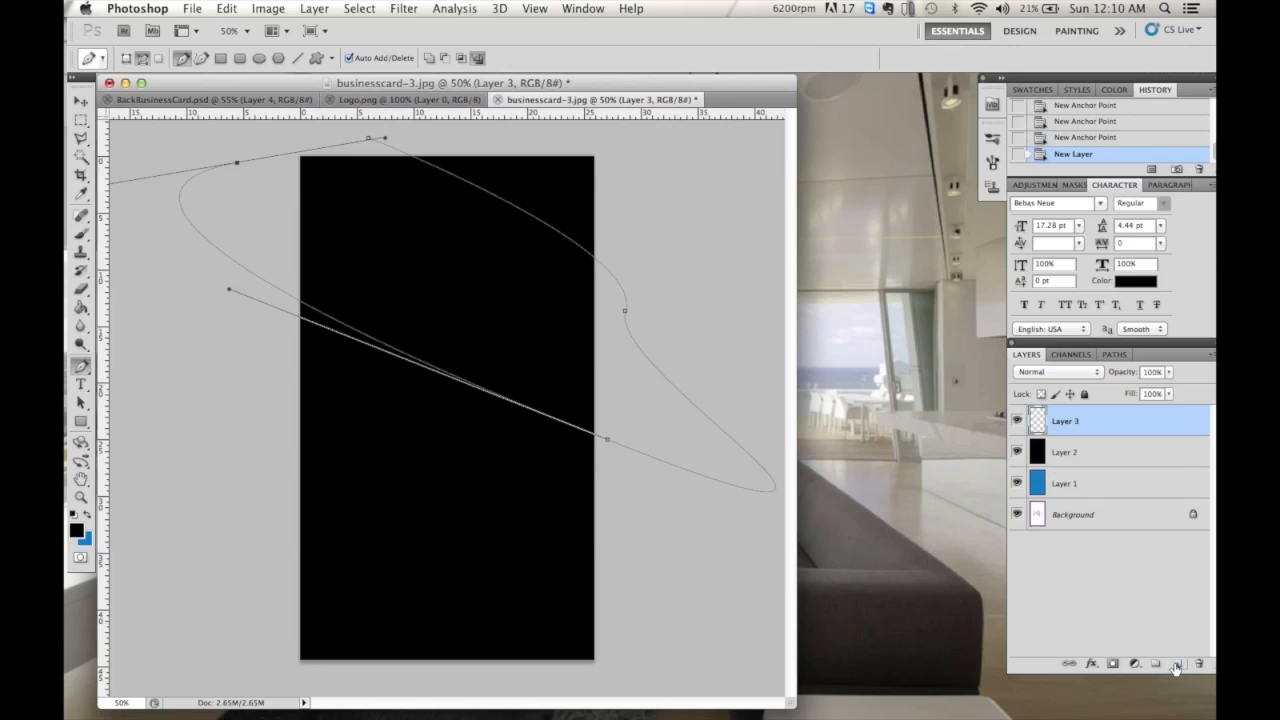
left_click(79, 533)
left_click(785, 168)
key("Return")
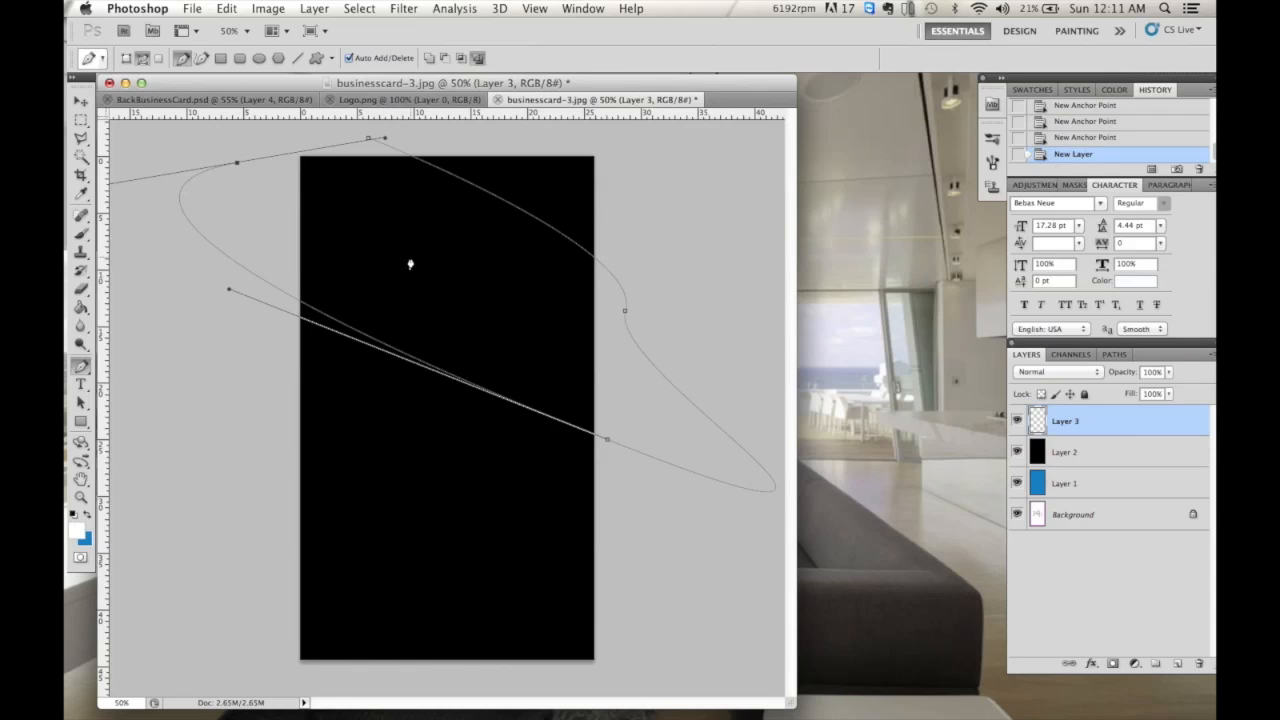
right_click(410, 264)
left_click(460, 342)
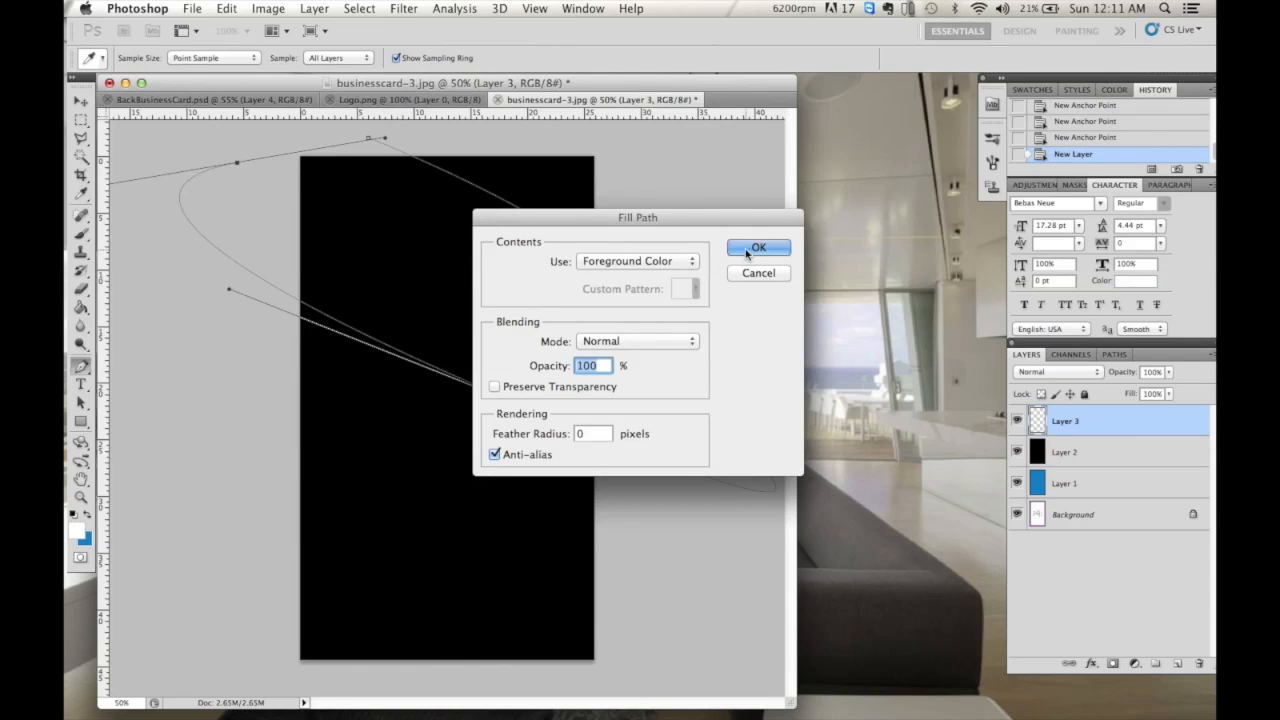
left_click(757, 248)
key("Return")
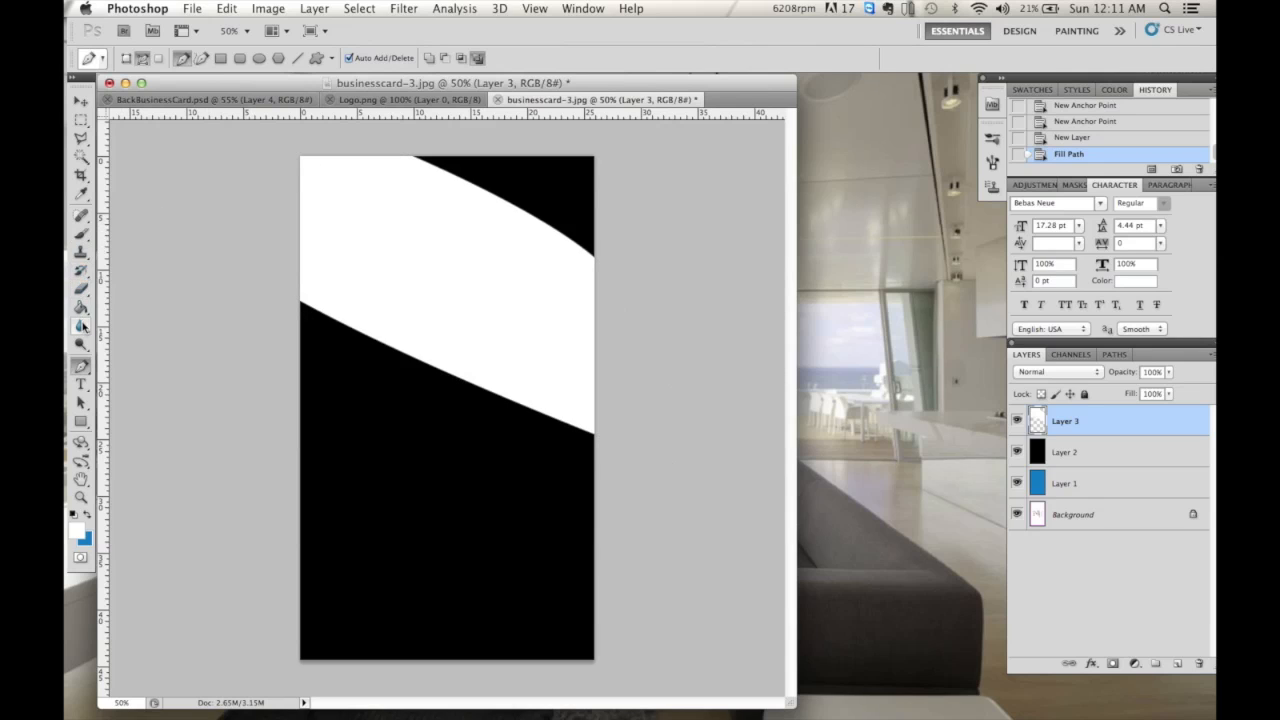
left_click(82, 290)
left_click(131, 60)
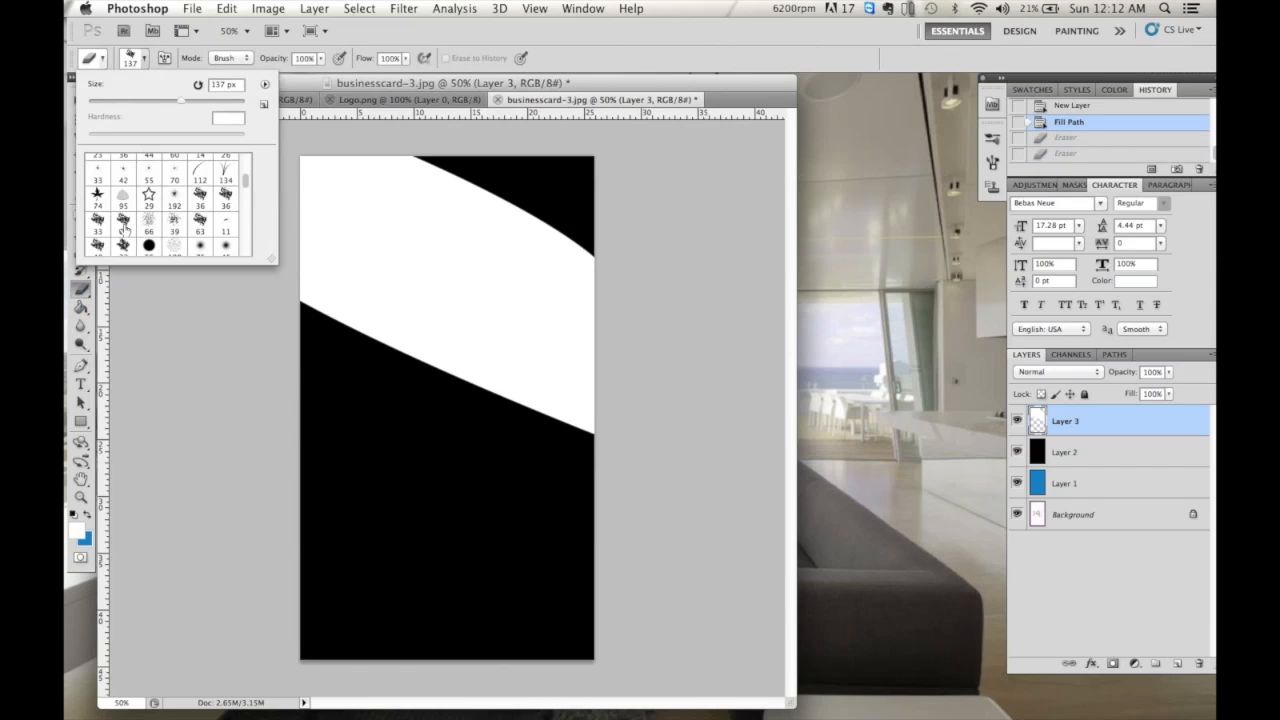
- Erase ragged lower and upper edges on the white band with a rough 131 px brush
left_click(300, 300)
left_click_drag(305, 295, 366, 337)
key("super+z")
left_click(146, 60)
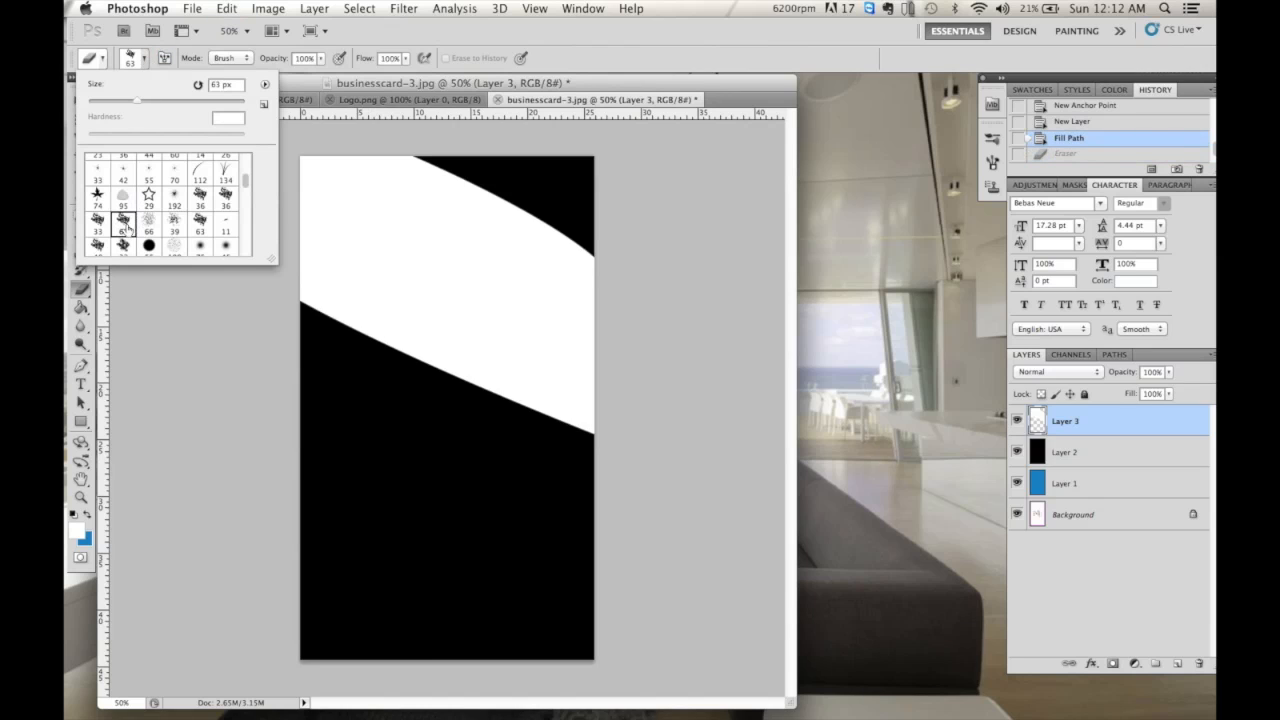
left_click_drag(170, 102, 180, 103)
left_click(270, 294)
mouse_move(283, 294)
left_mouse_down()
mouse_move(468, 391)
mouse_move(510, 381)
mouse_move(591, 429)
left_mouse_up()
mouse_move(598, 258)
left_mouse_down()
mouse_move(566, 222)
mouse_move(433, 162)
mouse_move(416, 132)
left_mouse_up()
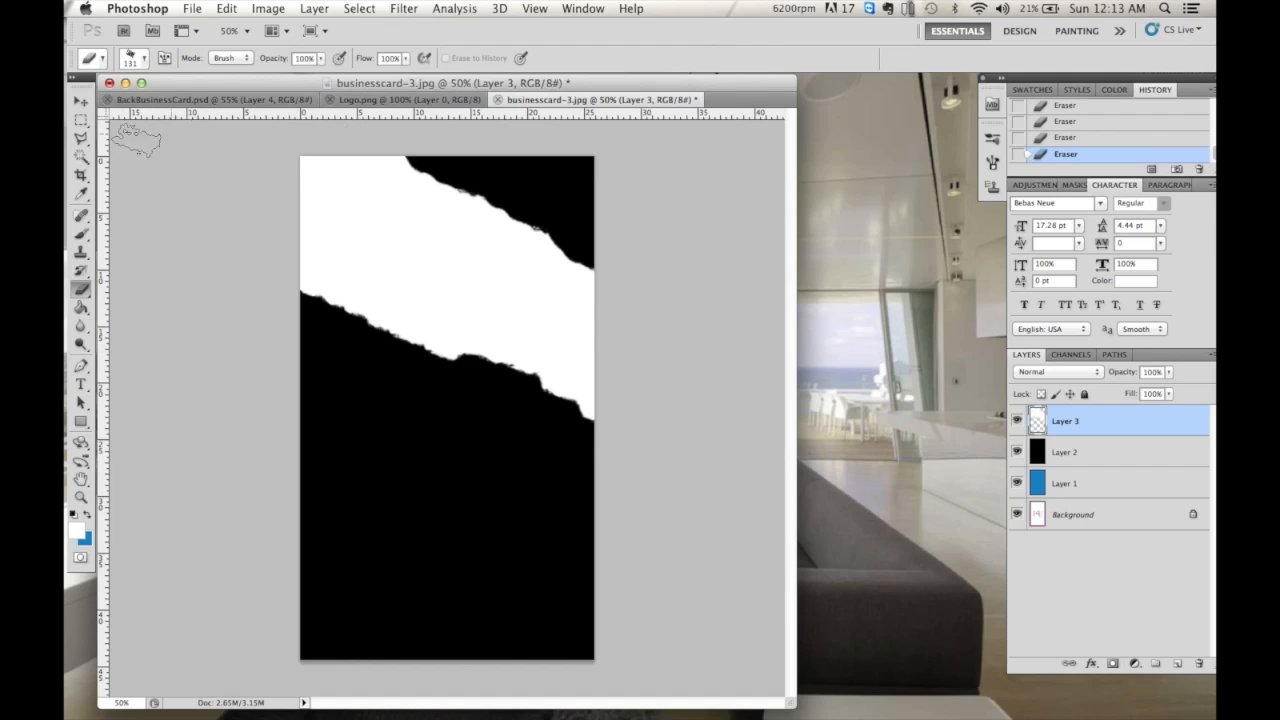
left_click(83, 121)
- Cut the white band's shape out of black Layer 2 using Layer 3's selection, with Layer 3 hidden
right_click(440, 259)
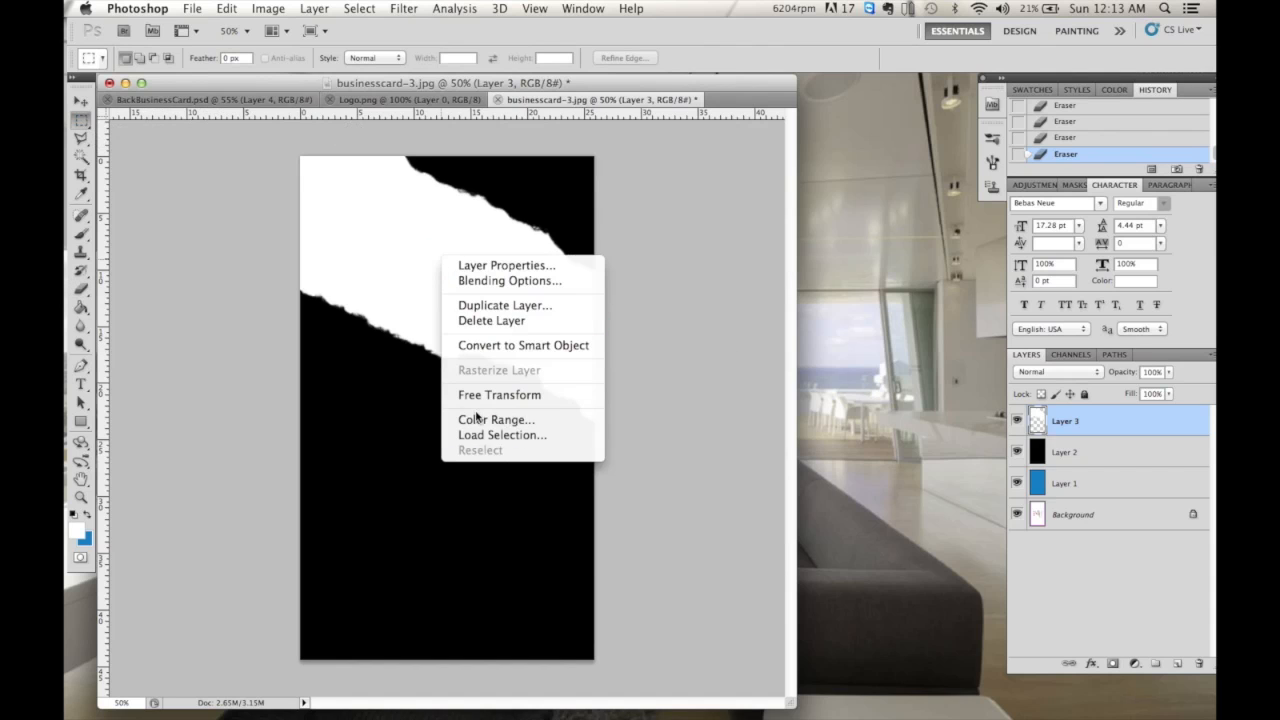
left_click(478, 434)
left_click(780, 273)
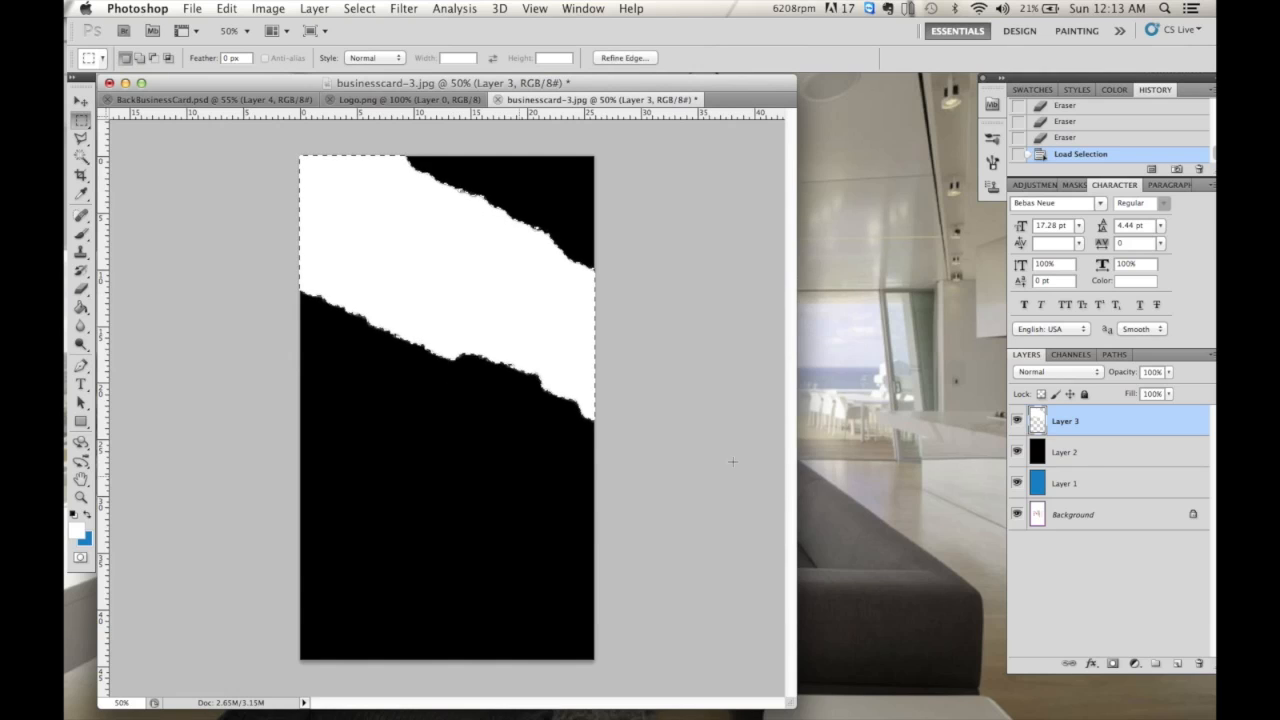
left_click(1017, 421)
left_click(1090, 462)
key("Delete")
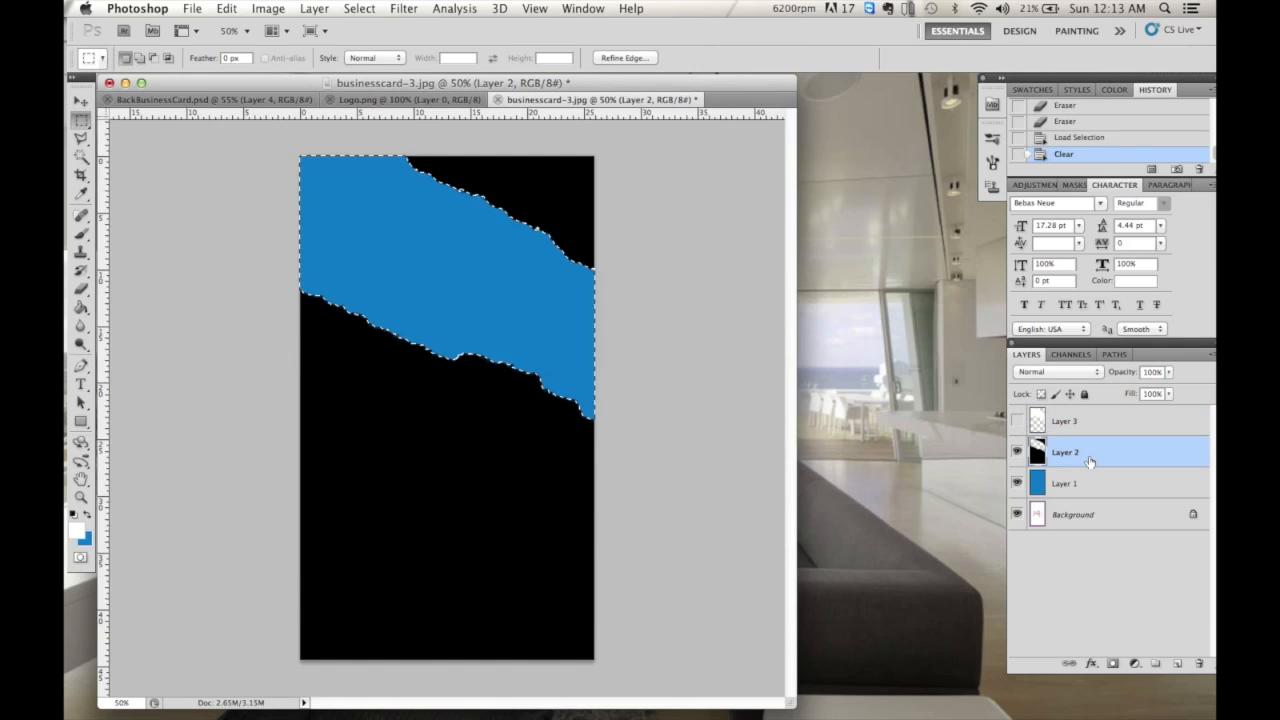
key("super+d")
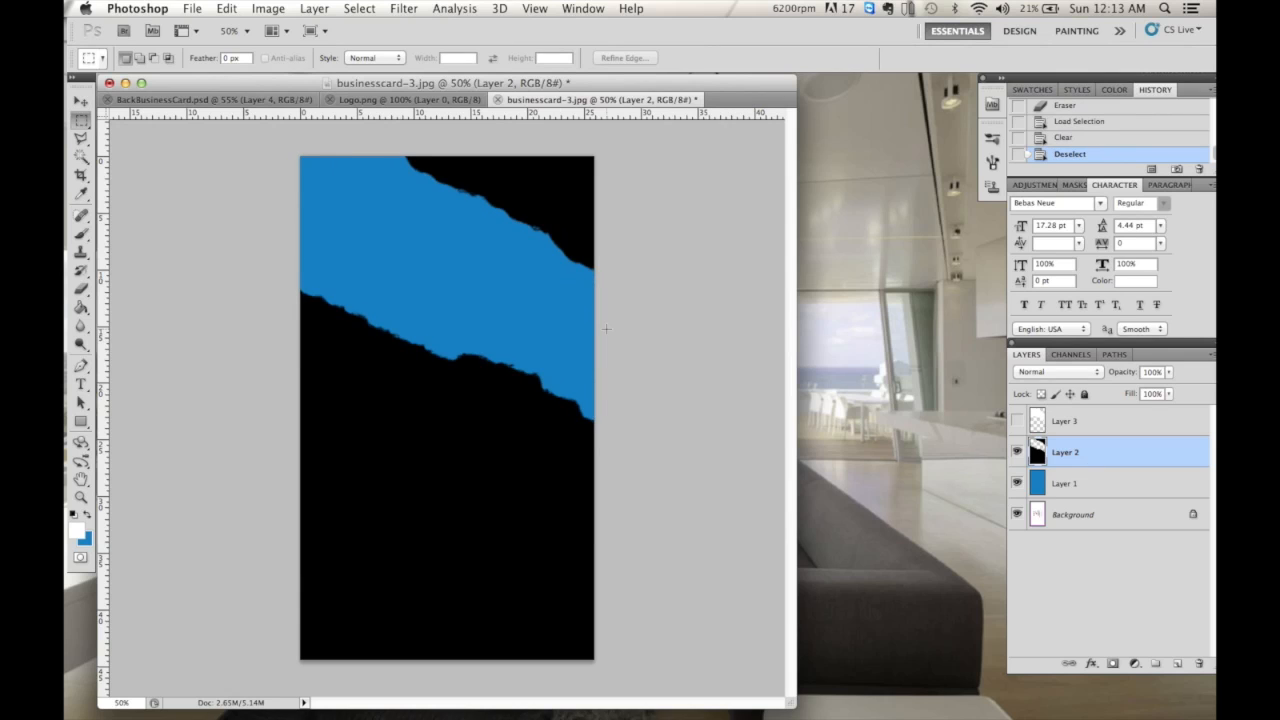
- Give Layer 2 a blue 0046ba Inner Glow and show Layer 3 again
left_click(1091, 664)
left_click(1112, 640)
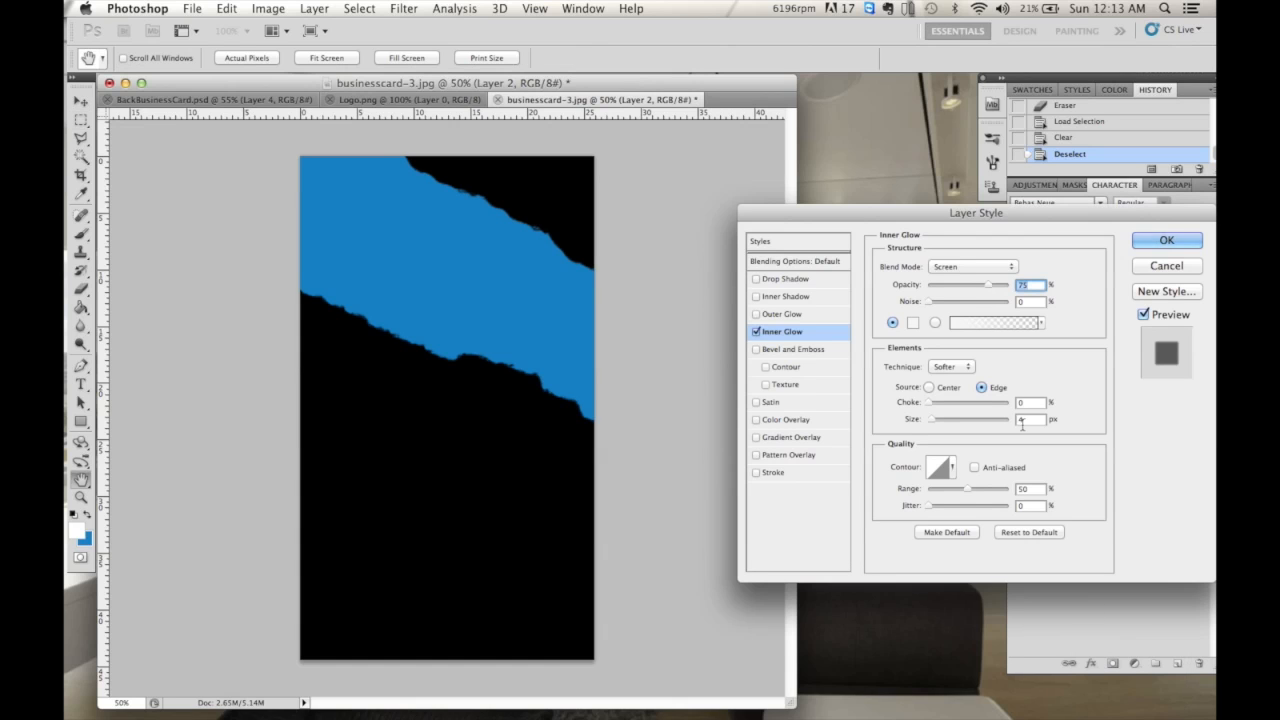
left_click(913, 322)
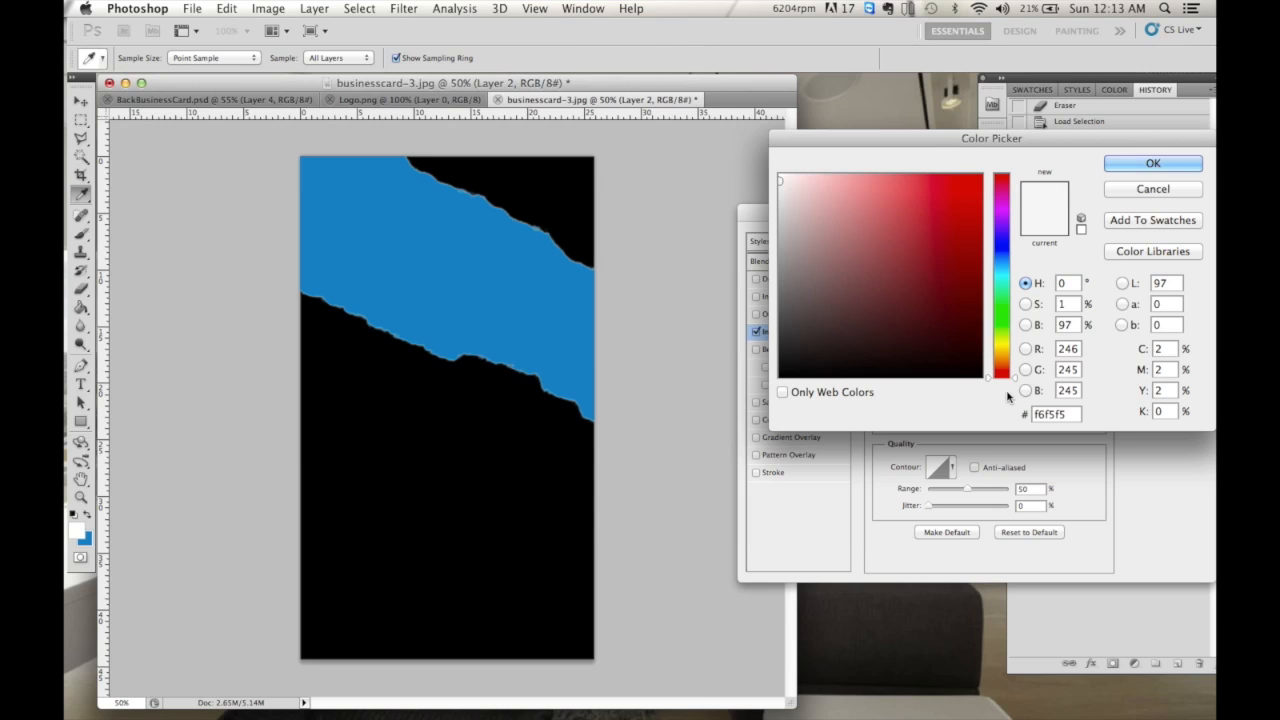
left_click(969, 200)
left_click(985, 262)
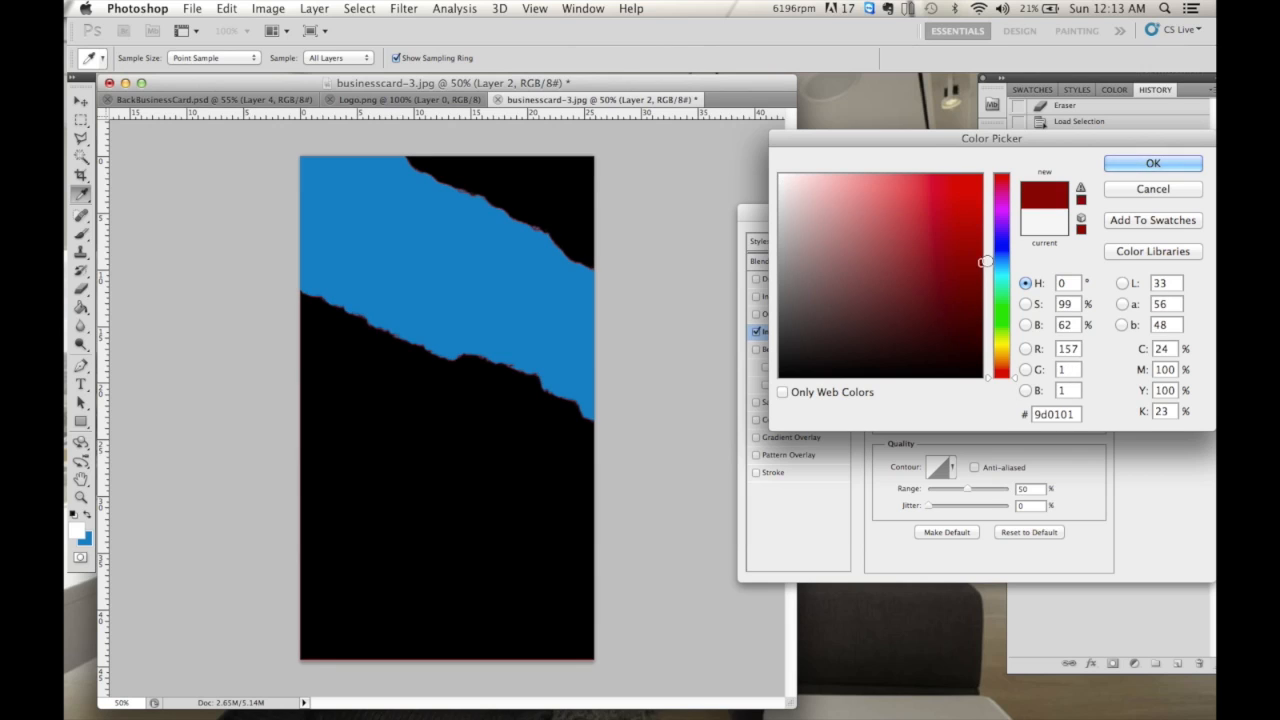
left_click(1001, 254)
left_click(981, 230)
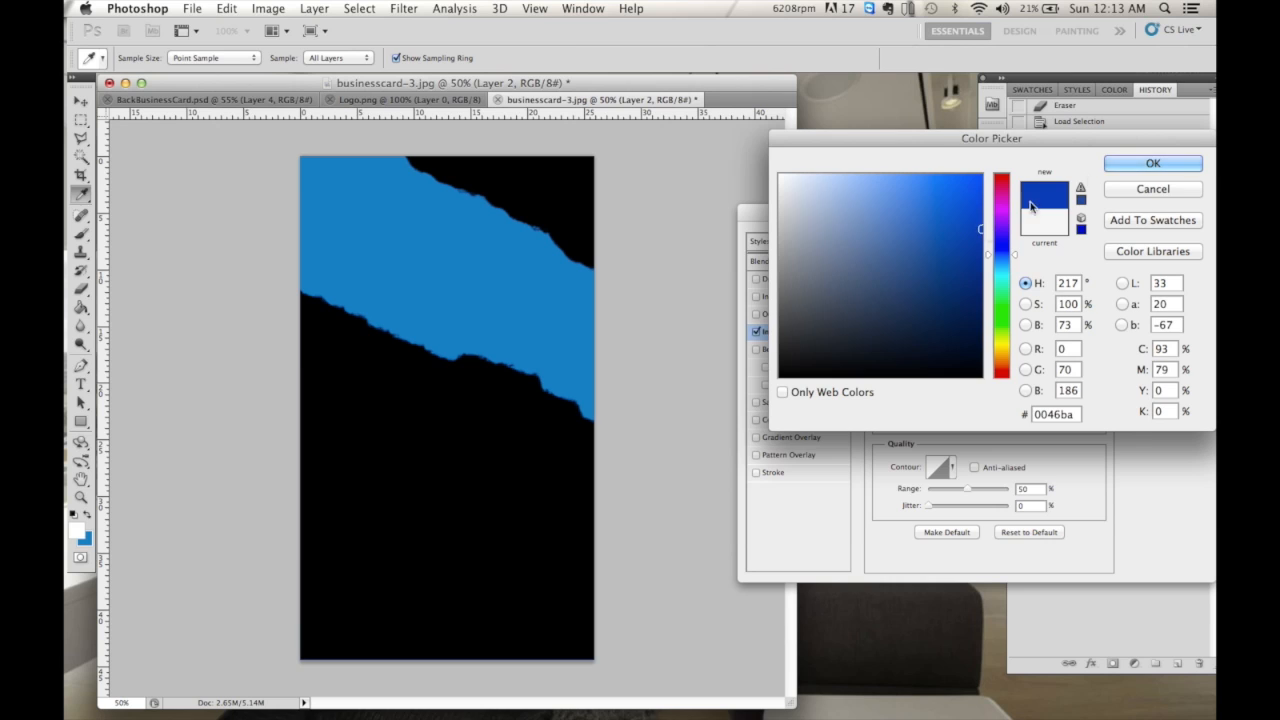
left_click(1153, 163)
left_click(1155, 242)
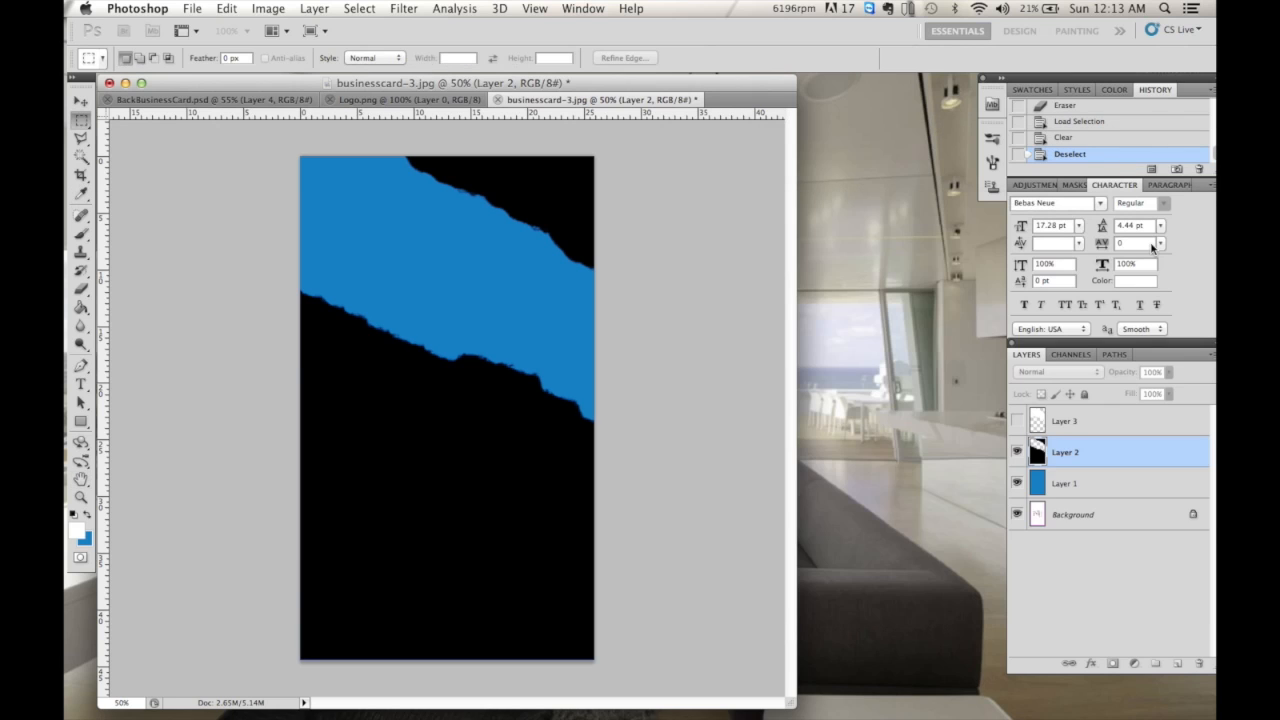
left_click(1062, 425)
left_click(1017, 421)
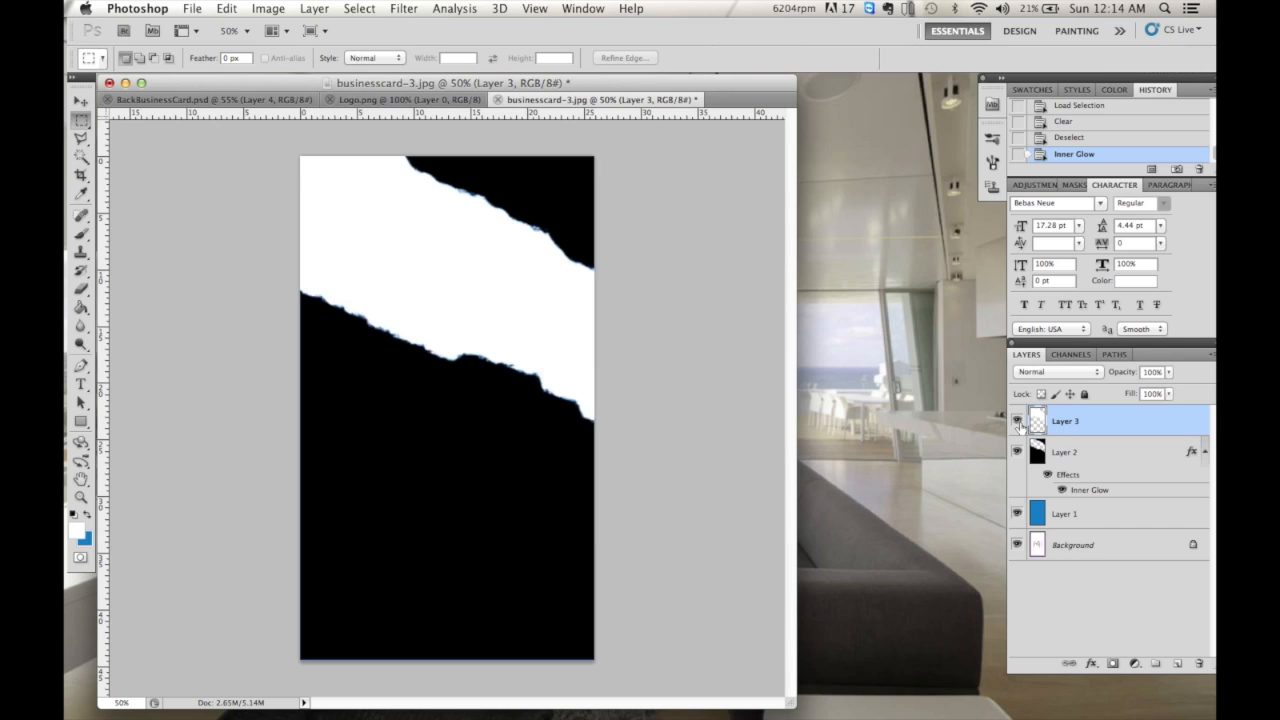
- Move Layer 3 below Layer 2 and shift the white band down and left
key("v")
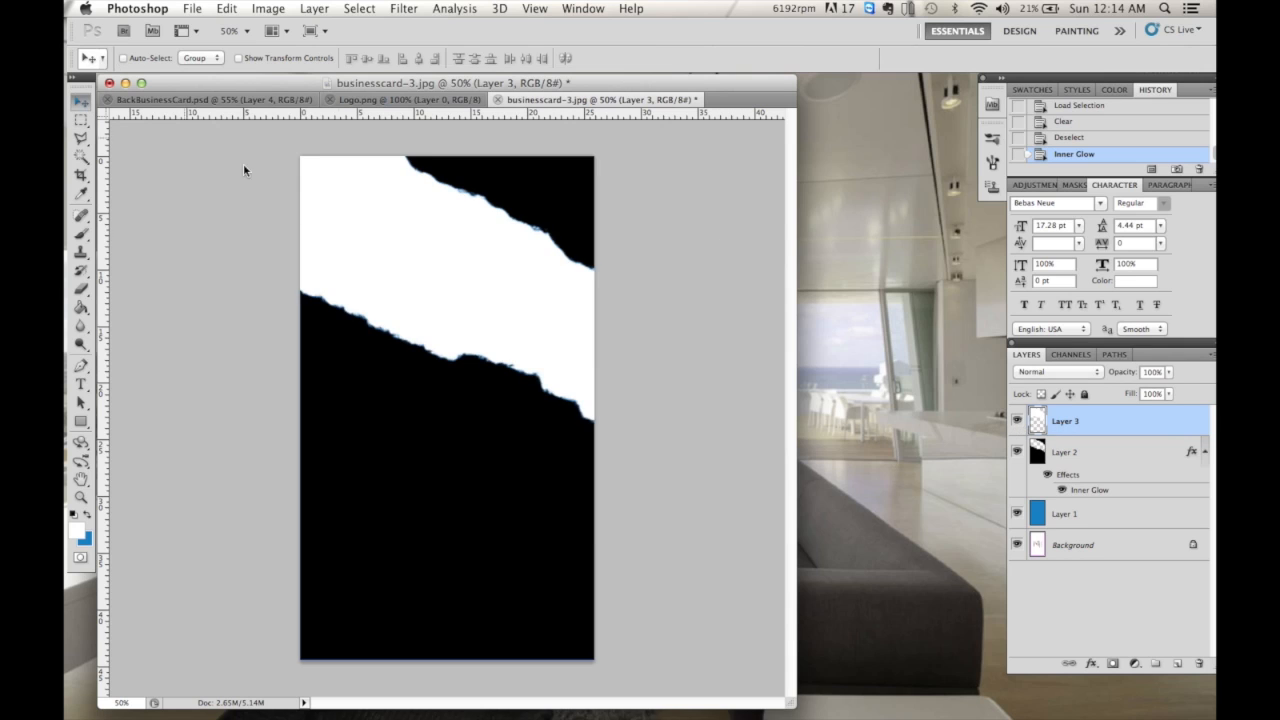
left_click_drag(411, 303, 404, 403)
left_click_drag(1072, 423, 1077, 498)
left_click_drag(488, 337, 389, 354)
- Widen, tilt and rotate the white band with Free Transform along the tear
key("super+t")
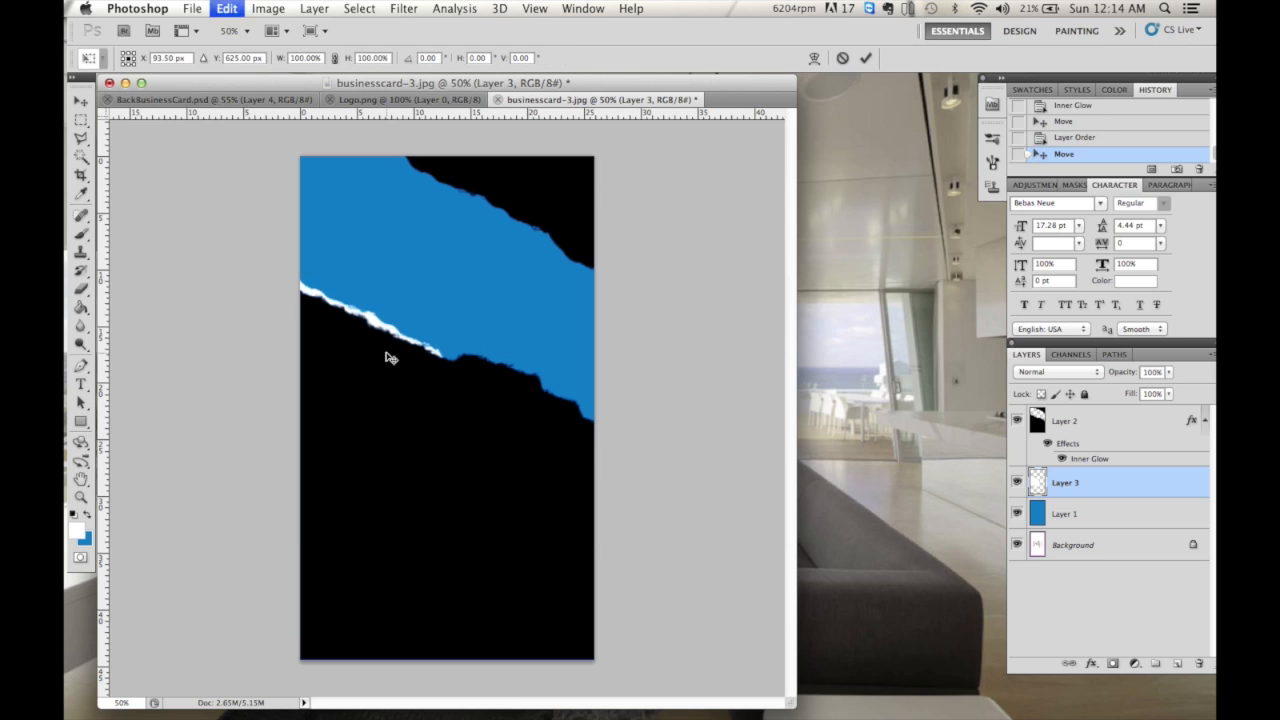
left_click_drag(489, 409, 626, 477)
left_click_drag(441, 350, 415, 361)
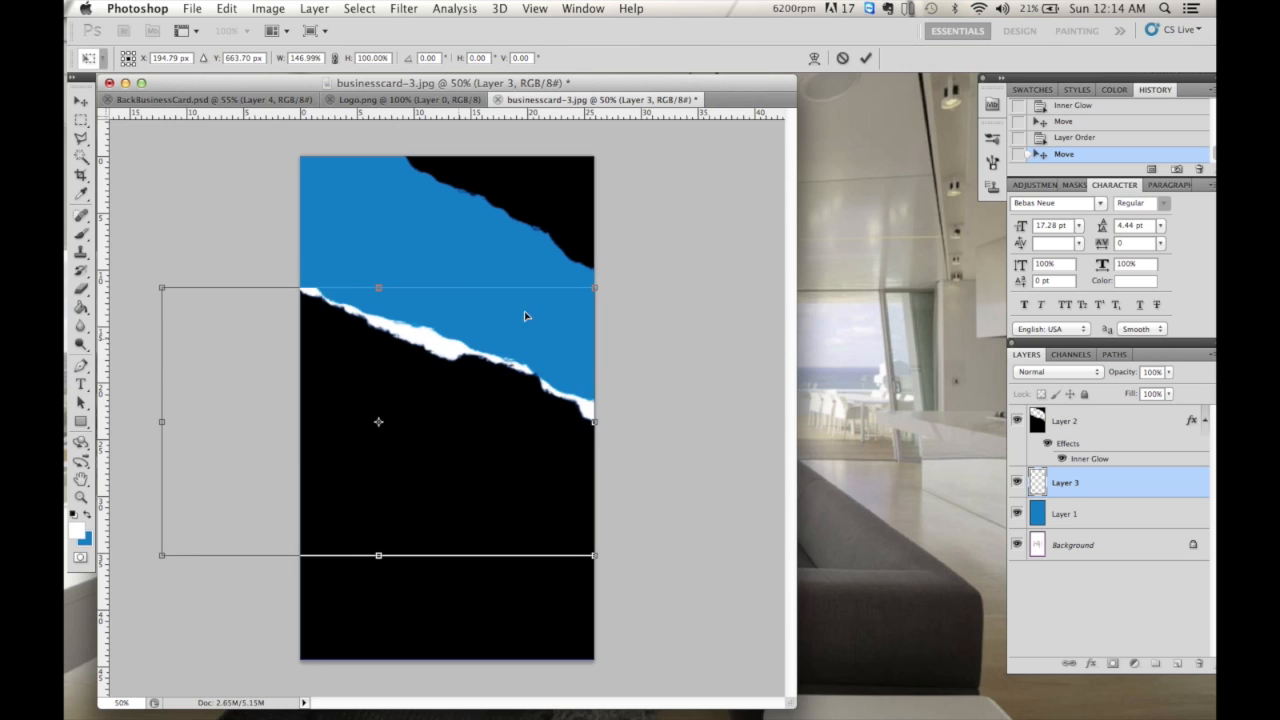
left_click_drag(603, 277, 599, 270)
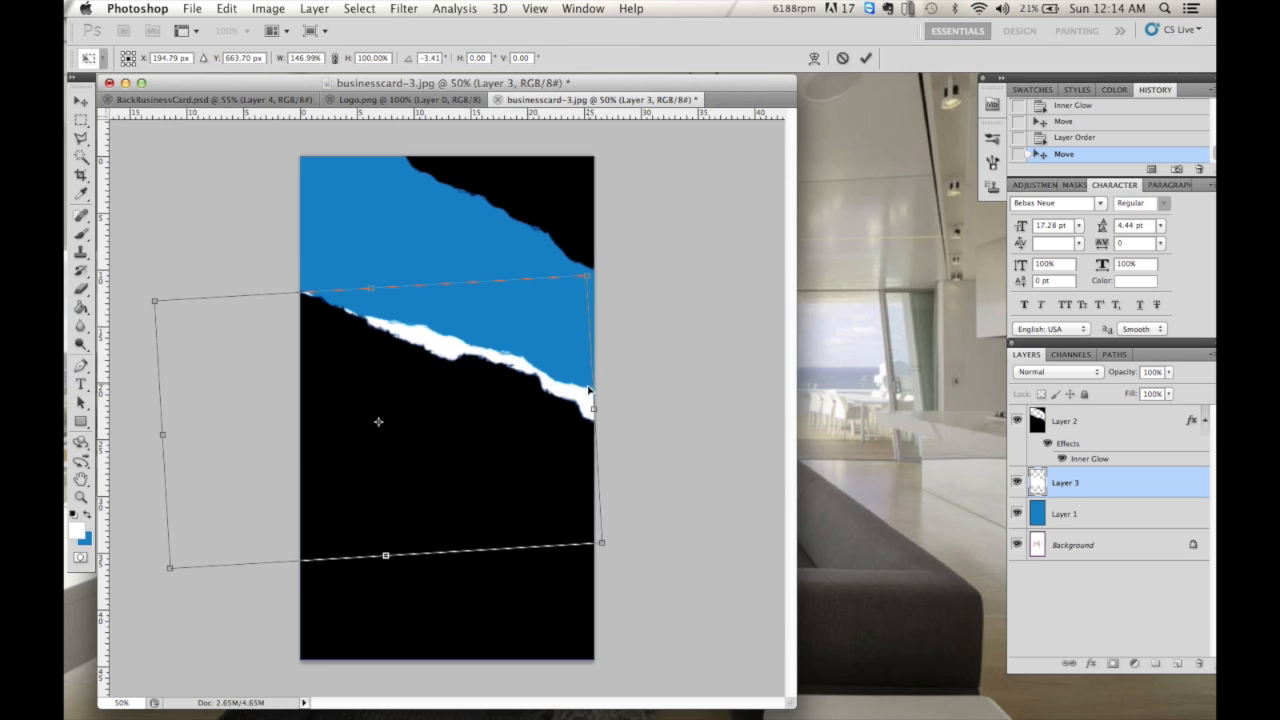
left_click_drag(563, 397, 570, 405)
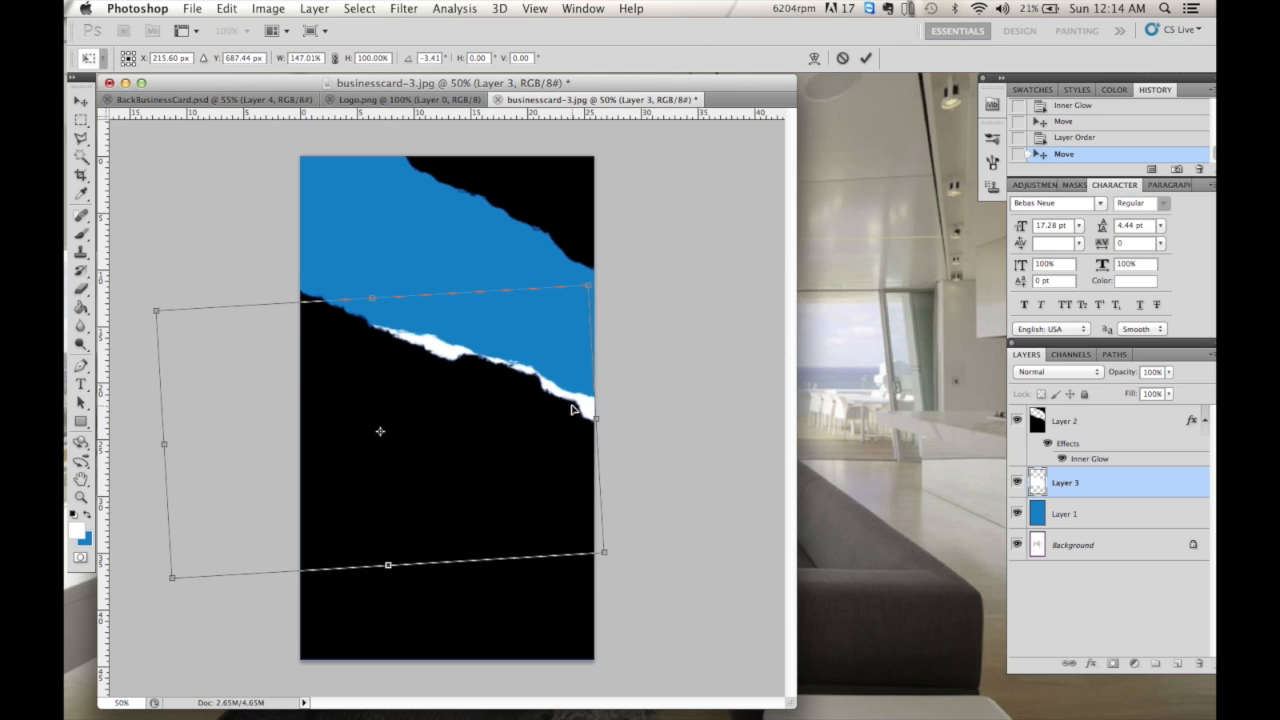
left_click_drag(220, 289, 227, 268)
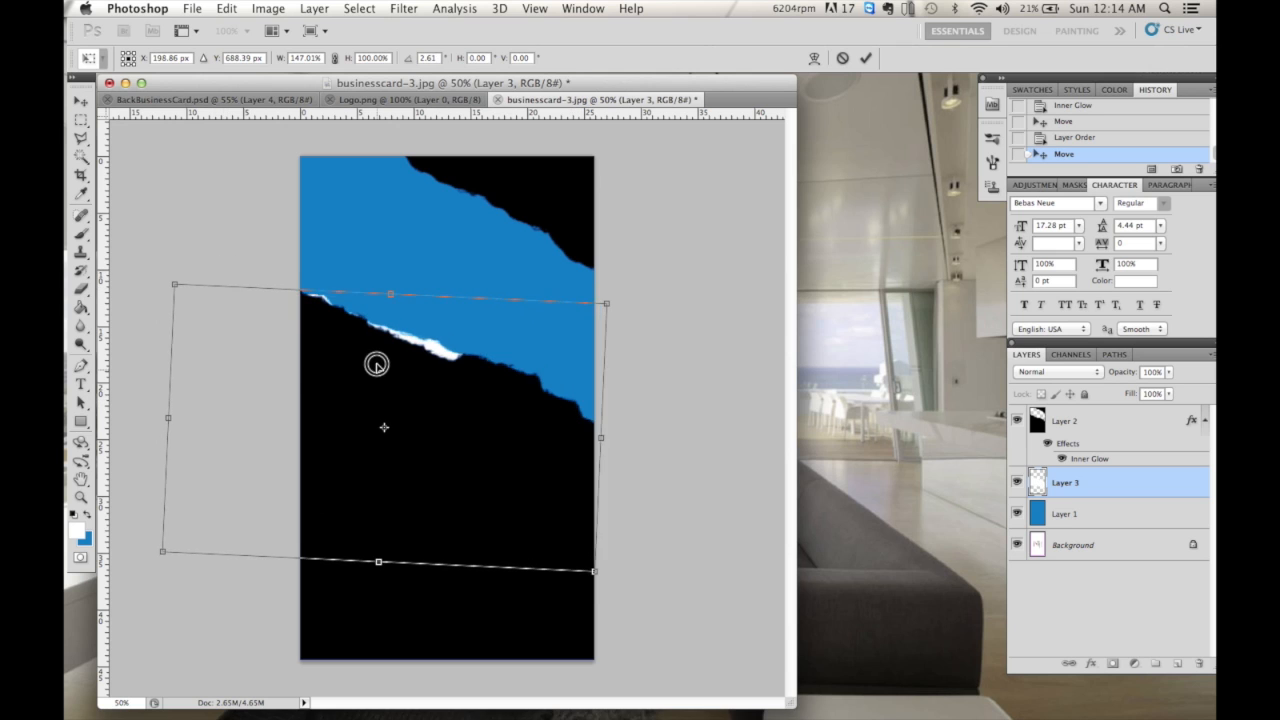
left_click(866, 57)
- Fine-tune the white strip's rotation and position so it edges the blue band's lower tear
key("ctrl+t")
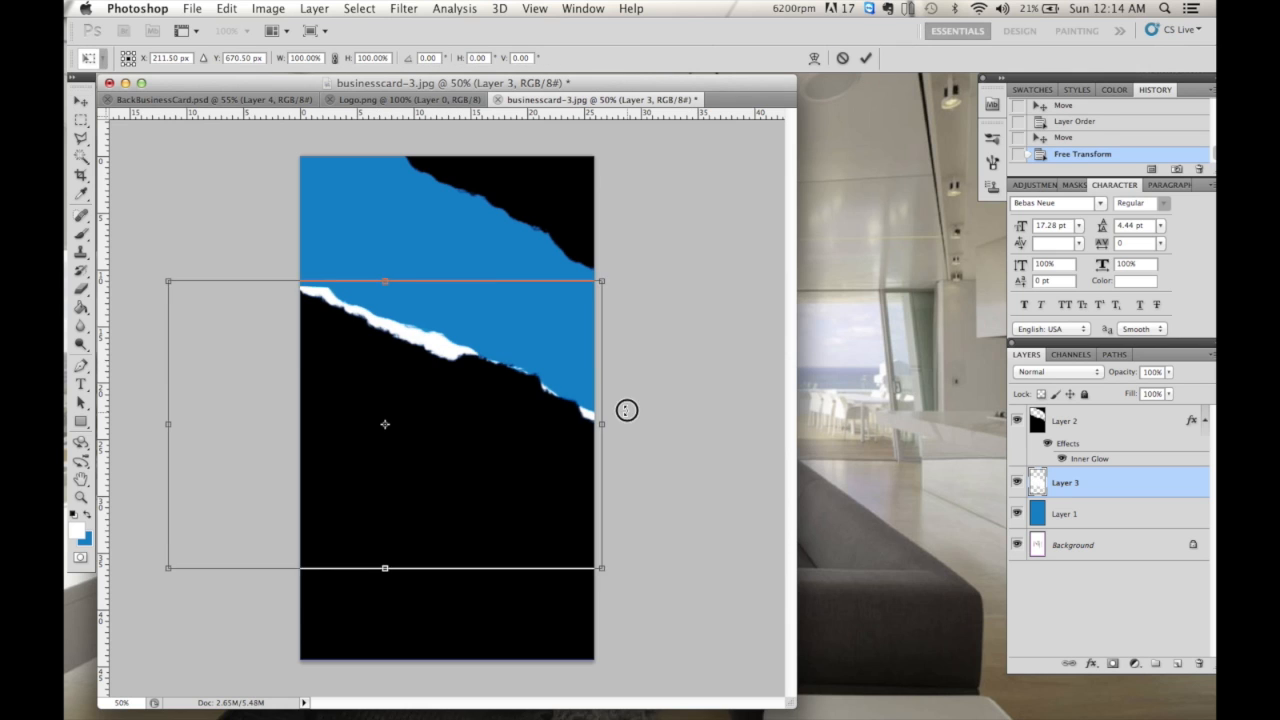
left_click_drag(626, 409, 626, 403)
key("Return")
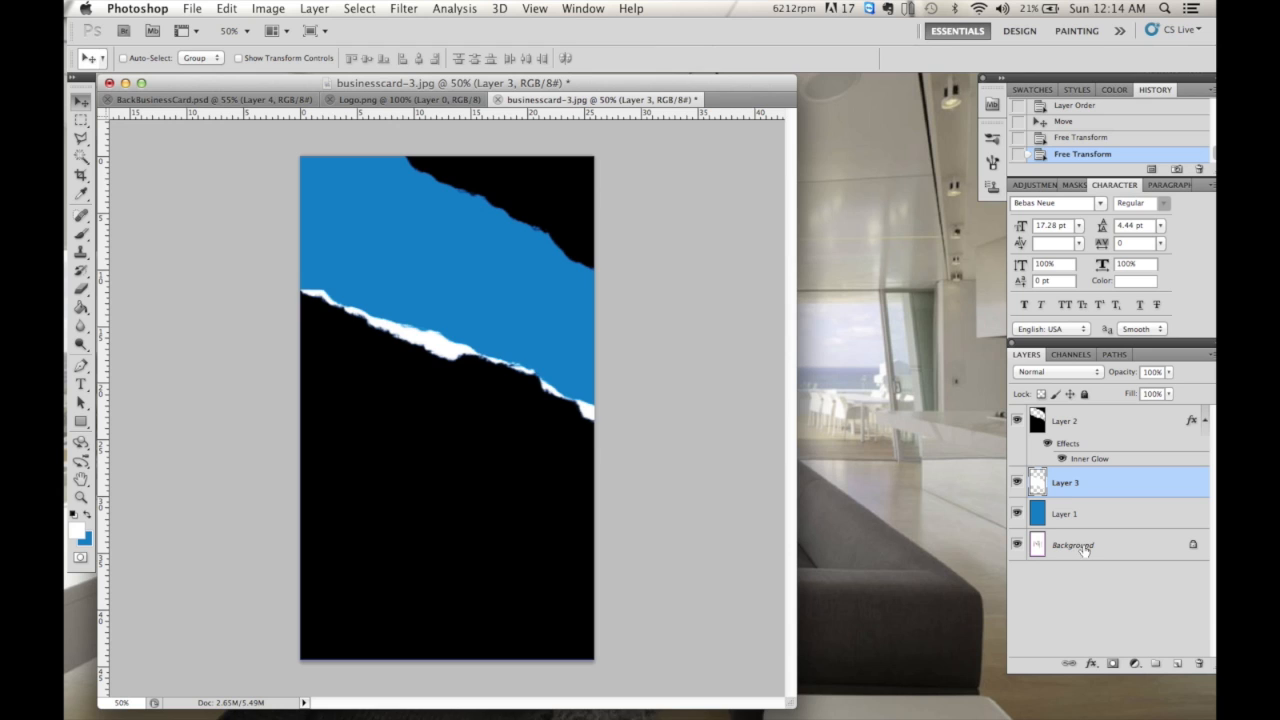
left_click_drag(457, 374, 461, 381)
key("ctrl+t")
left_click_drag(269, 266, 272, 264)
key("Return")
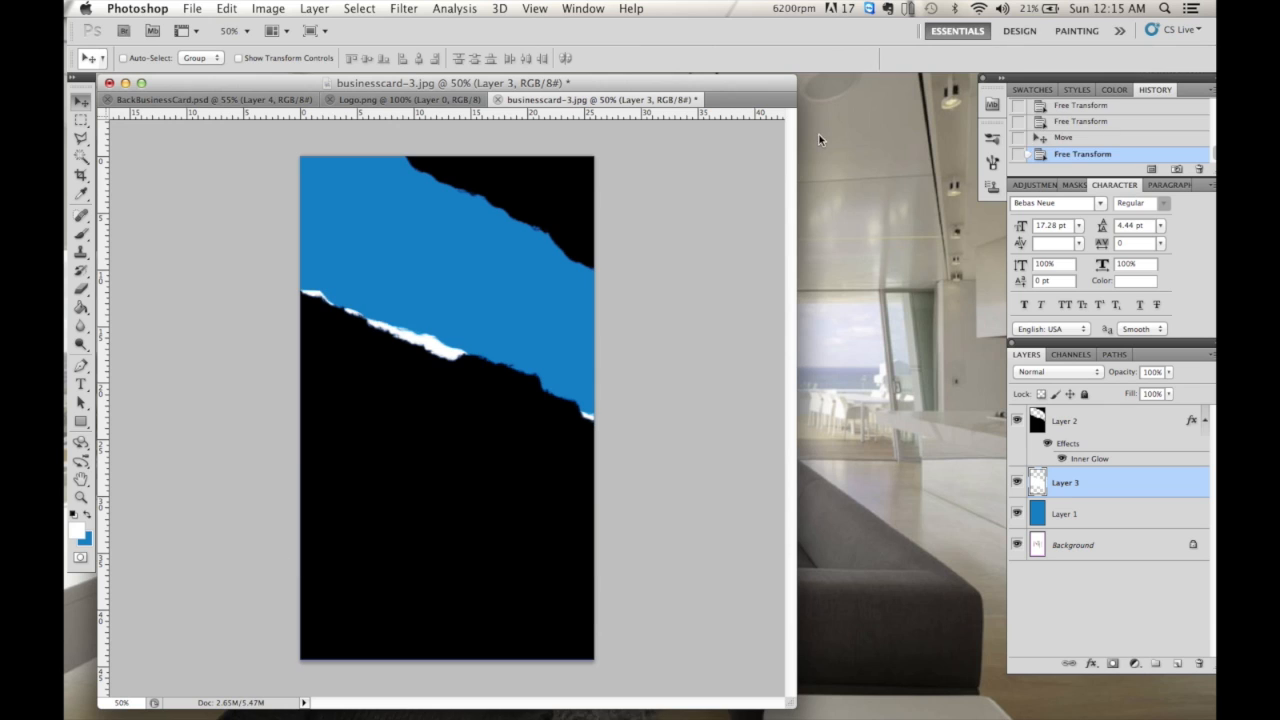
key("shift+Up")
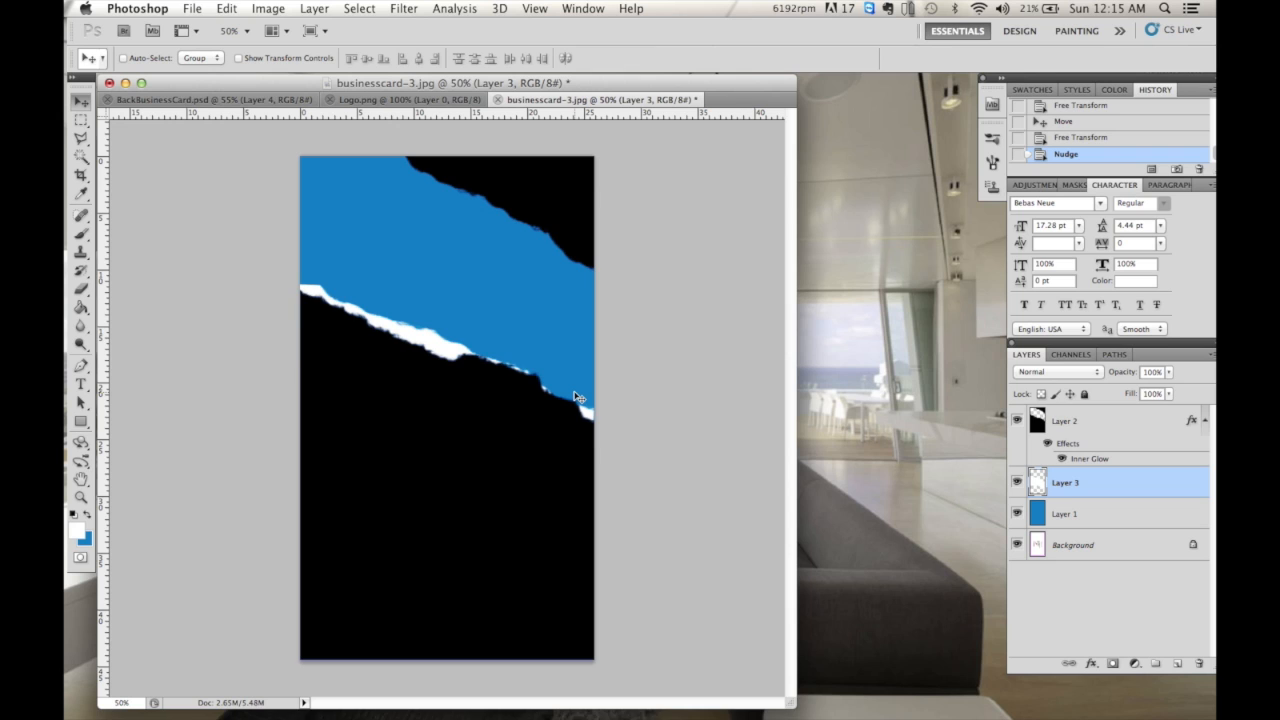
- Add the name text at 72 pt and move its layer above the black layer
left_click(81, 384)
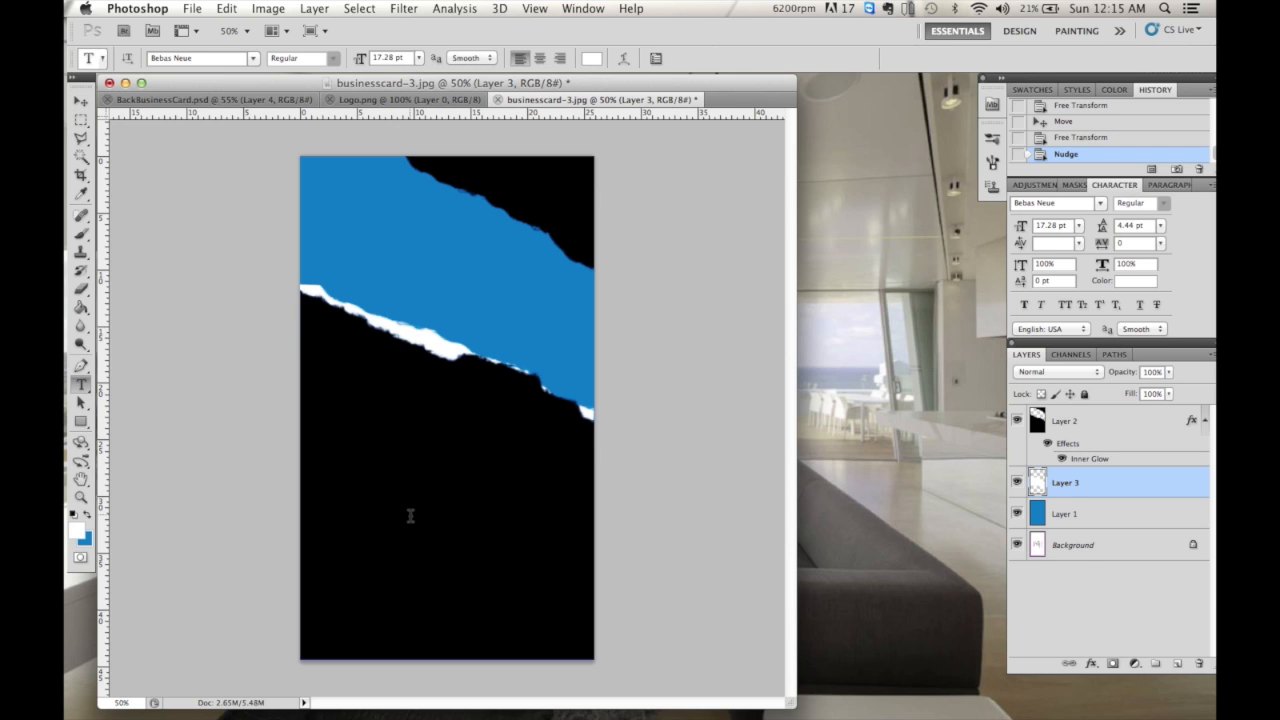
left_click(406, 518)
key("super+a")
left_click(419, 58)
left_click(408, 221)
left_click(869, 58)
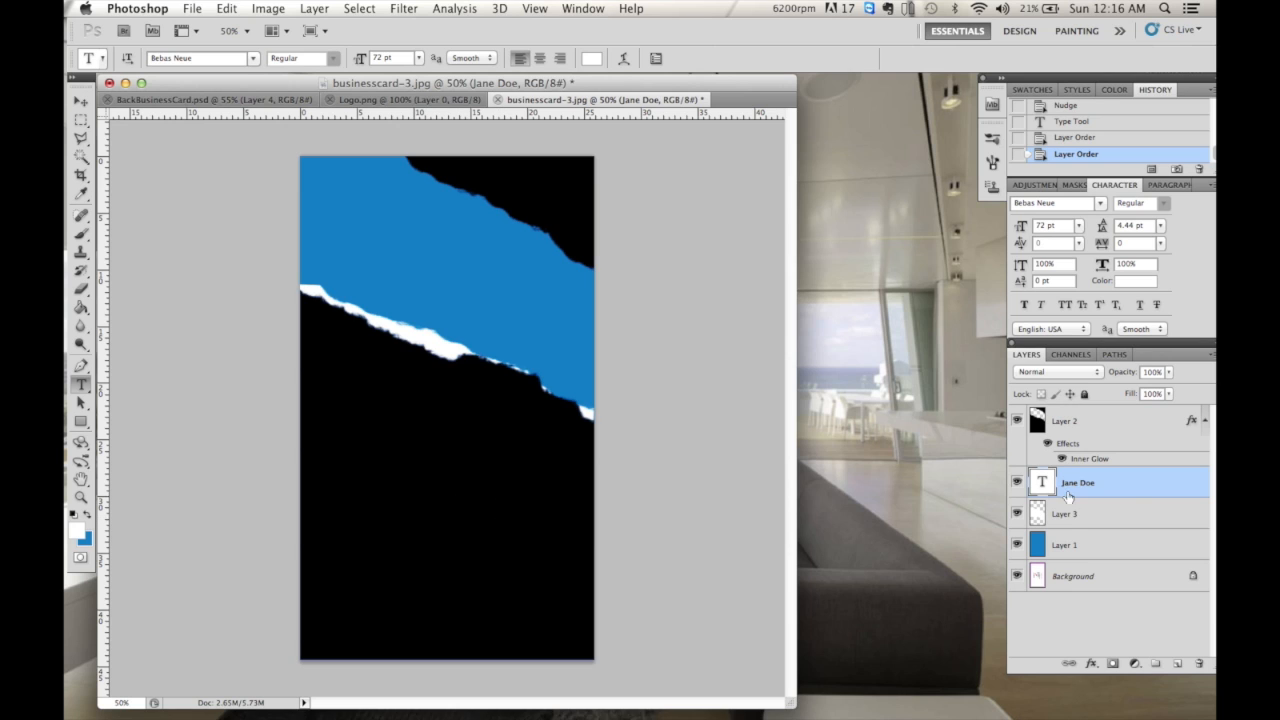
left_click_drag(1084, 488, 1080, 410)
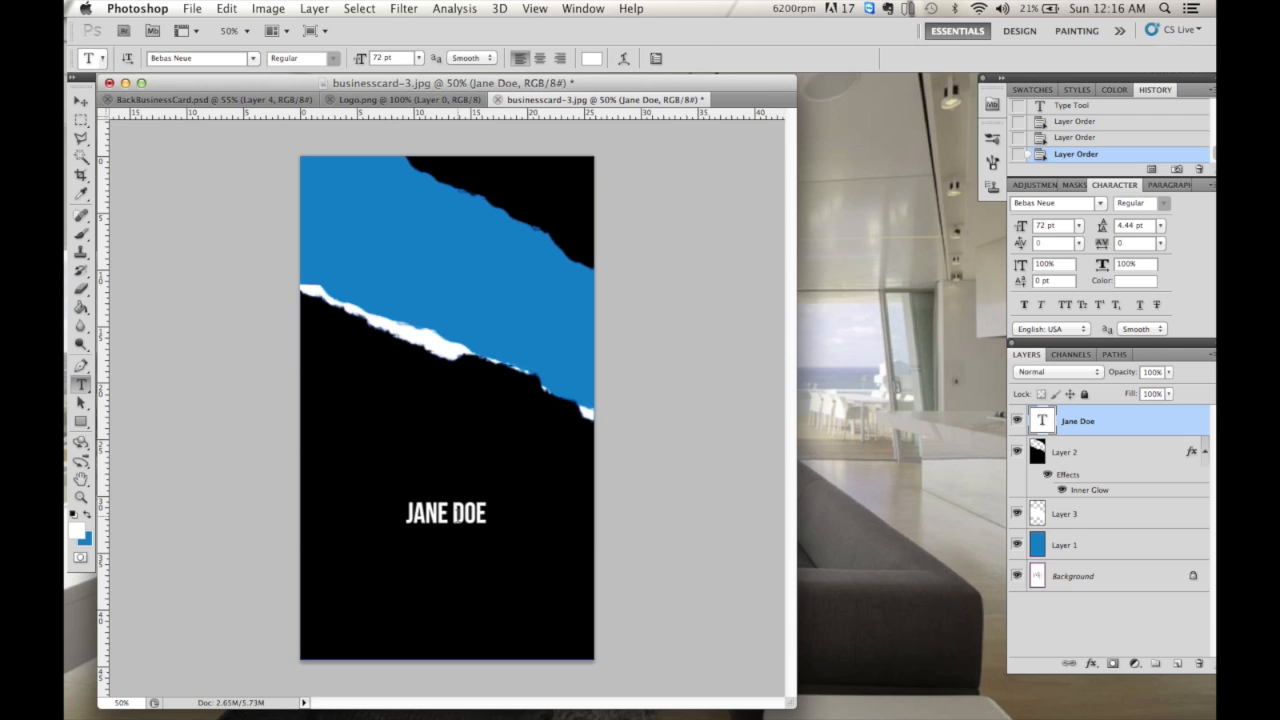
- Colour the name text with the card's sampled blue
triple_click(455, 514)
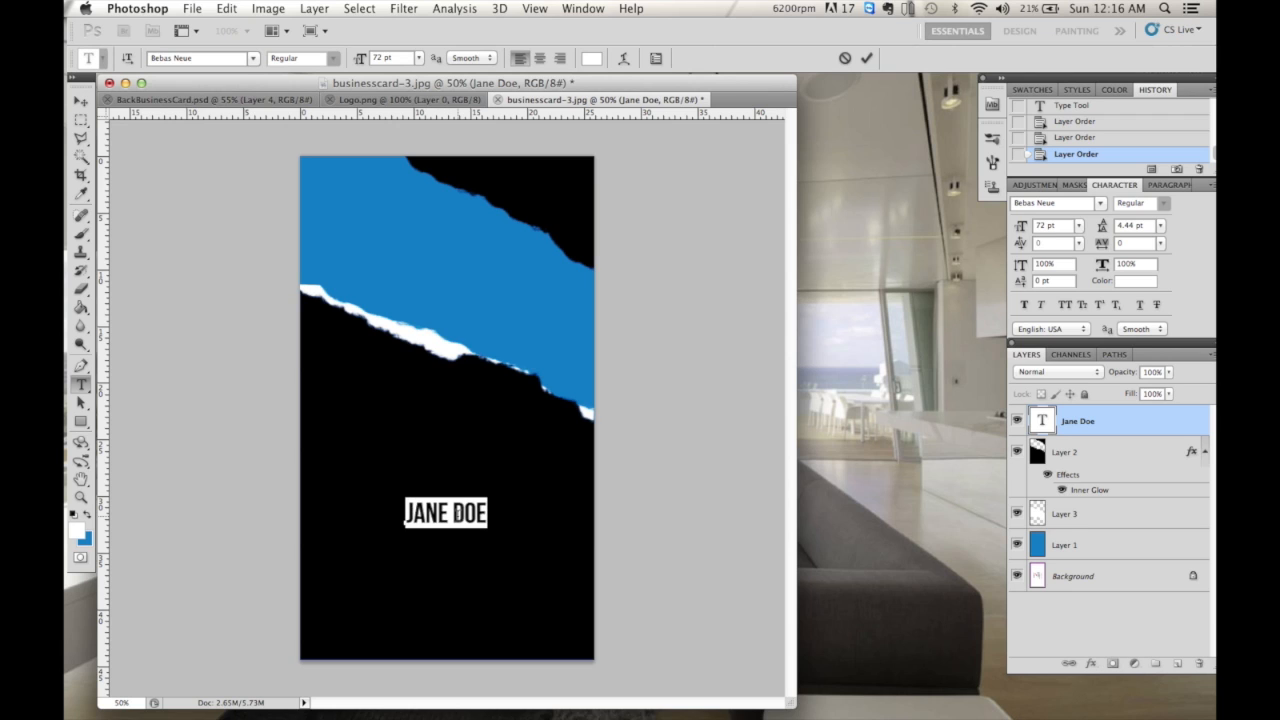
left_click(78, 527)
left_click(446, 289)
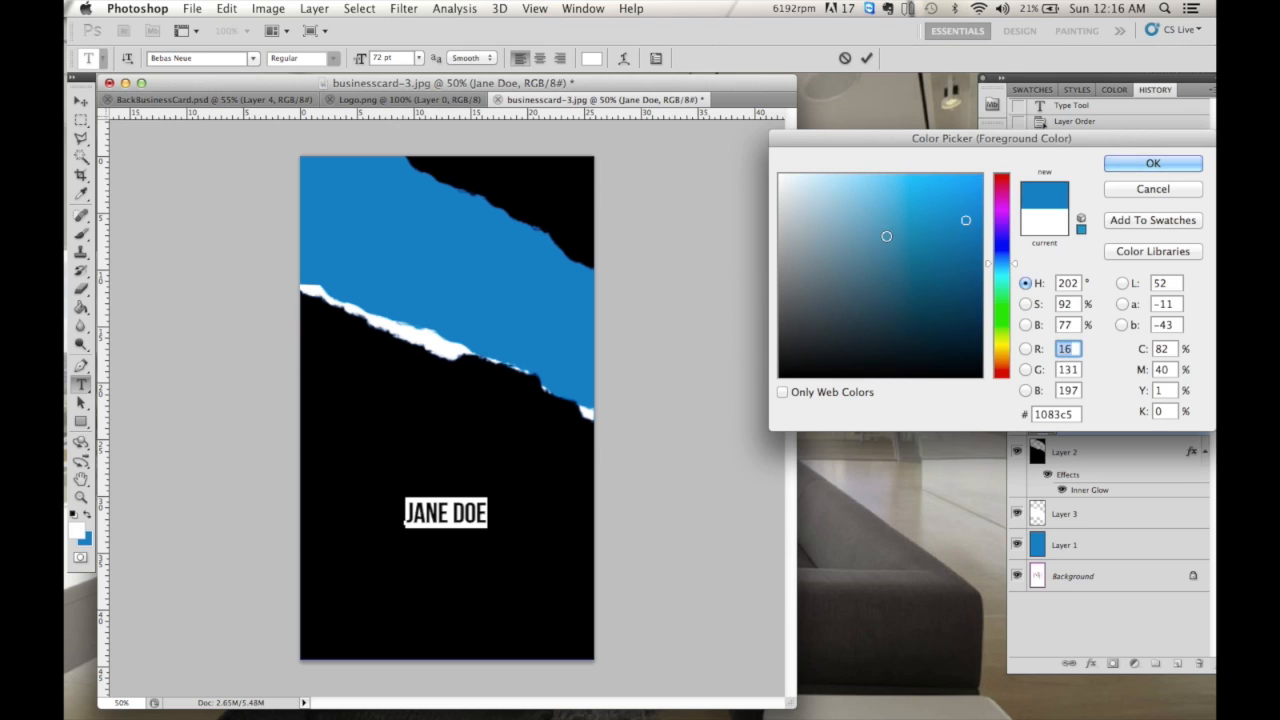
left_click(1128, 165)
left_click(866, 58)
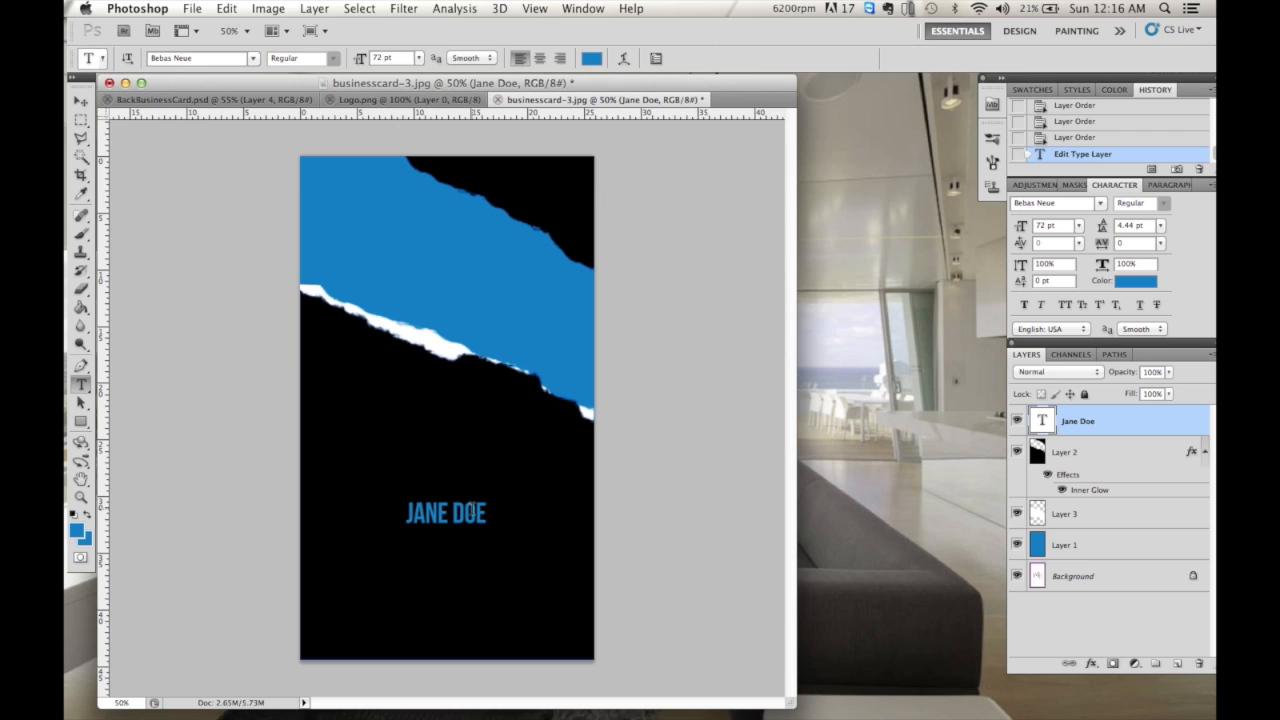
- Resize the name to 92 pt and move it up to the card's right side
double_click(470, 512)
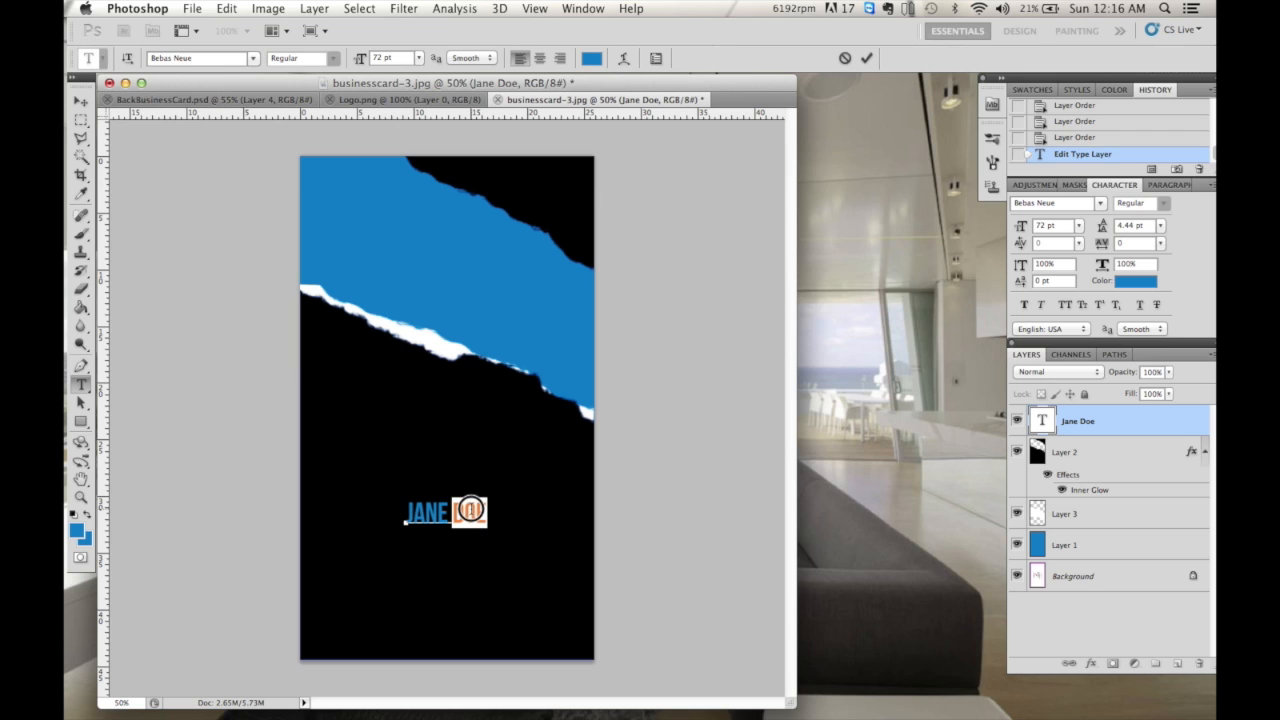
key("super+a")
left_click(377, 57)
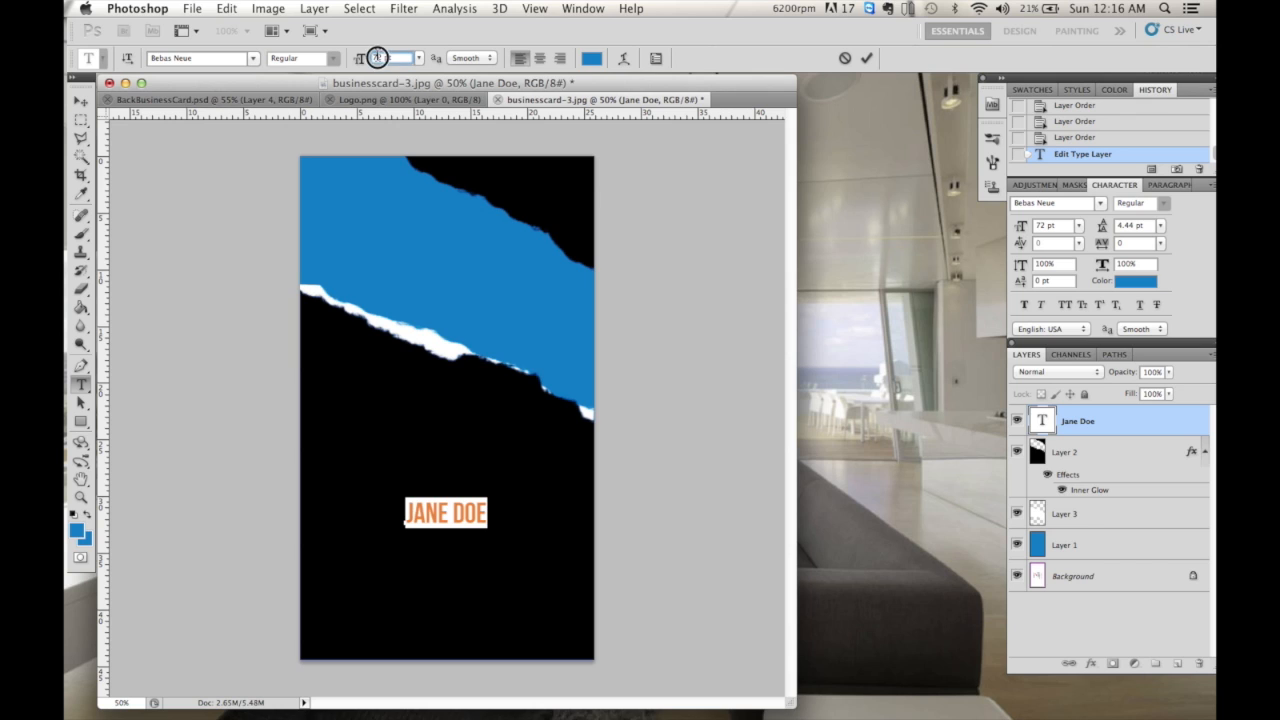
type("92")
key("Return")
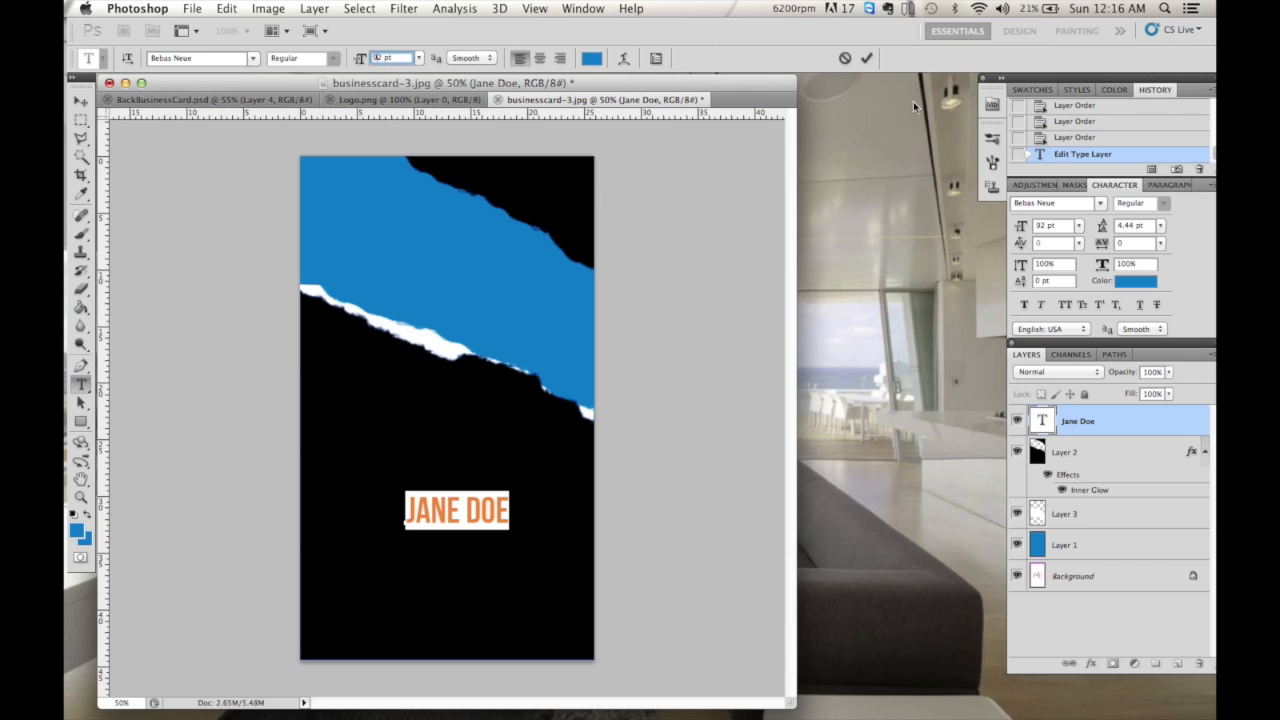
left_click(866, 58)
left_click(83, 103)
left_click_drag(468, 510, 520, 446)
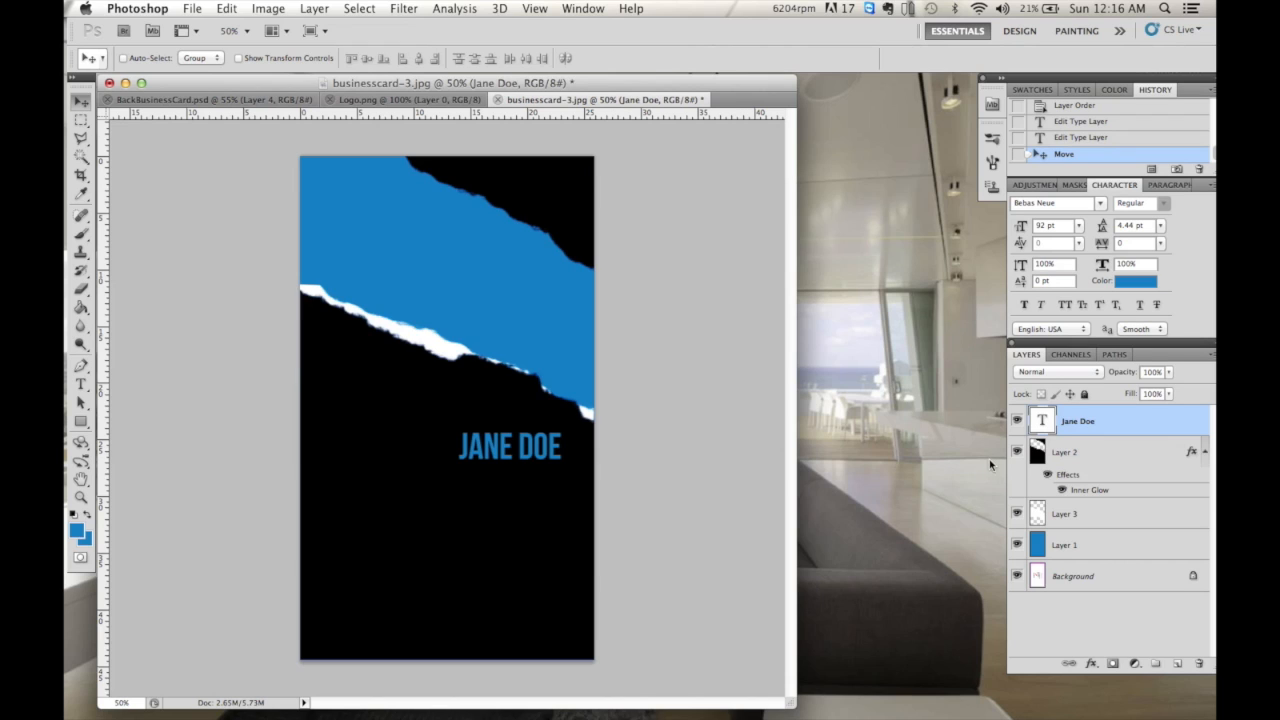
- Type DIRECTOR below the name in Myriad Pro with All Caps
left_click(81, 385)
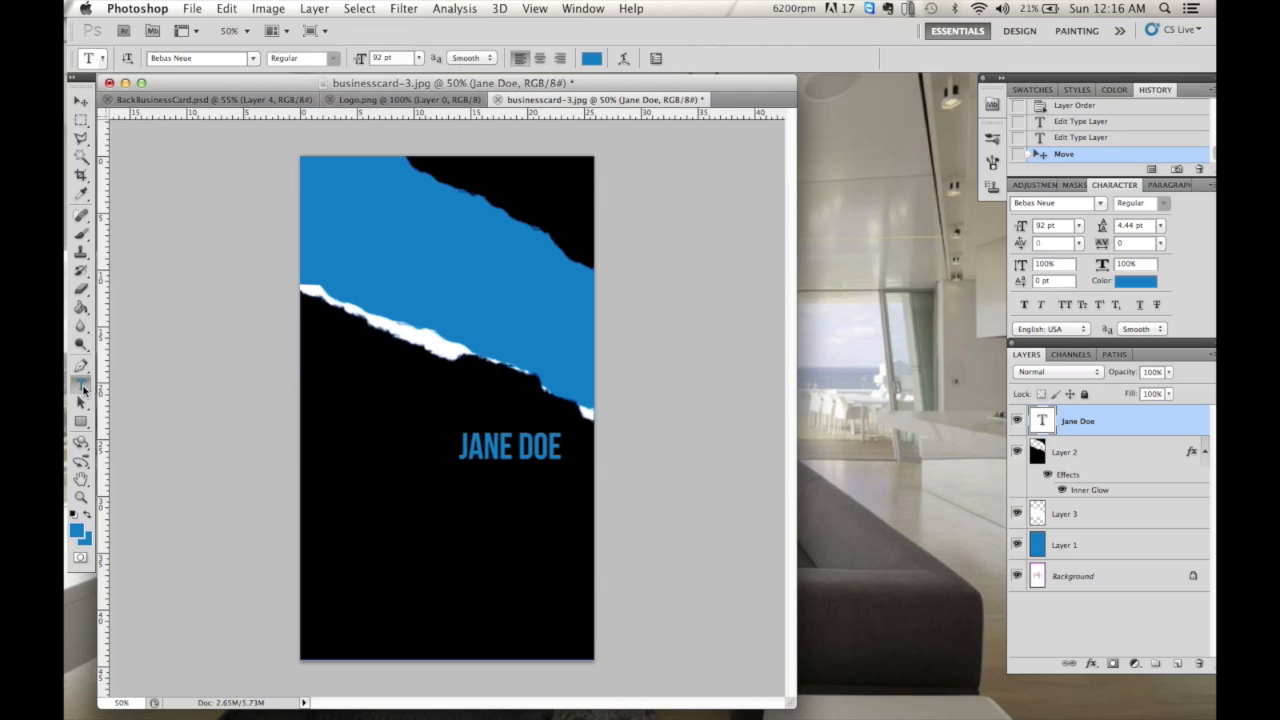
left_click(399, 505)
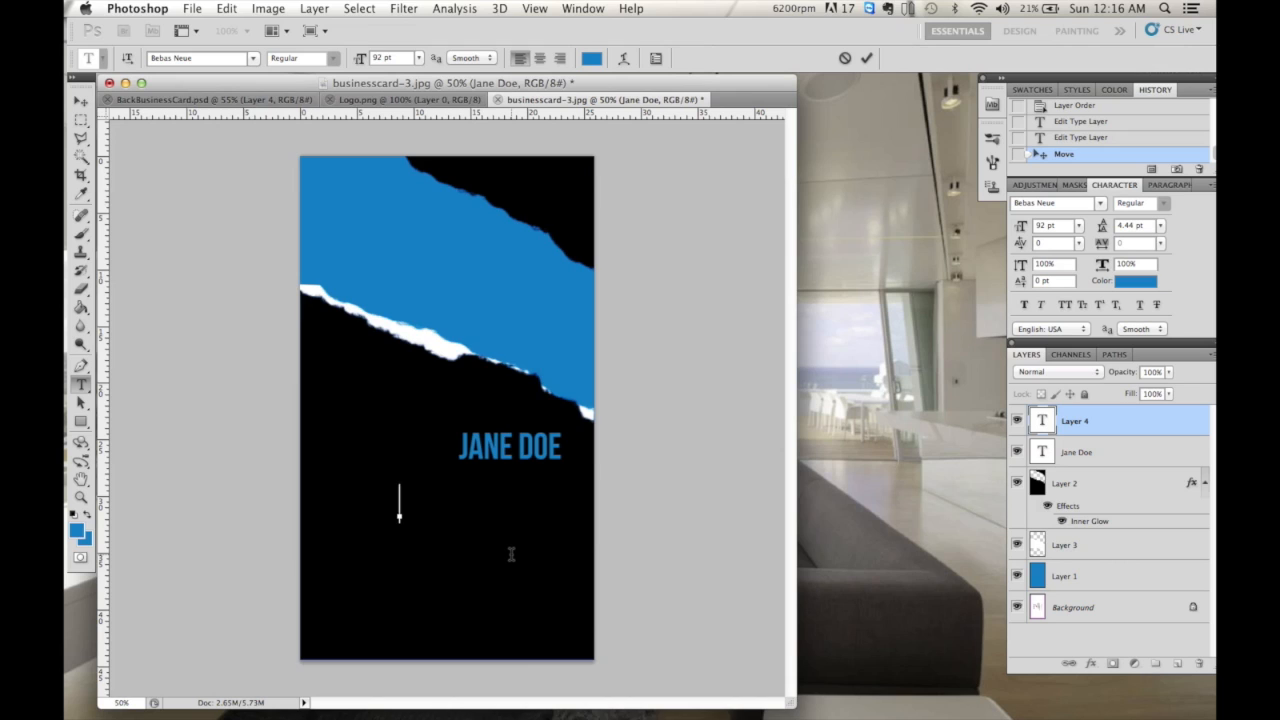
type("DIRECTOR")
key("super+a")
left_click(253, 59)
scroll(253, 63, "up", 5)
scroll(274, 673, "down", 20)
scroll(274, 673, "down", 20)
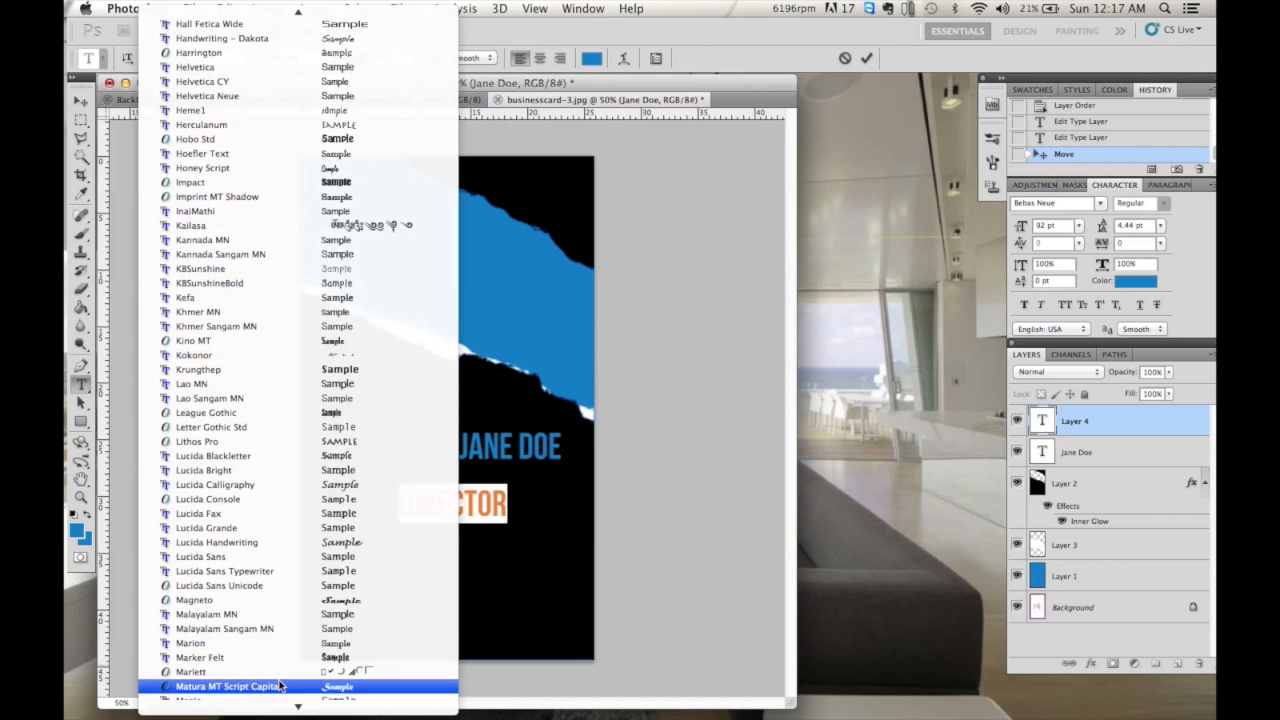
scroll(286, 711, "down", 15)
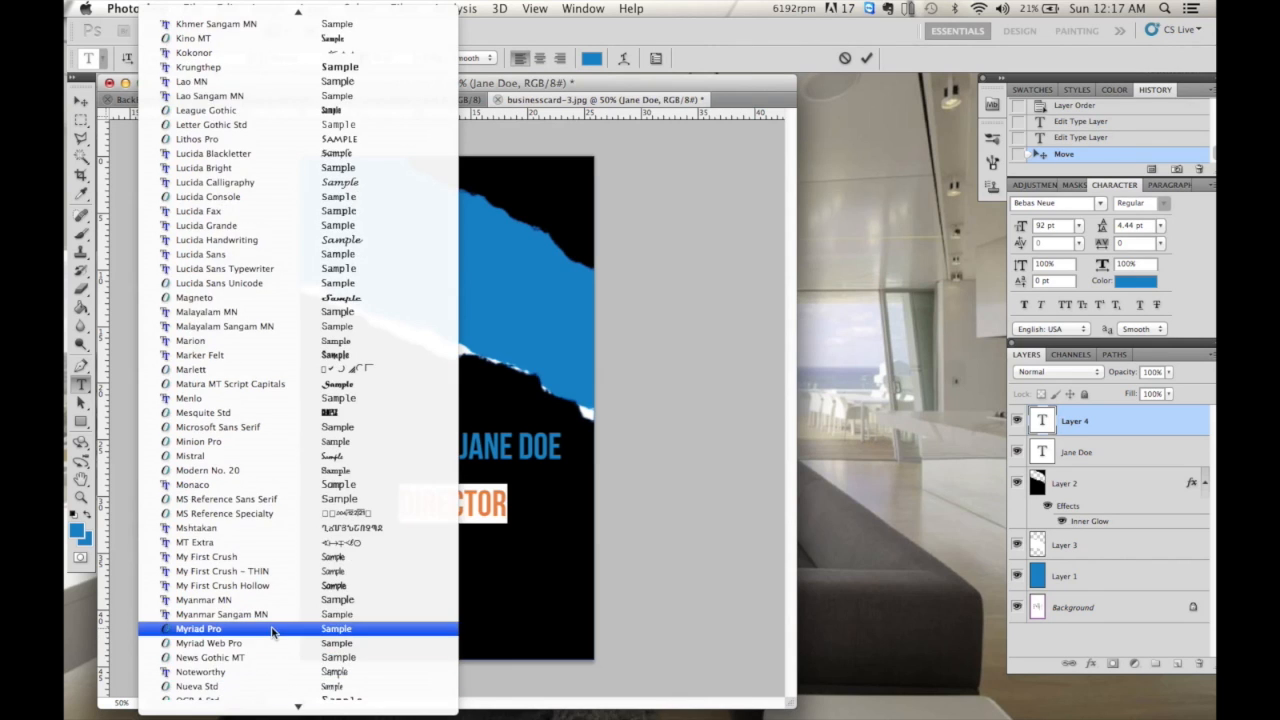
key("Escape")
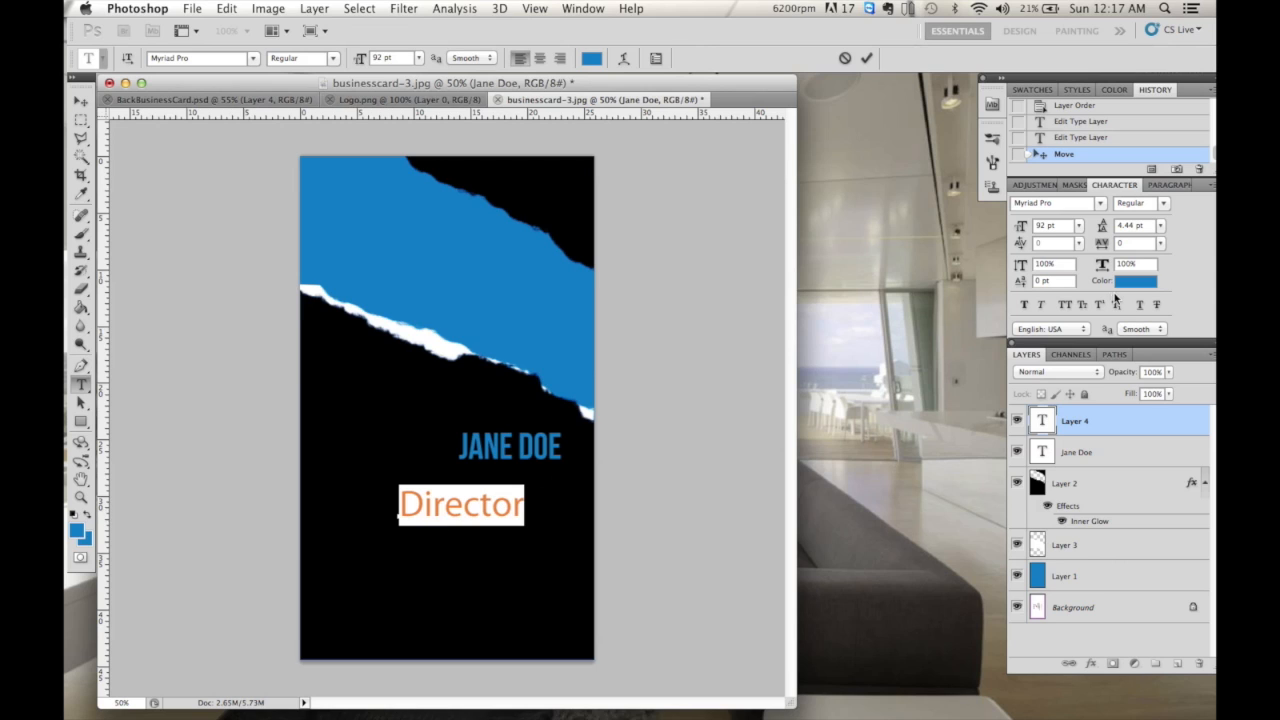
left_click(1066, 304)
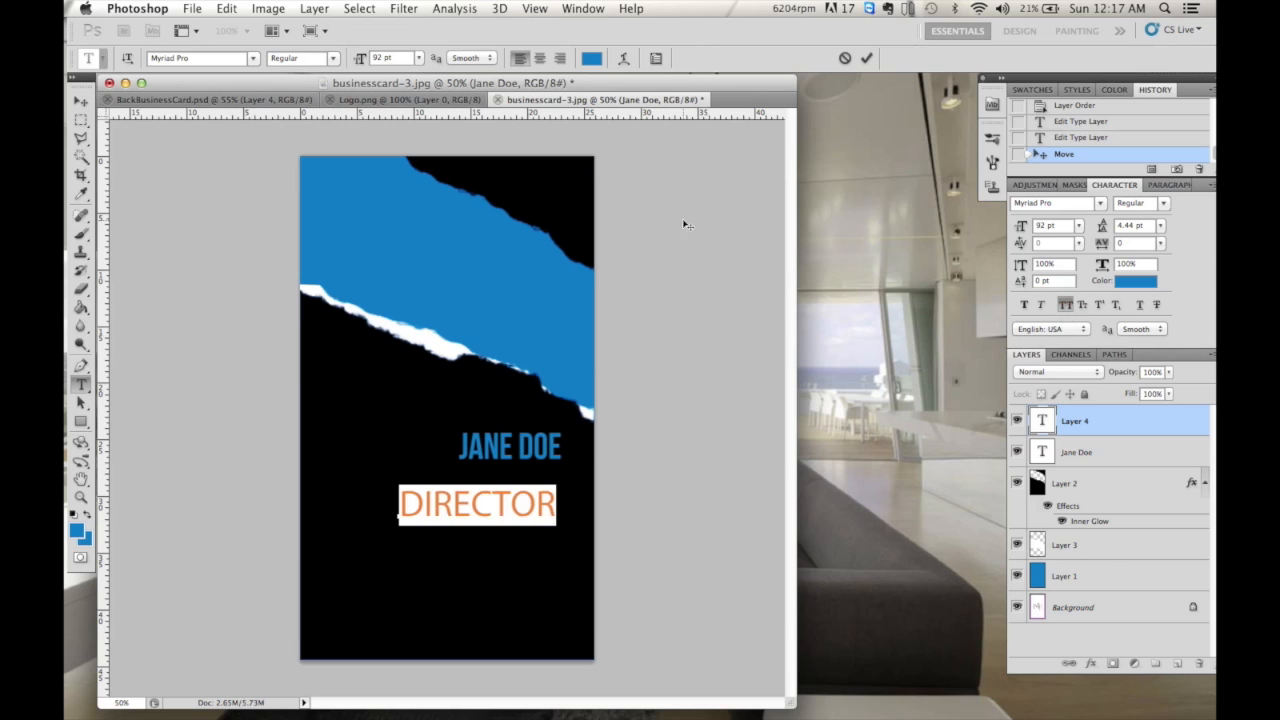
- Set DIRECTOR to 36 pt and place it just below the name
left_click(421, 59)
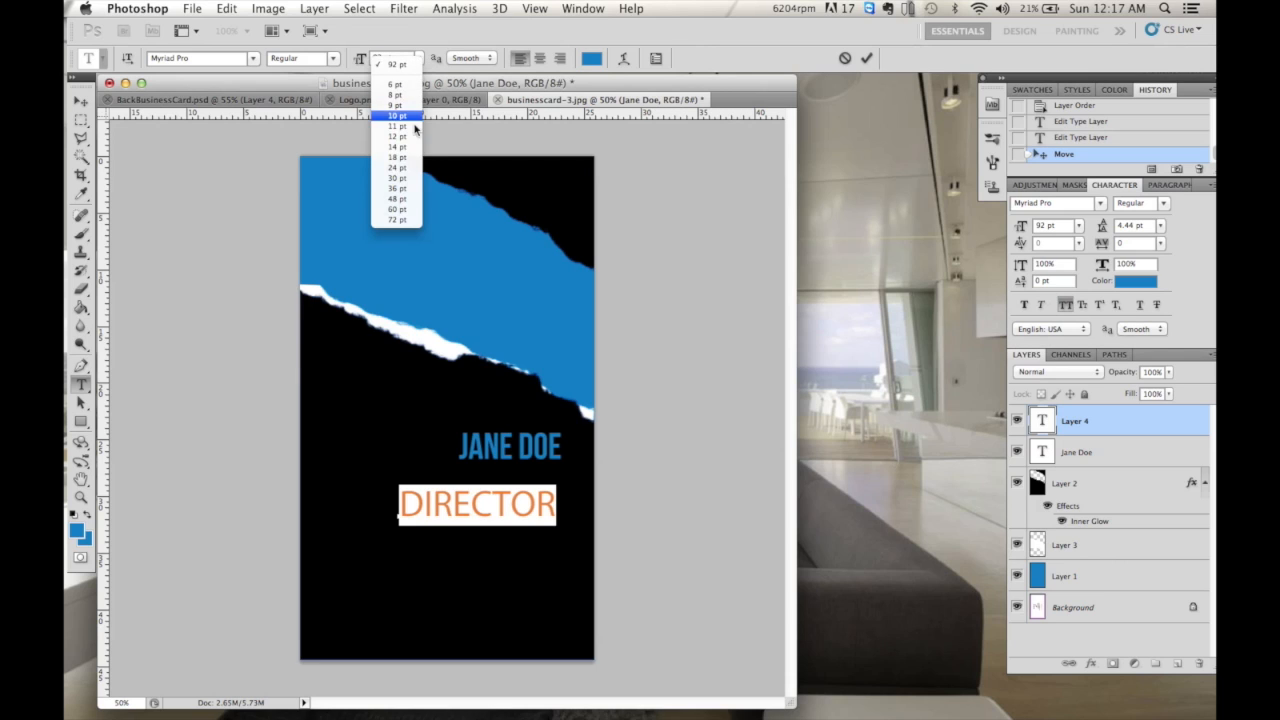
left_click(413, 161)
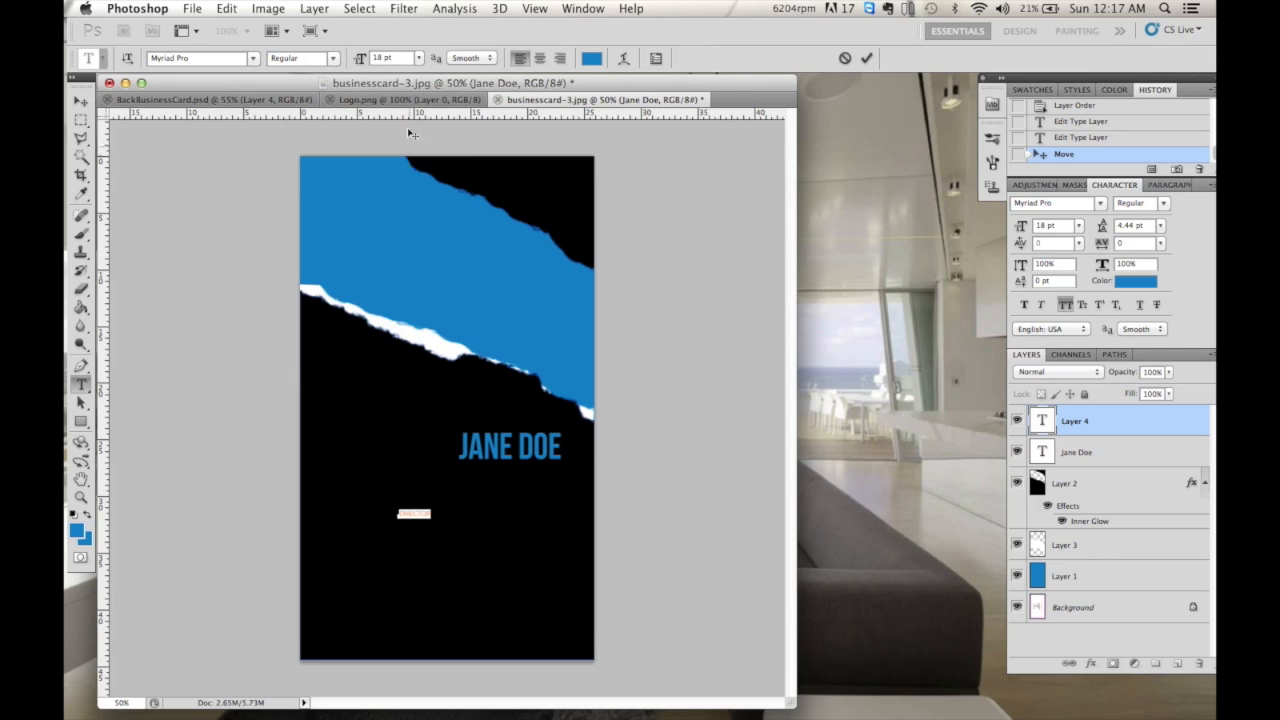
left_click(419, 58)
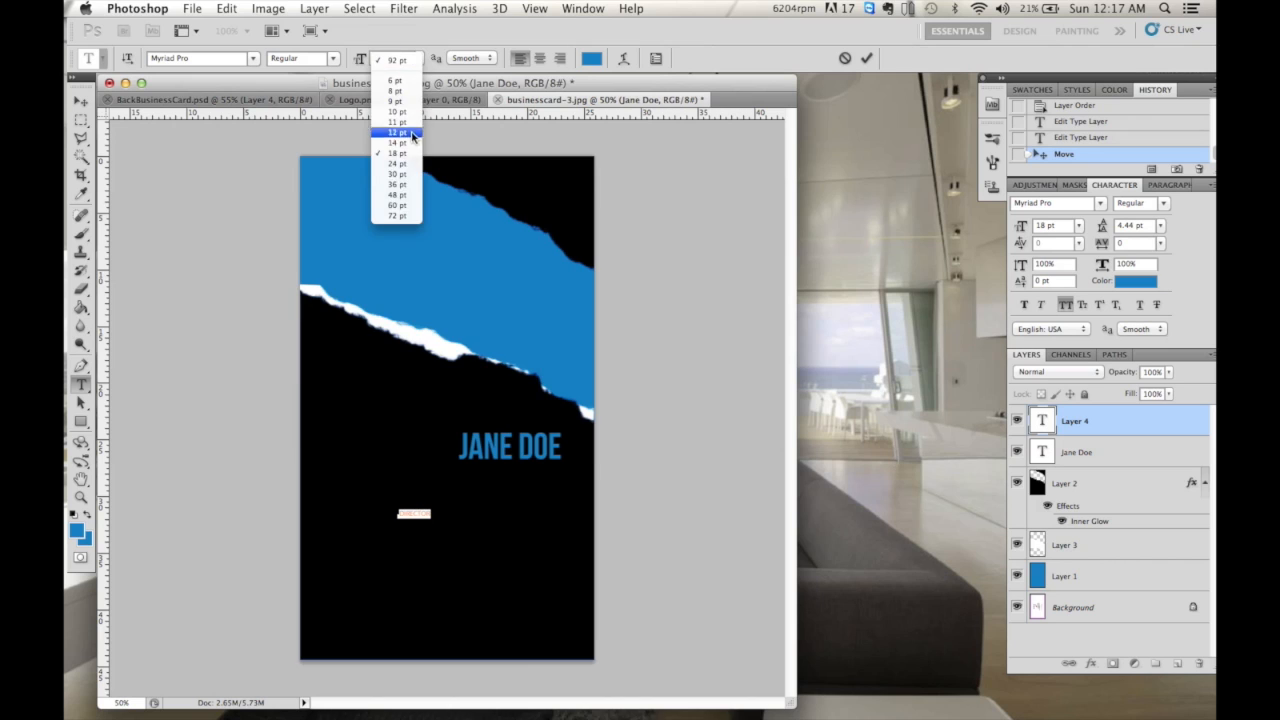
left_click(402, 187)
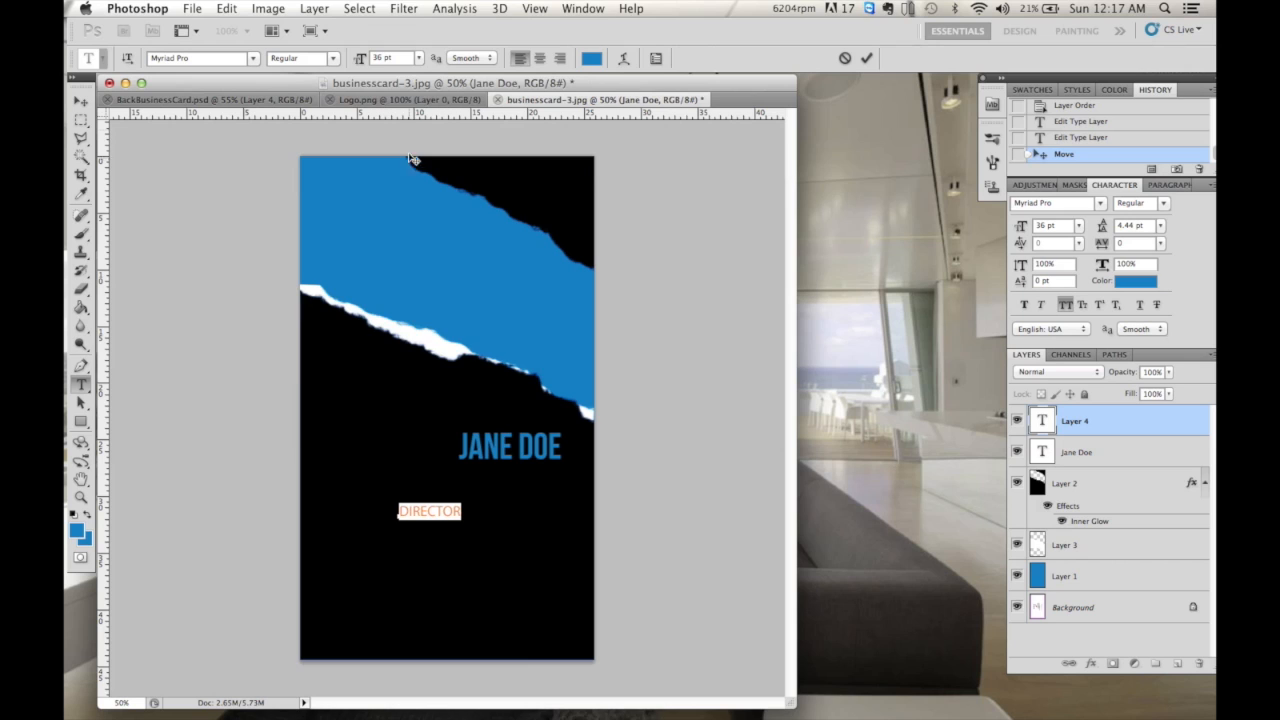
left_click(419, 58)
left_click(406, 203)
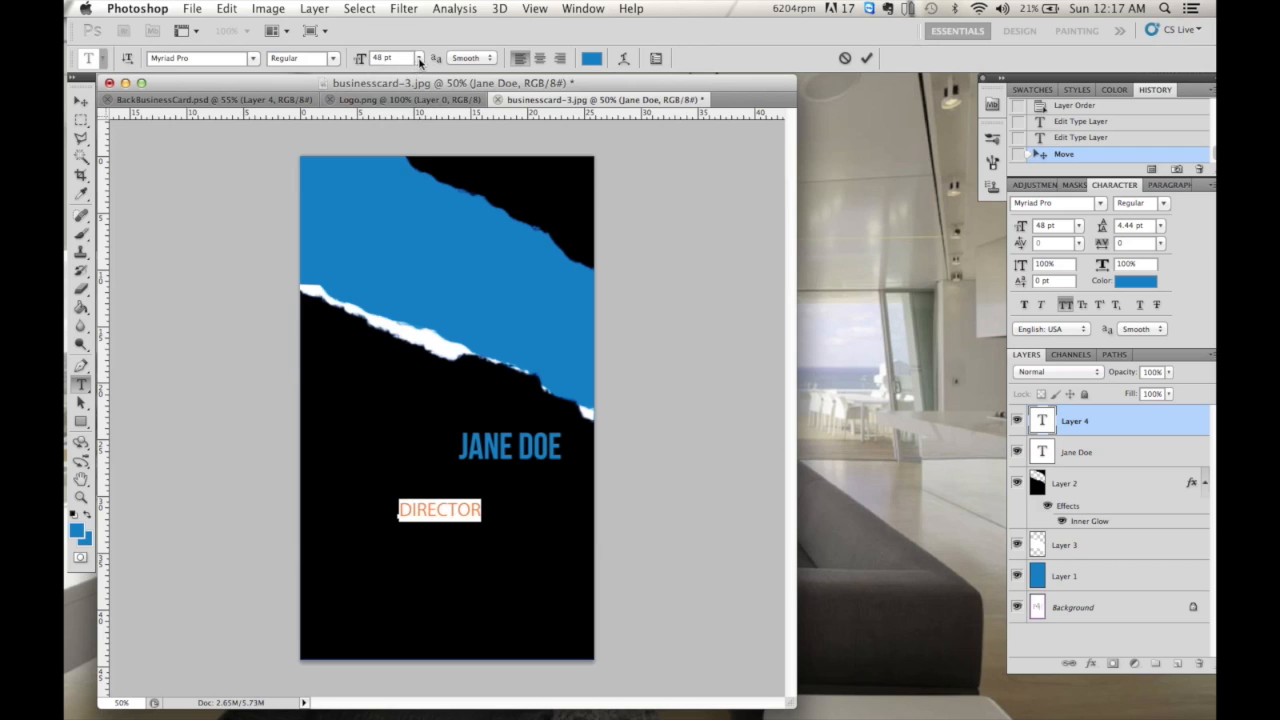
left_click(419, 58)
left_click(396, 188)
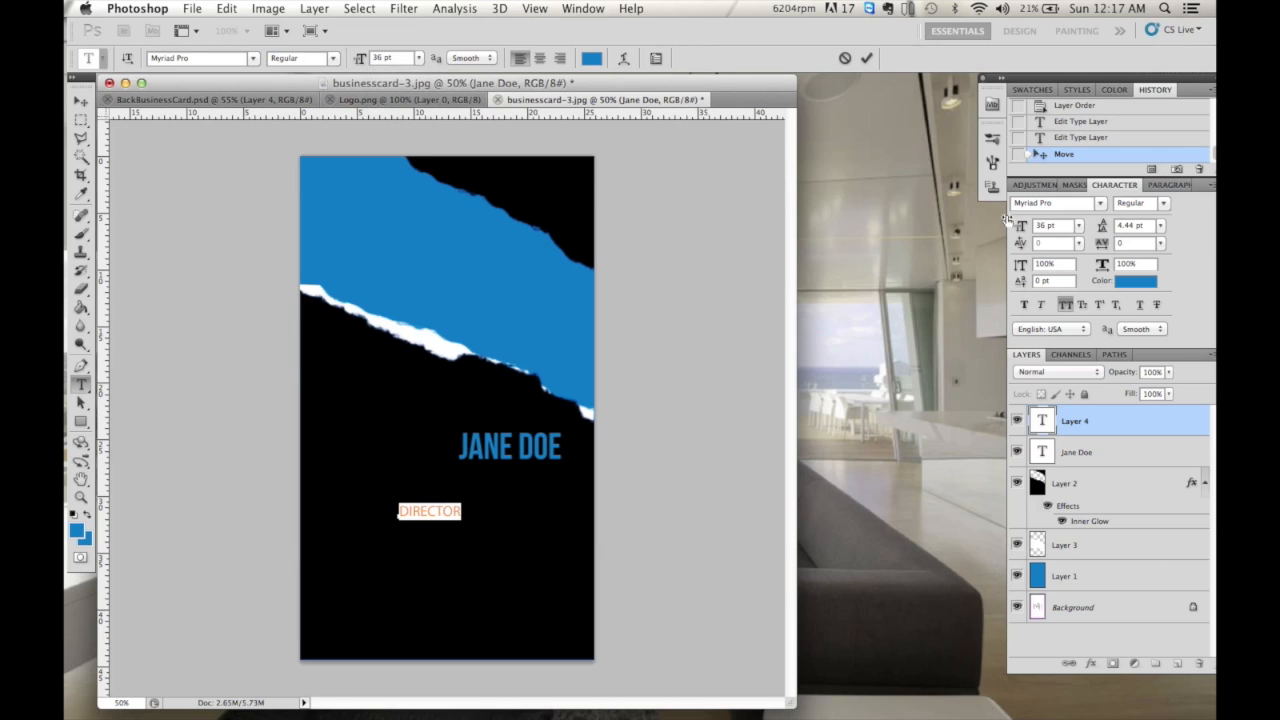
left_click(81, 101)
left_click_drag(416, 511, 474, 477)
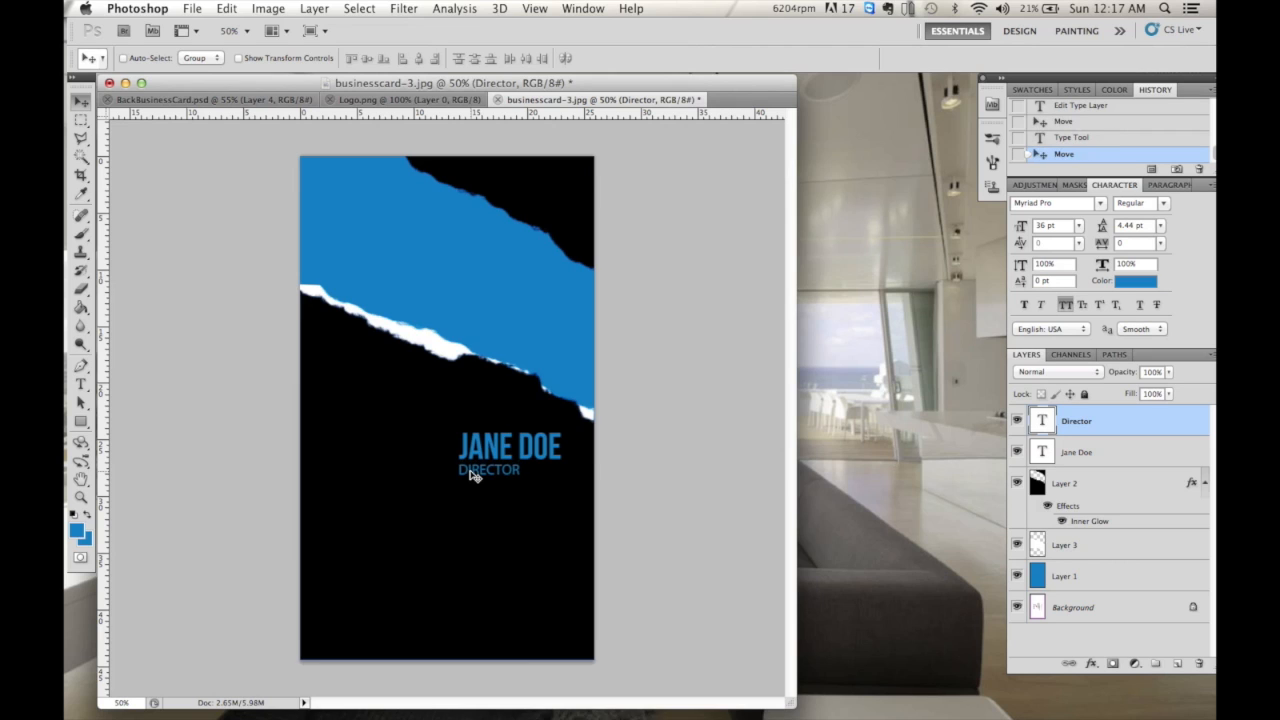
- Make the DIRECTOR text white and Faux Bold
left_click(81, 384)
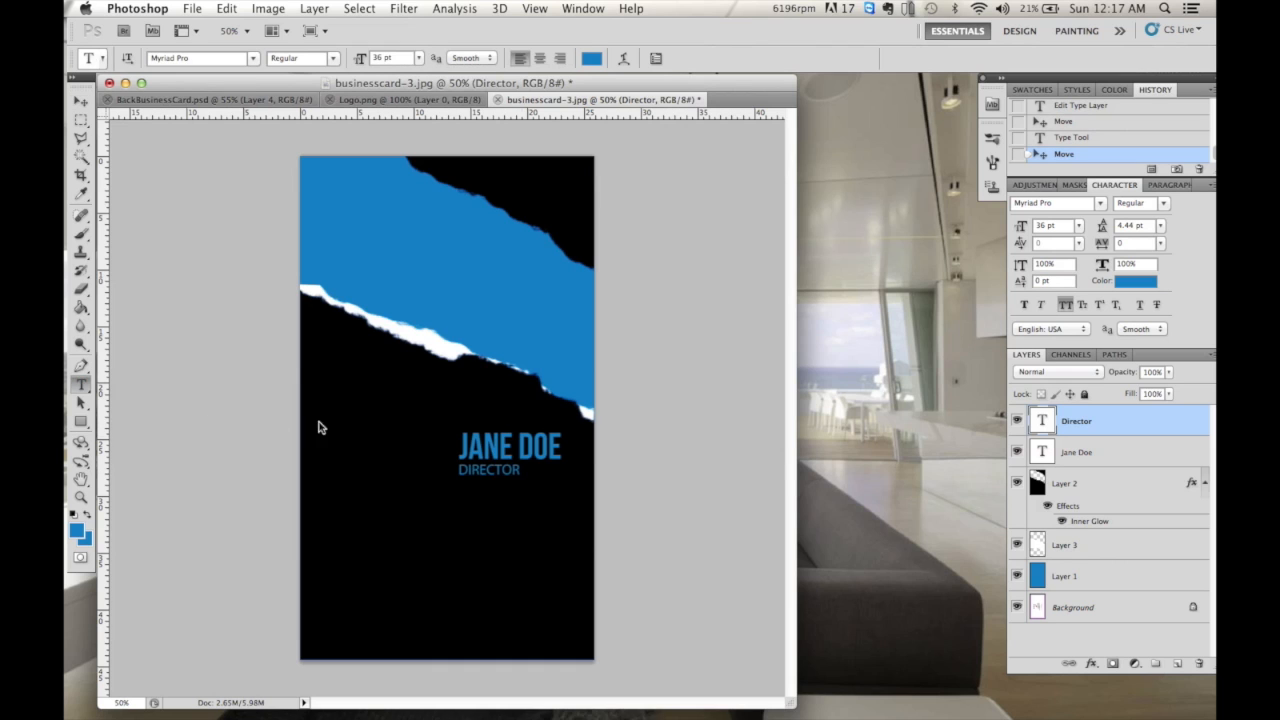
left_click_drag(524, 470, 461, 481)
left_click(77, 530)
left_click_drag(834, 249, 786, 177)
left_click(1157, 157)
left_click(866, 58)
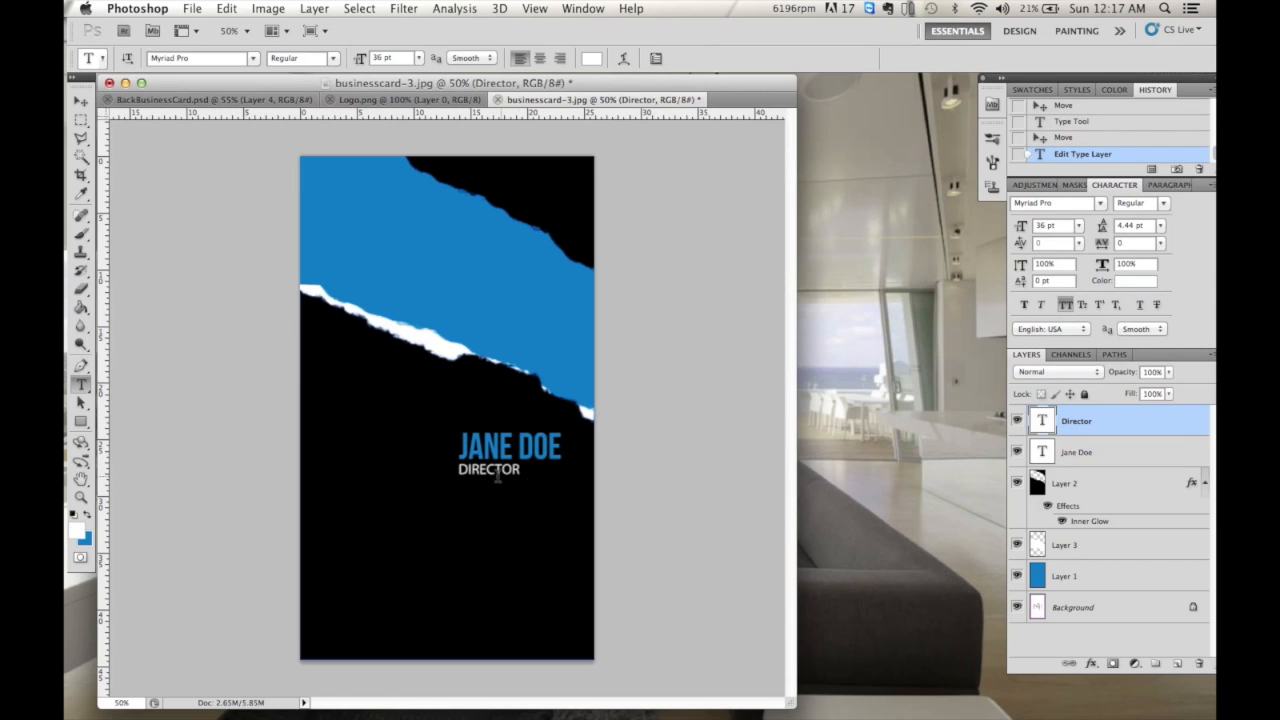
double_click(508, 469)
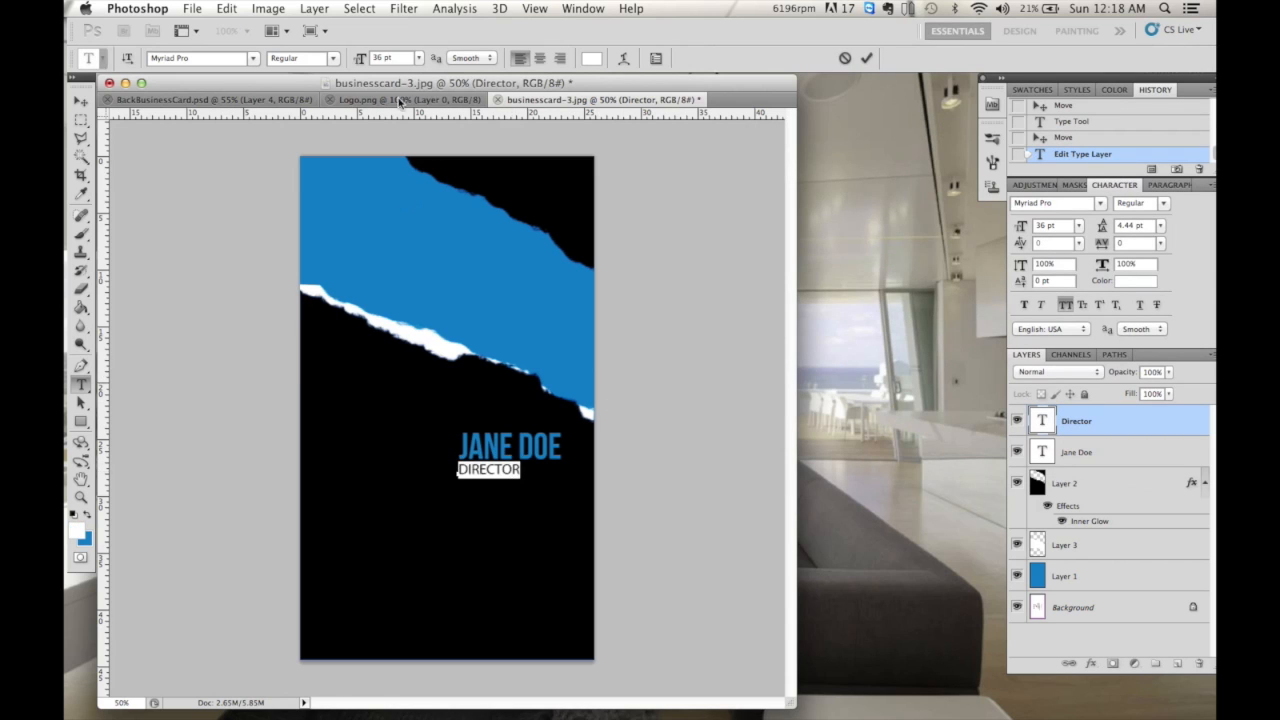
left_click(1024, 304)
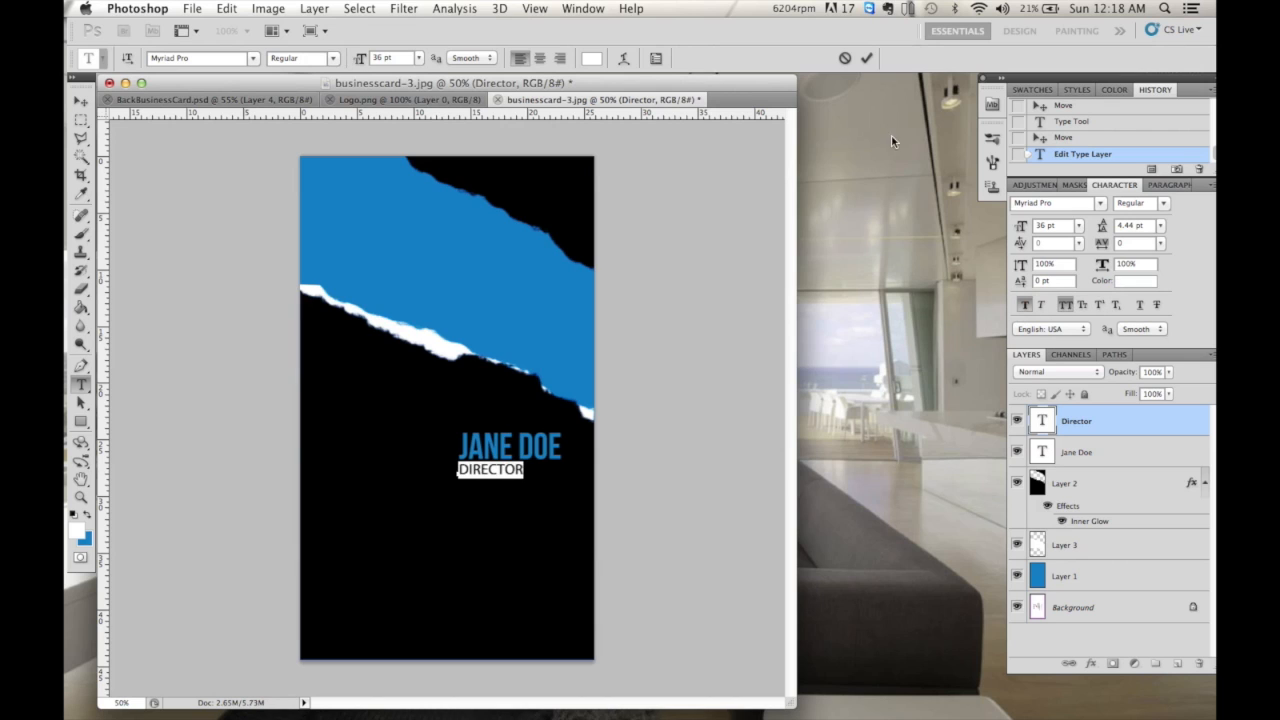
left_click(866, 58)
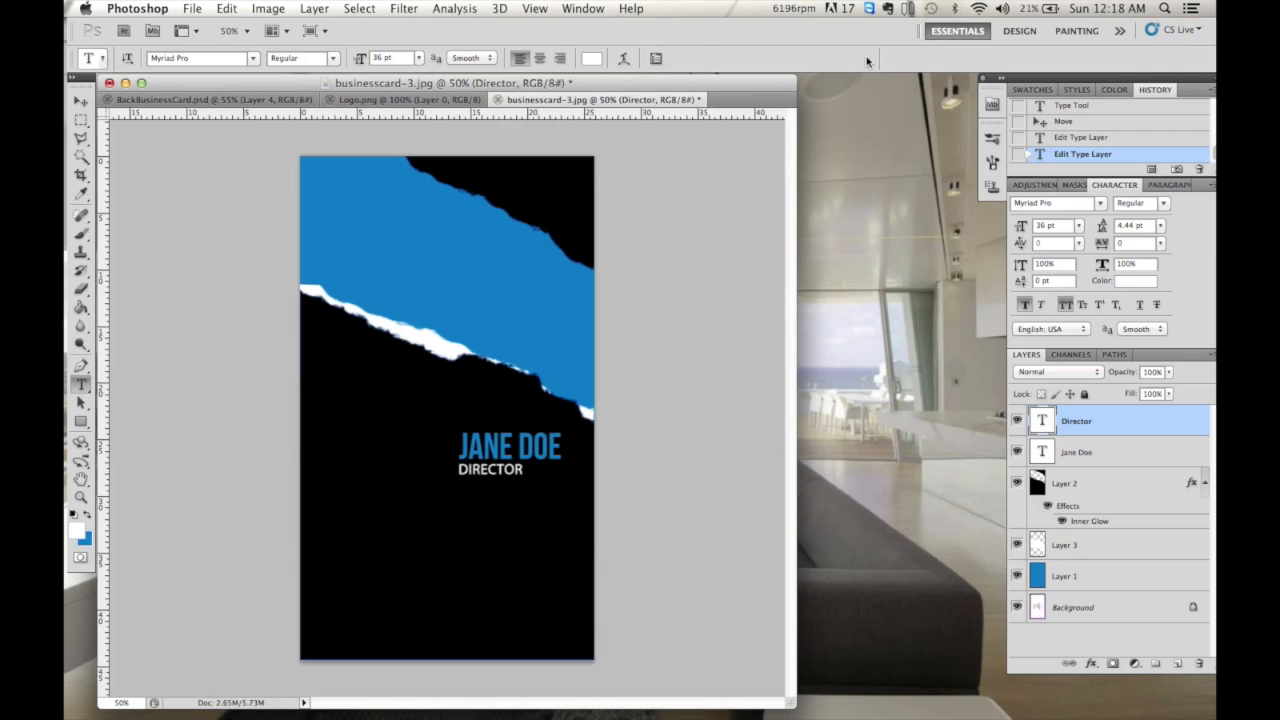
left_click(385, 532)
- Finish typing the contact phone number and set the line spacing to Auto
key("BackSpace")
key("BackSpace")
key("BackSpace")
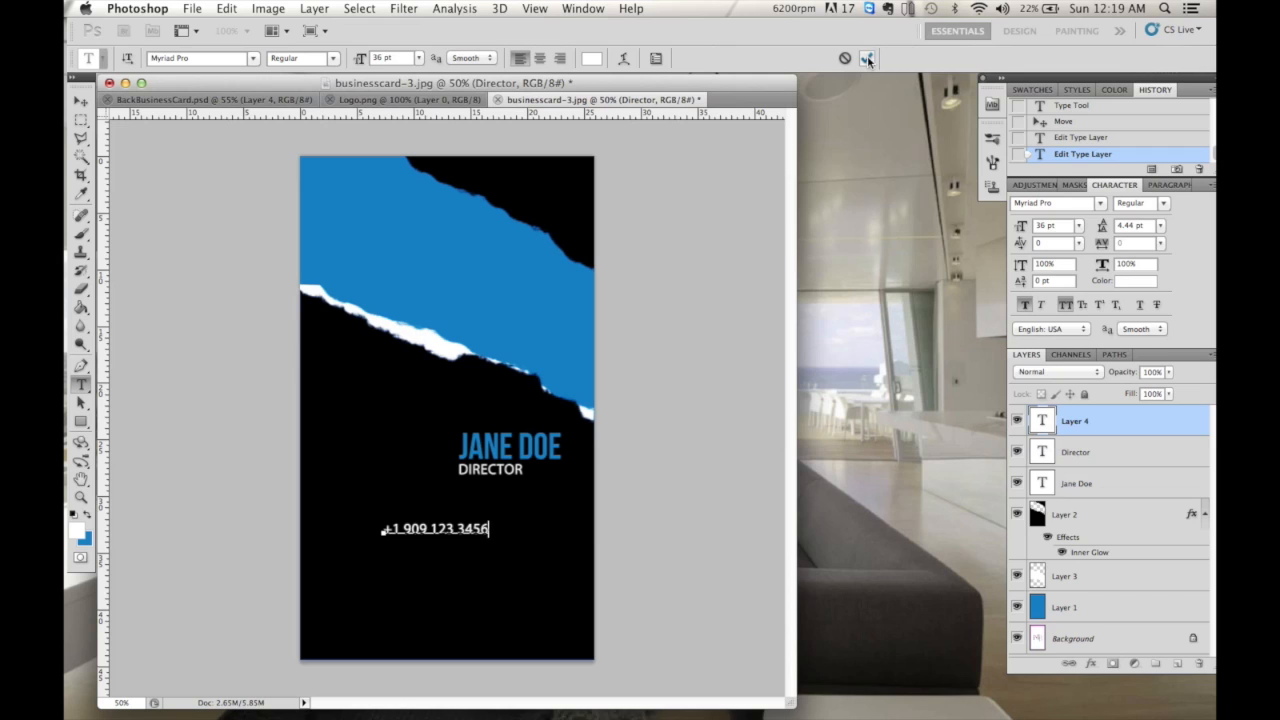
left_click(866, 58)
left_click(566, 518)
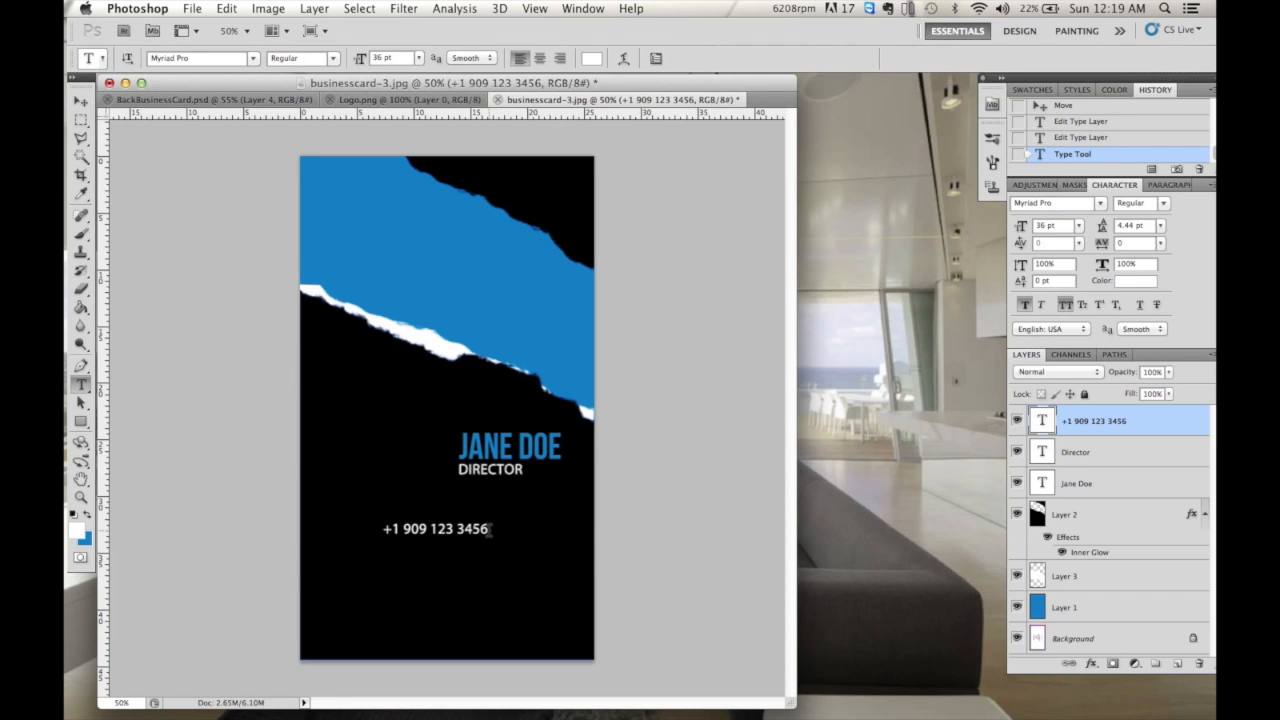
key("shift+Right")
key("shift+Right")
key("shift+Right")
key("shift+Right")
key("shift+Right")
key("shift+Right")
key("shift+Right")
key("shift+Right")
key("shift+Right")
key("shift+Right")
key("shift+Right")
key("shift+Right")
key("shift+Right")
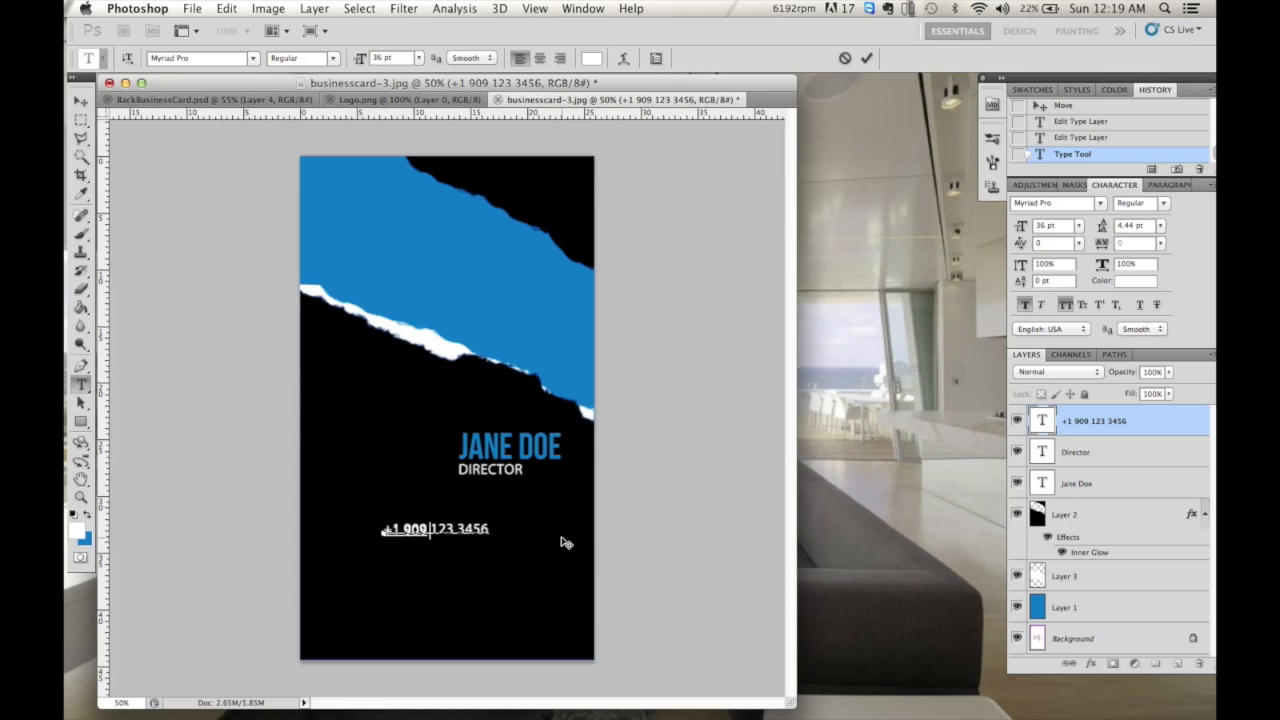
key("alt+Down")
key("super+Return")
left_click(1160, 225)
left_click(1135, 230)
- Add the company e-mail address on a new line below the phone numbers
left_click(484, 548)
key("Return")
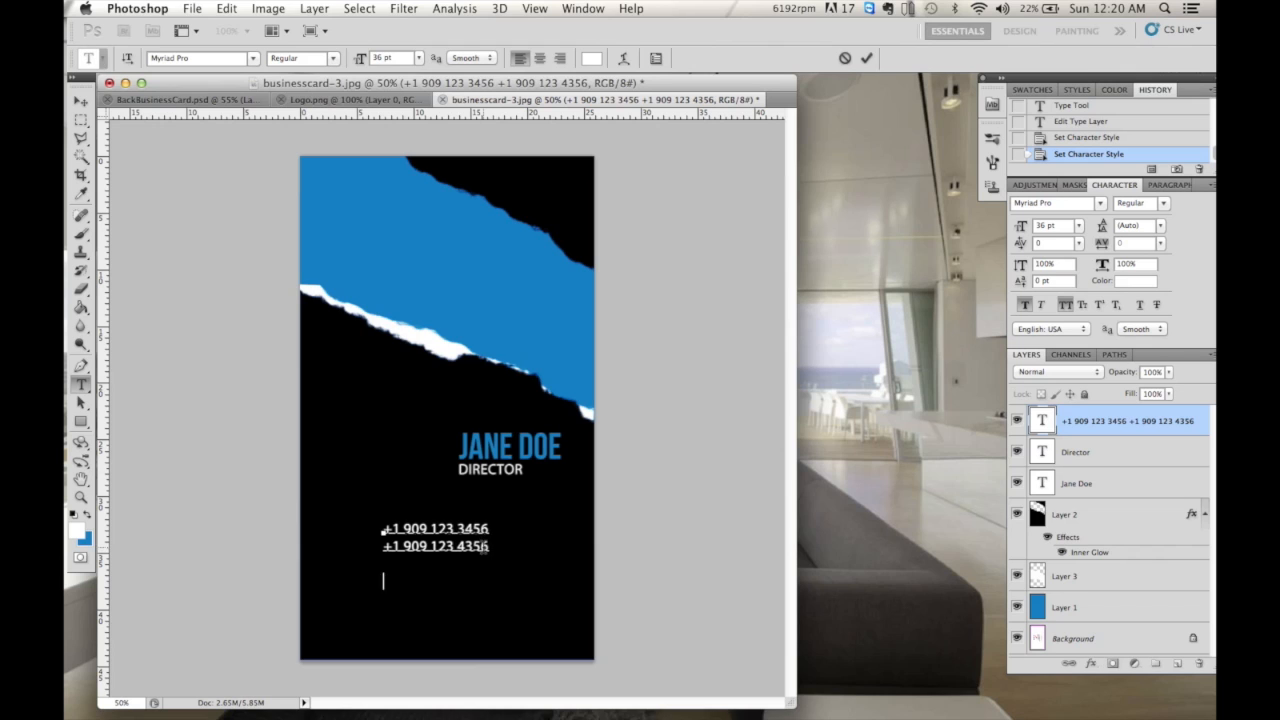
type("MEDIA")
key("BackSpace")
key("BackSpace")
key("BackSpace")
key("BackSpace")
key("BackSpace")
- Switch the e-mail line to lowercase by turning off All Caps, then commit the text
triple_click(443, 590)
left_click_drag(372, 585, 600, 585)
left_click(1065, 304)
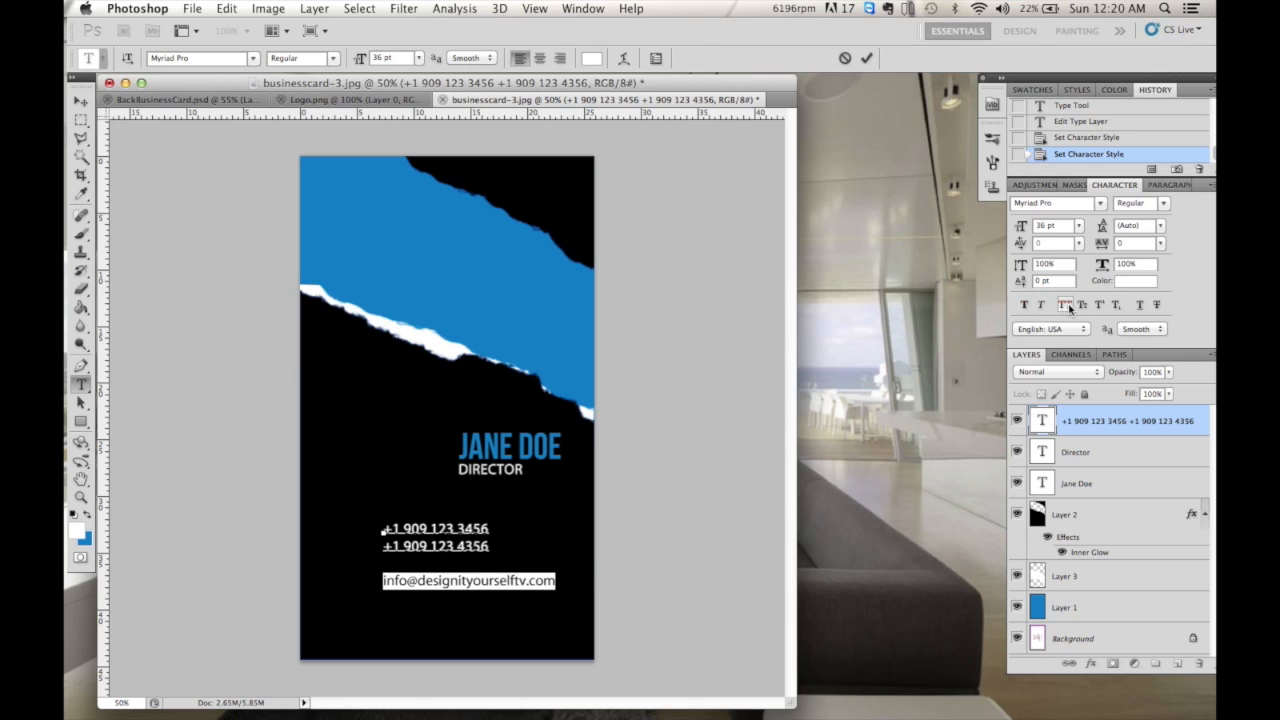
left_click(1065, 305)
left_click(1065, 305)
left_click(583, 8)
key("Escape")
left_click(866, 58)
left_click(555, 580)
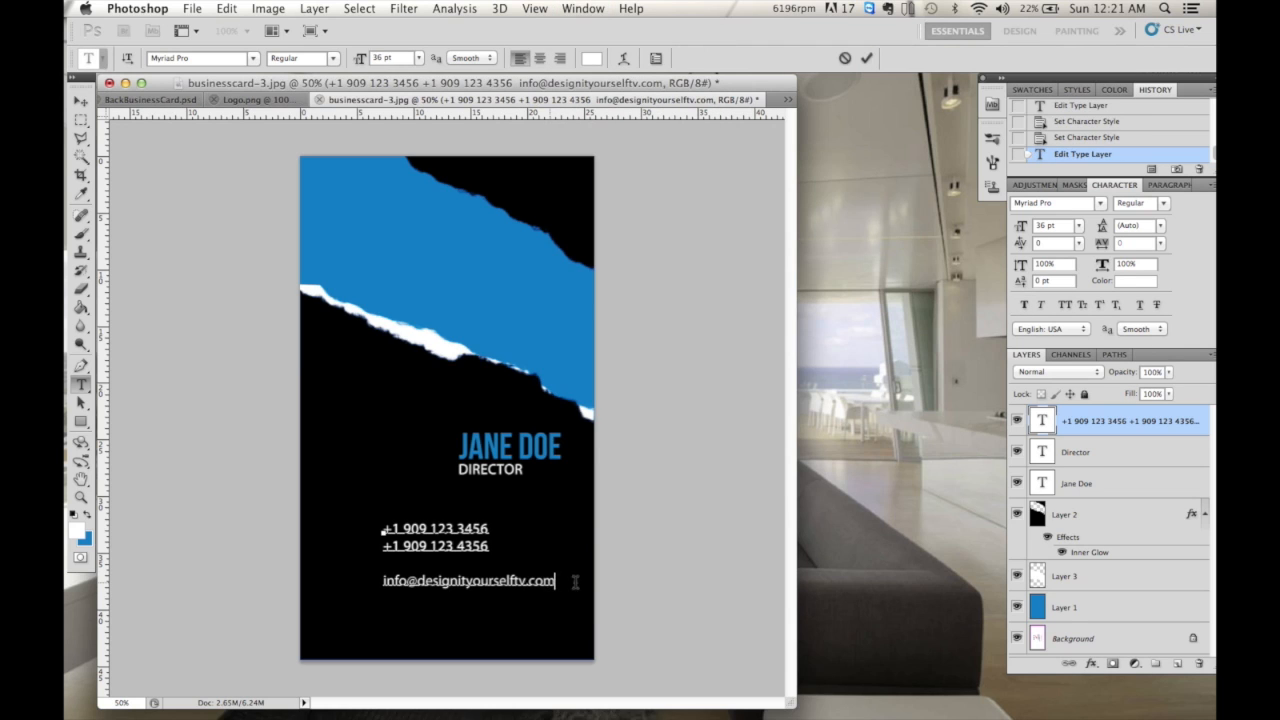
key("Return")
type("www.design")
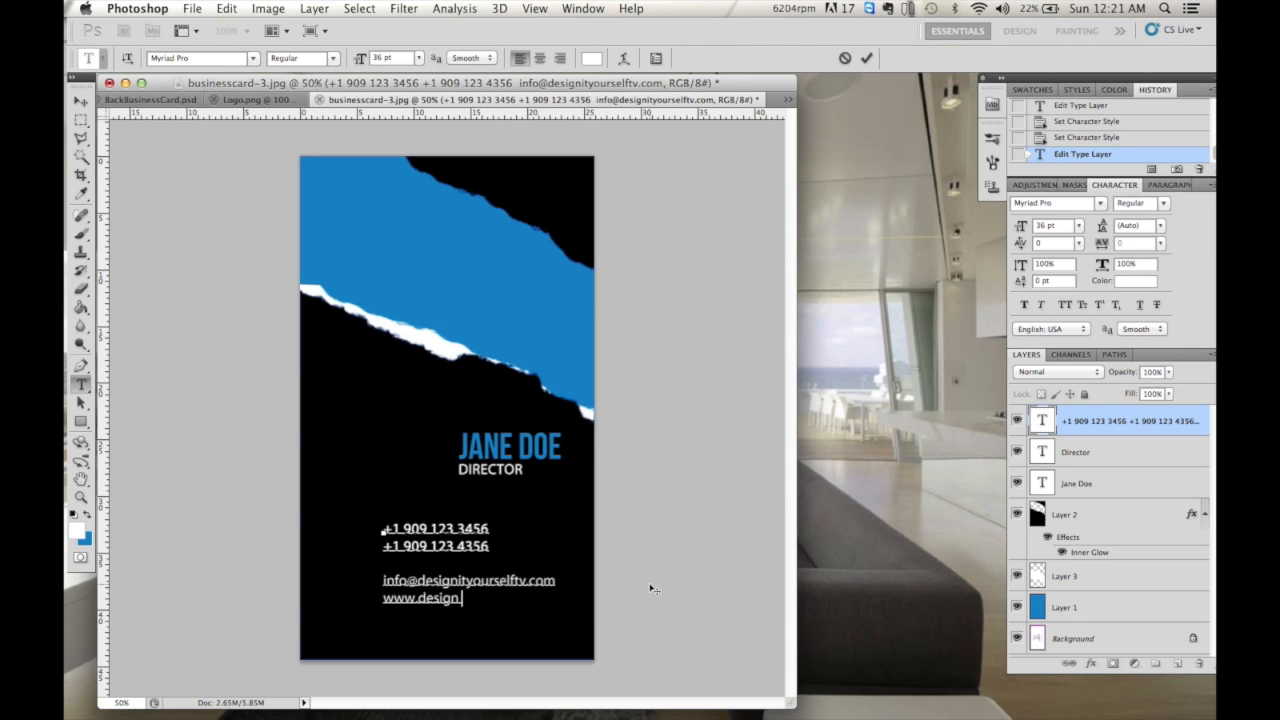
type("ityourself.com")
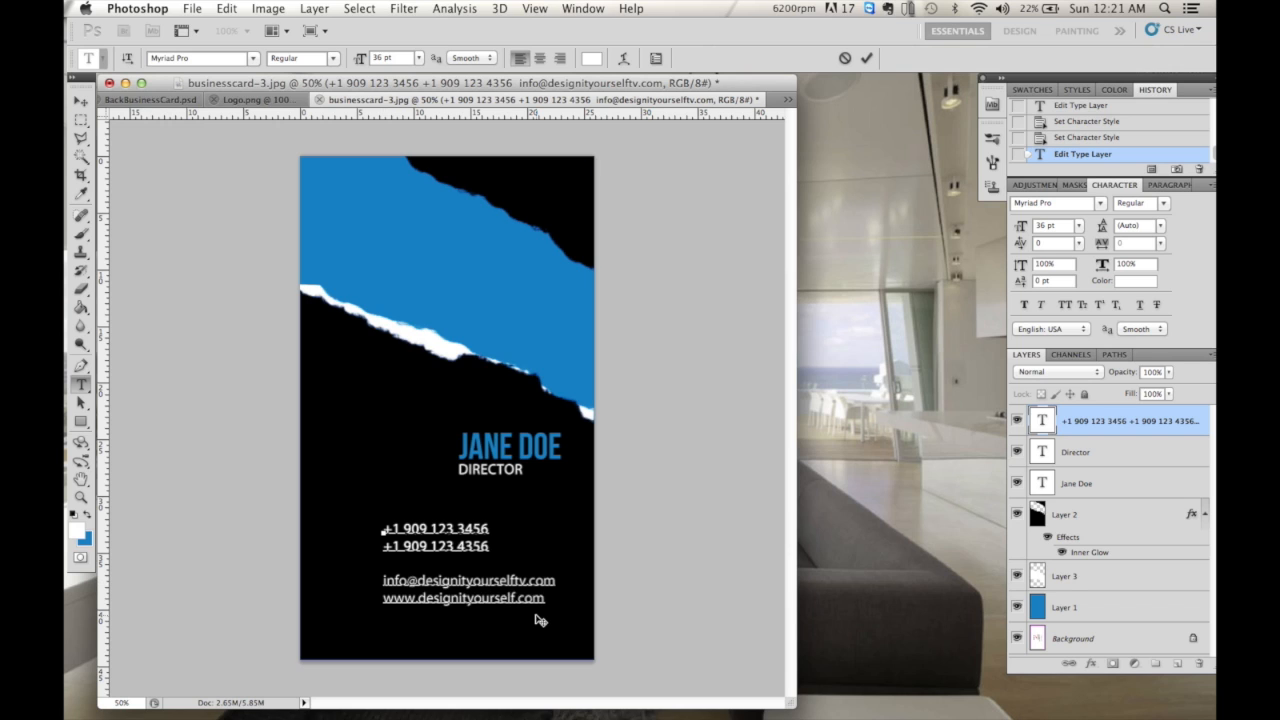
key("Return")
key("Return")
key("Up")
key("Up")
type("1234 Somewhere Avenue")
key("Return")
type("Some City, CA 91")
- Right-align the whole contact block at 30 pt and move it just under JANE DOE
key("super+a")
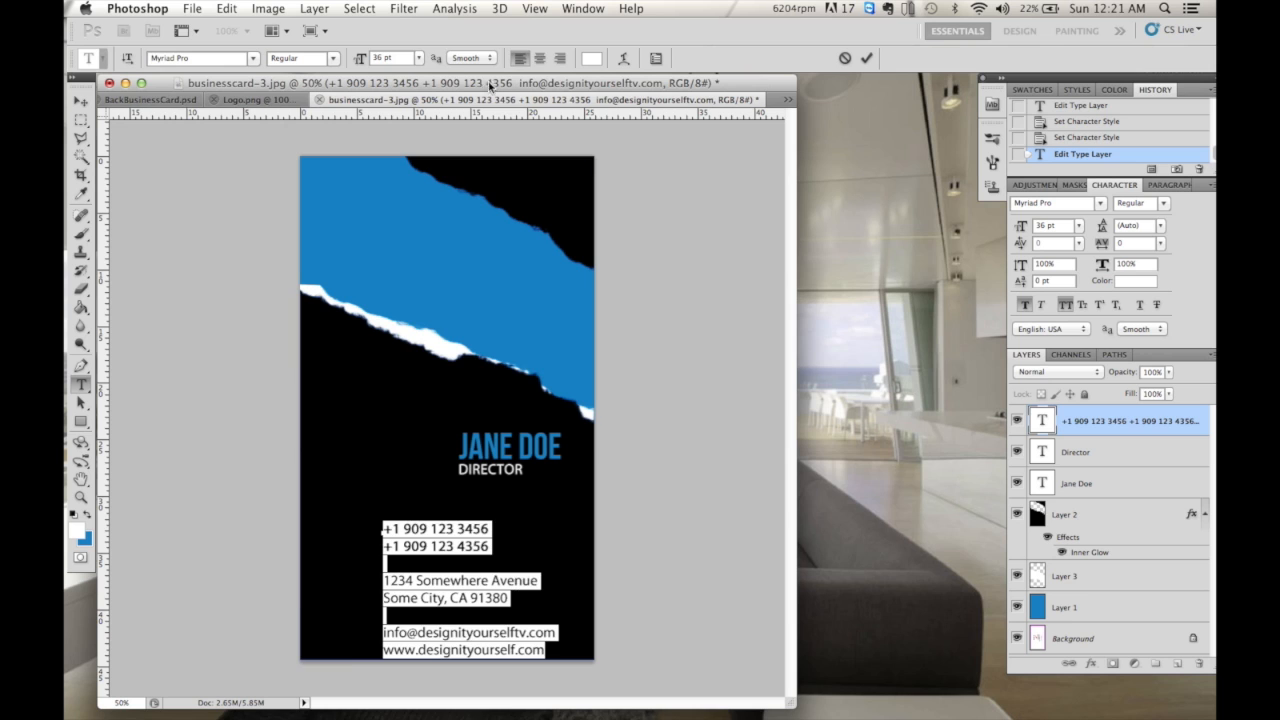
left_click(560, 58)
left_click(400, 57)
left_click(399, 164)
left_click(419, 58)
left_click(397, 174)
left_click(866, 58)
left_click(81, 102)
left_click_drag(375, 581, 555, 577)
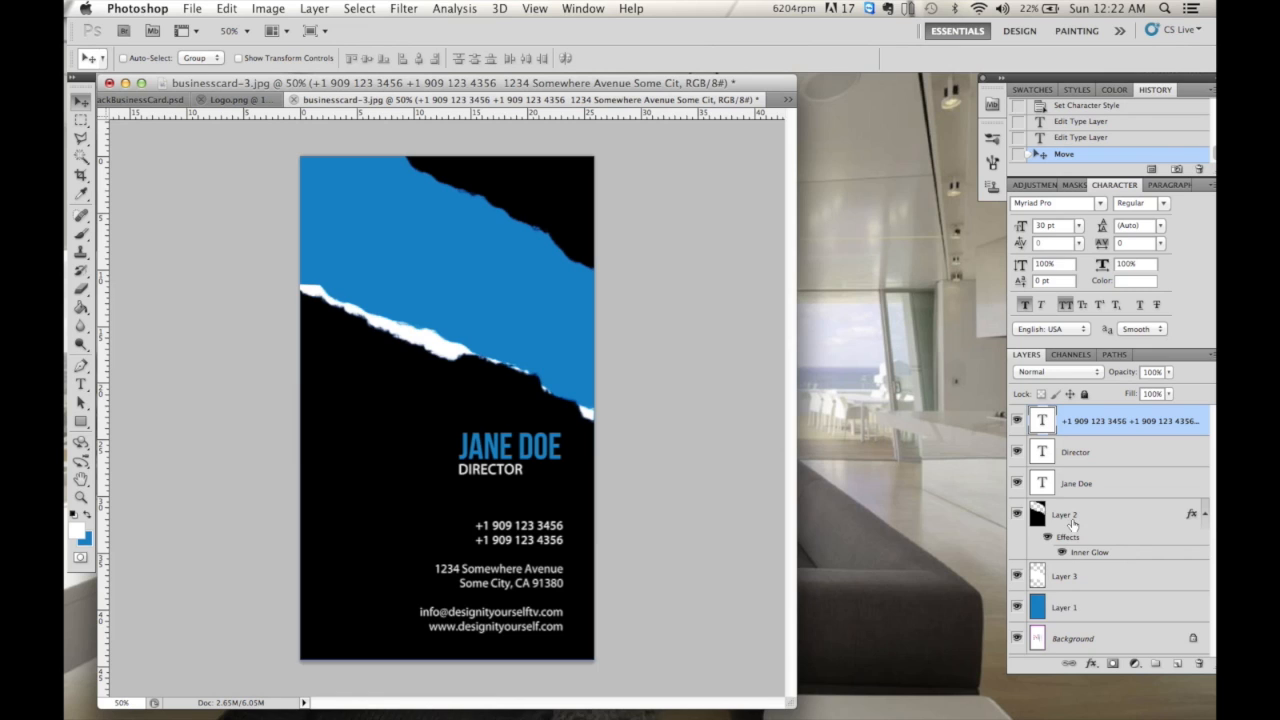
- Convert the locked Background layer into an ordinary Layer 0
left_click(1071, 641)
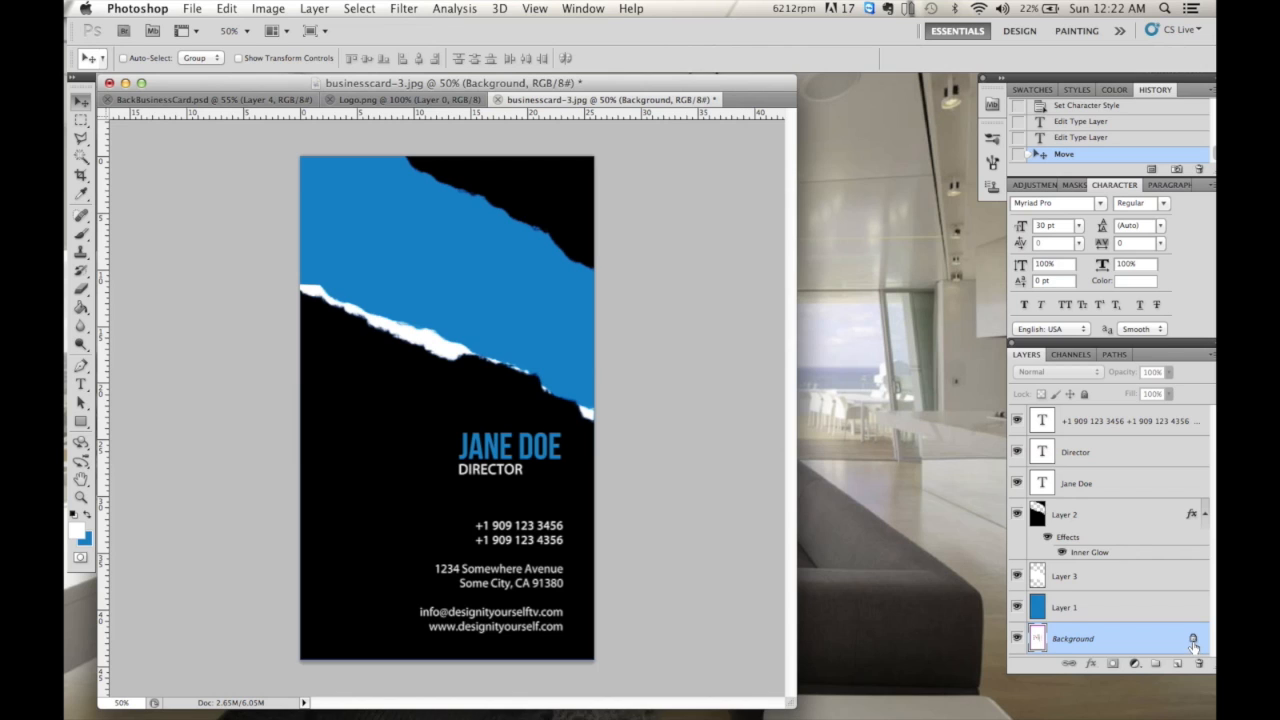
double_click(1141, 644)
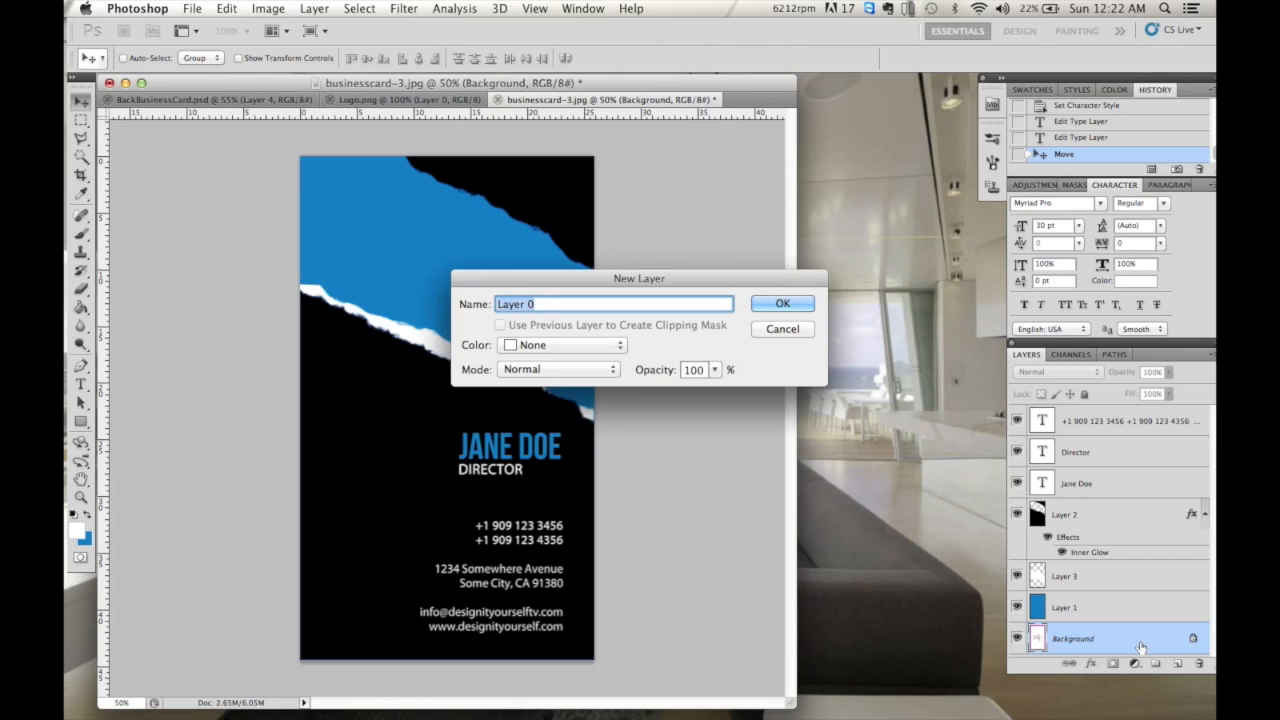
left_click(806, 304)
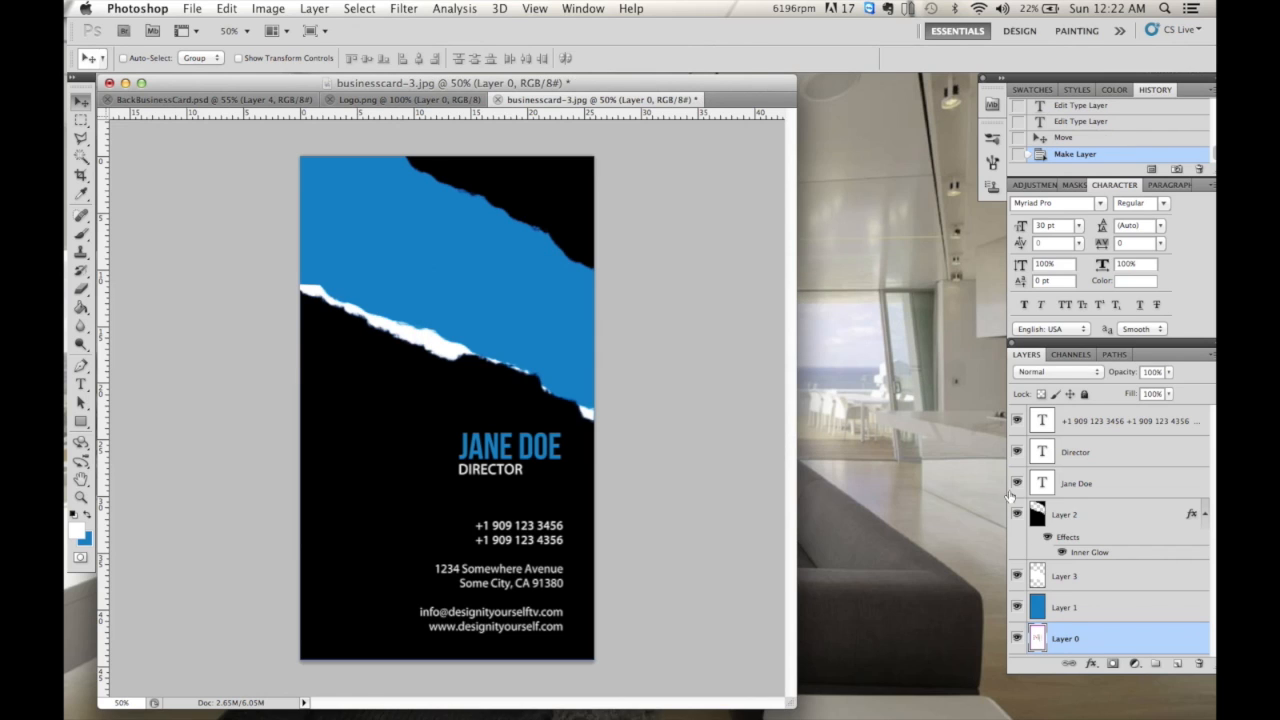
- Raise Layer 0 above the card, briefly lower its opacity to check alignment, then restore 100%
left_click_drag(1088, 637, 1090, 414)
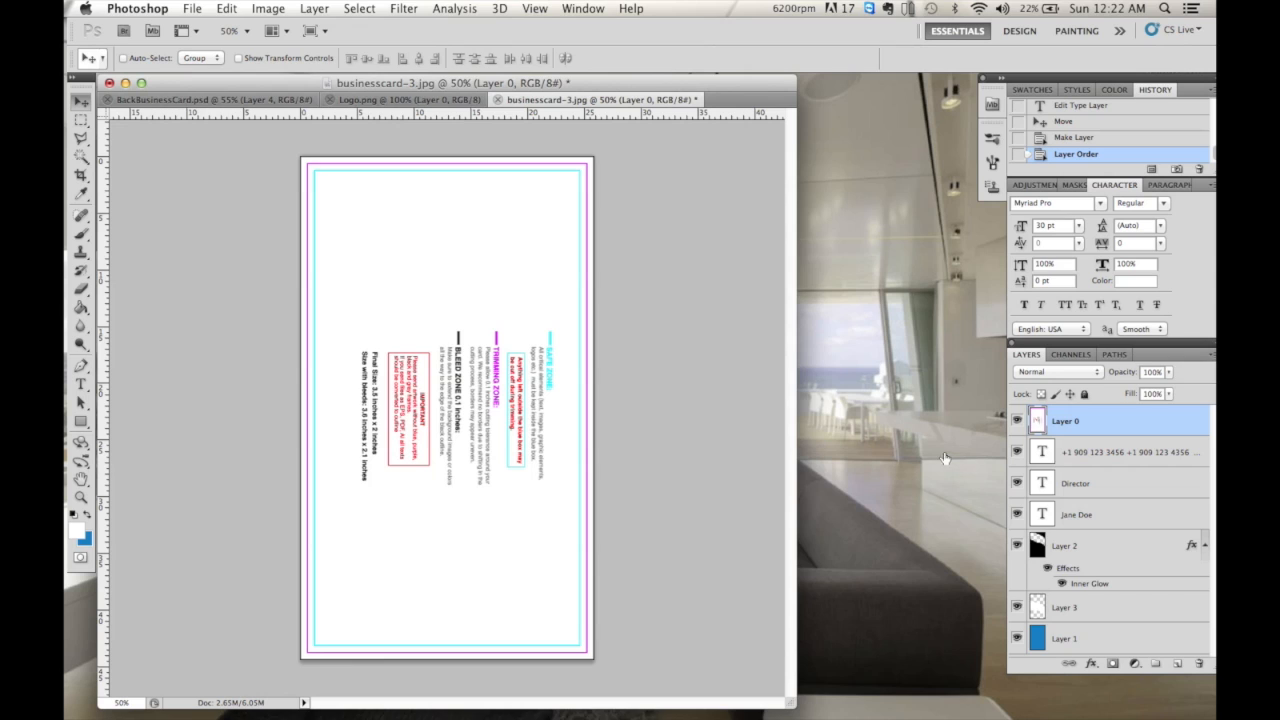
left_click(1170, 374)
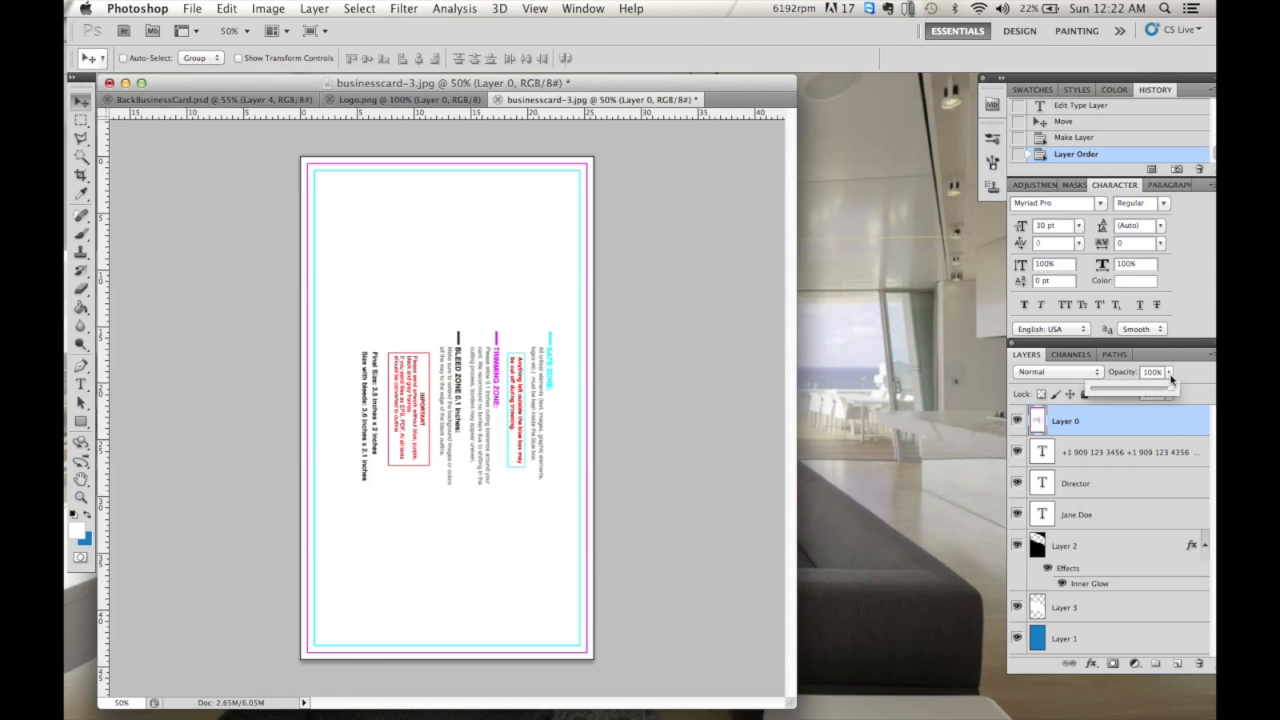
left_click_drag(1170, 388, 1153, 391)
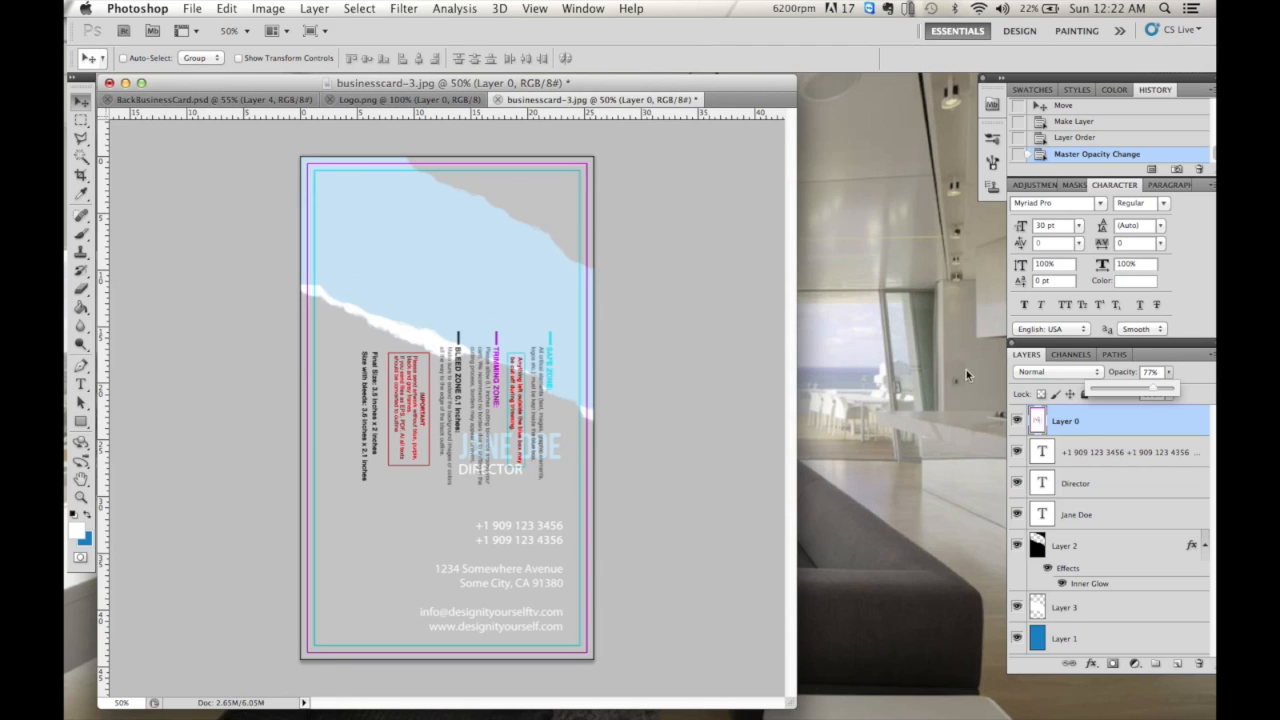
left_click_drag(1153, 388, 1120, 651)
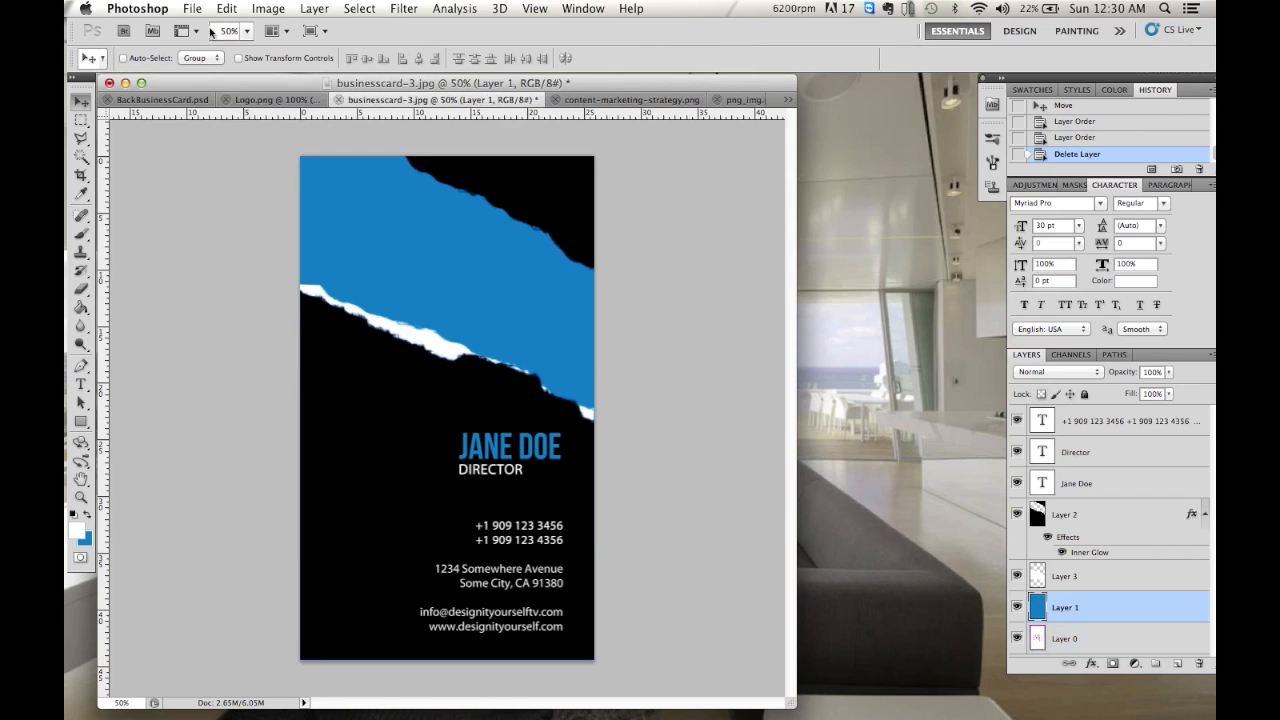
- Open the Logo.png file
left_click(192, 9)
left_click(211, 43)
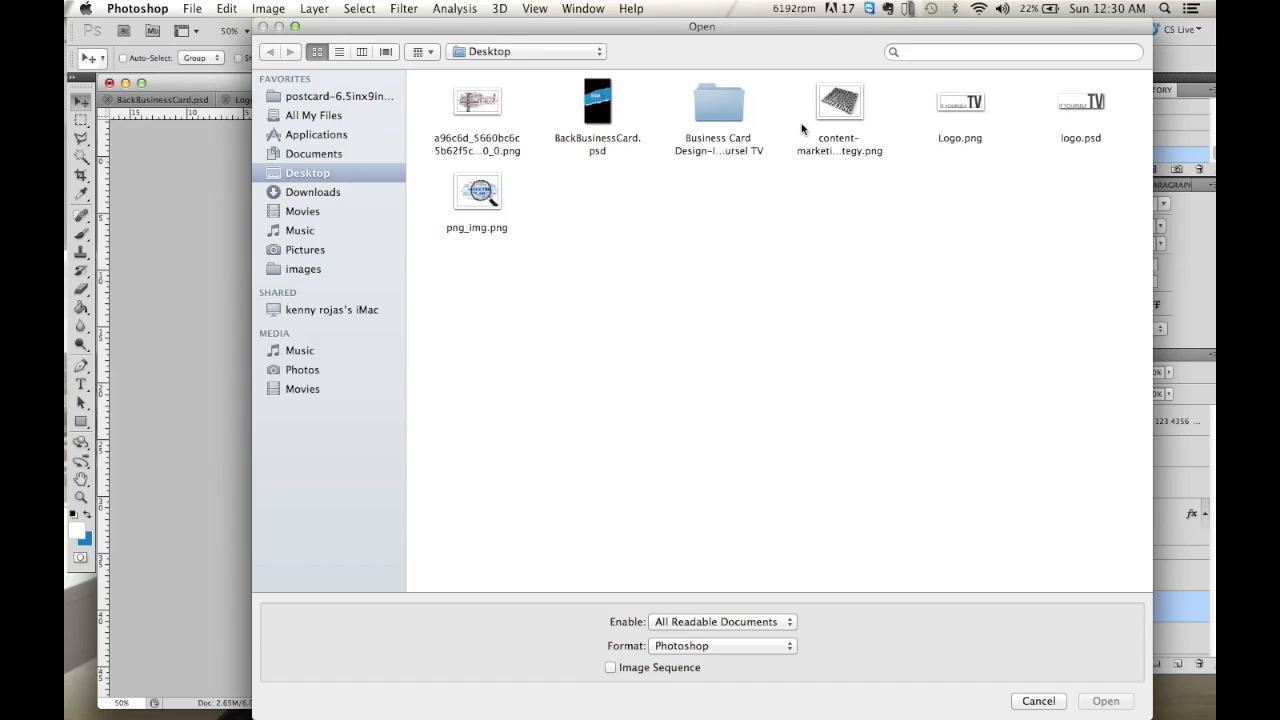
left_click(1068, 105)
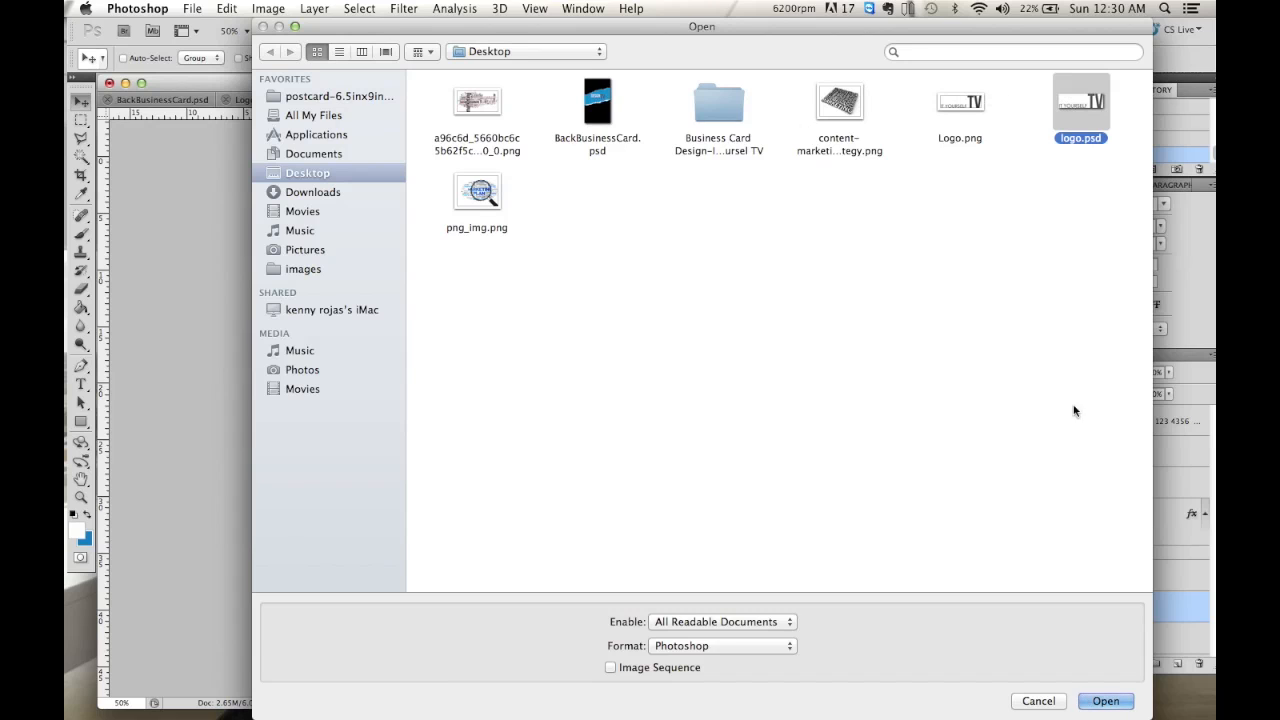
left_click(980, 110)
left_click(1108, 701)
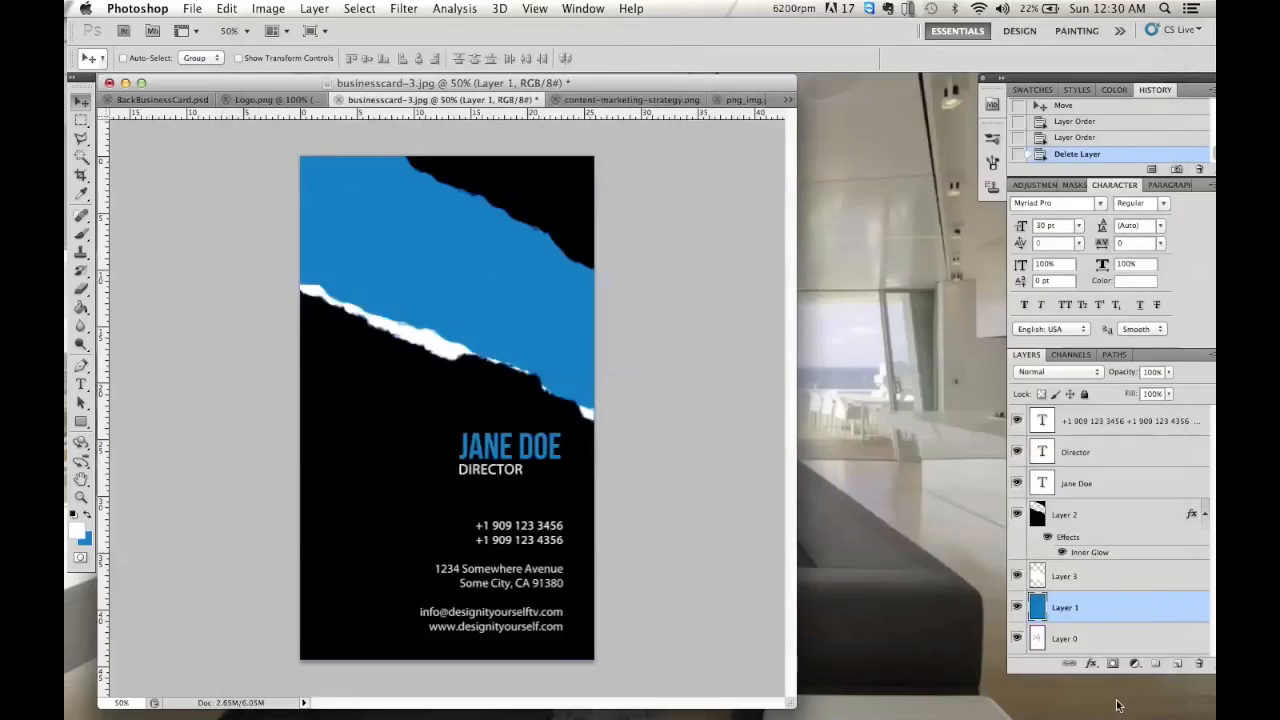
- Copy the entire logo and paste it into the business card document
key("ctrl+a")
key("ctrl+a")
key("ctrl+c")
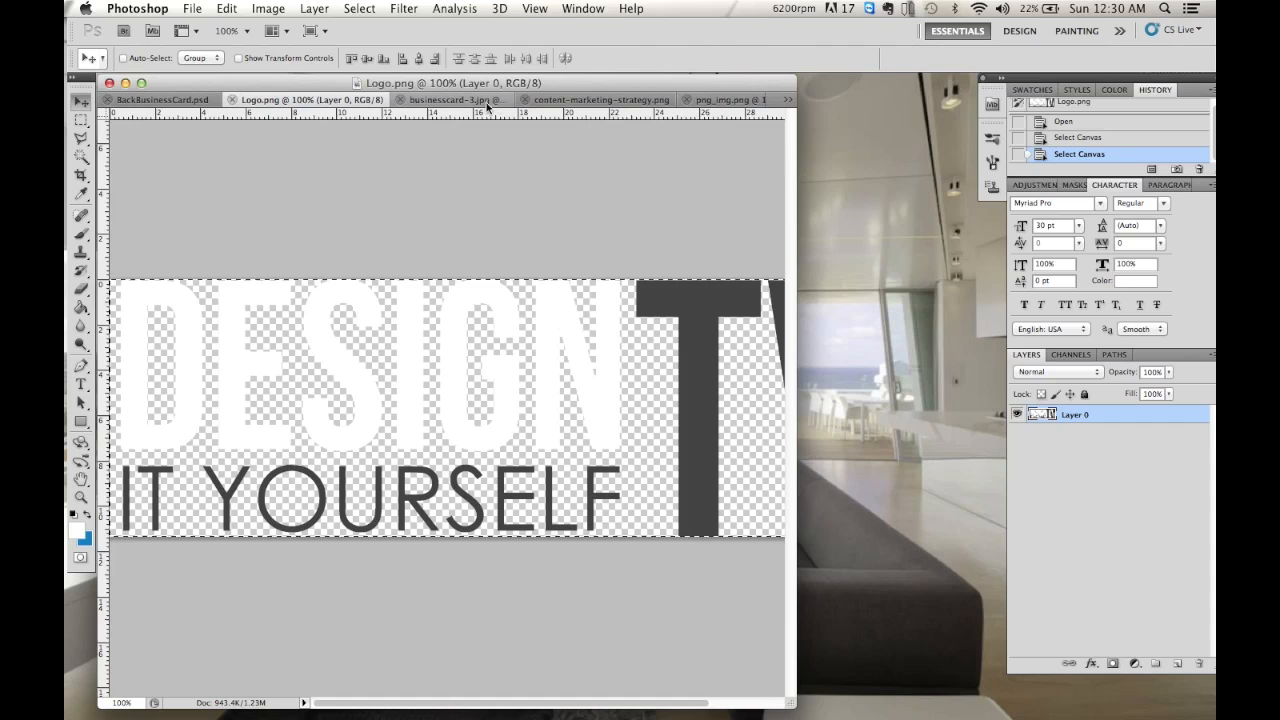
left_click(476, 104)
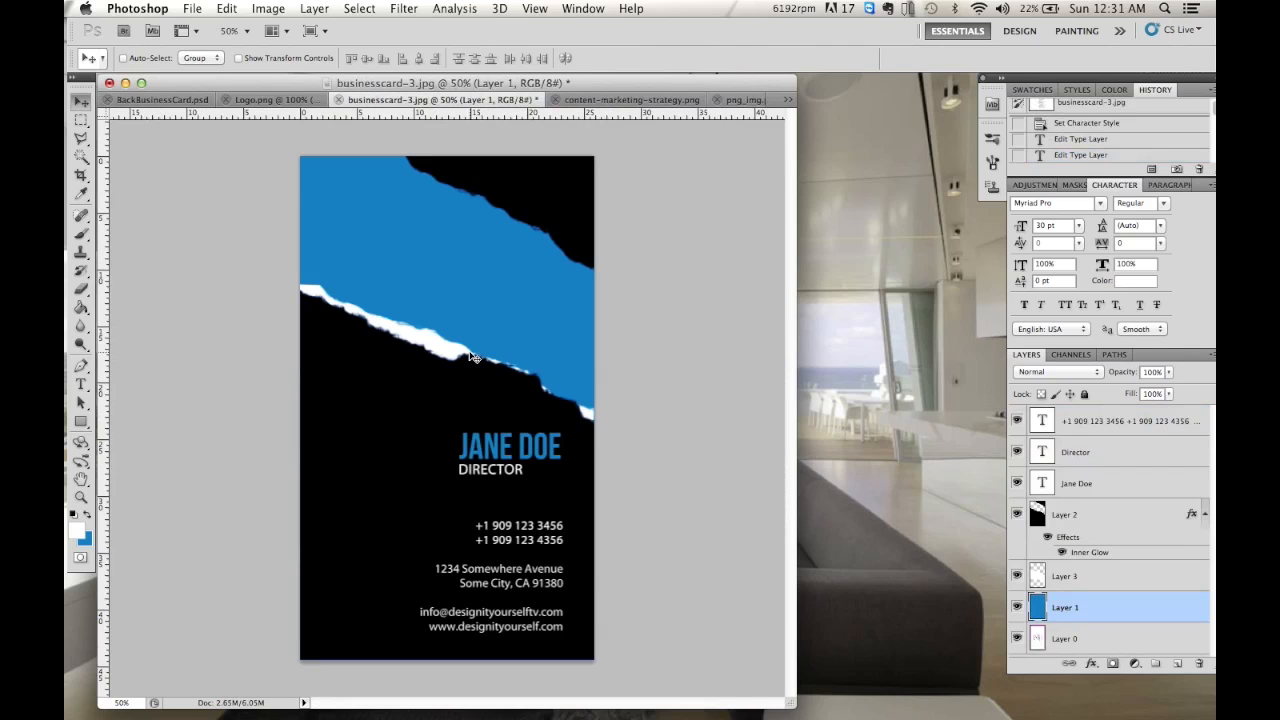
key("ctrl+v")
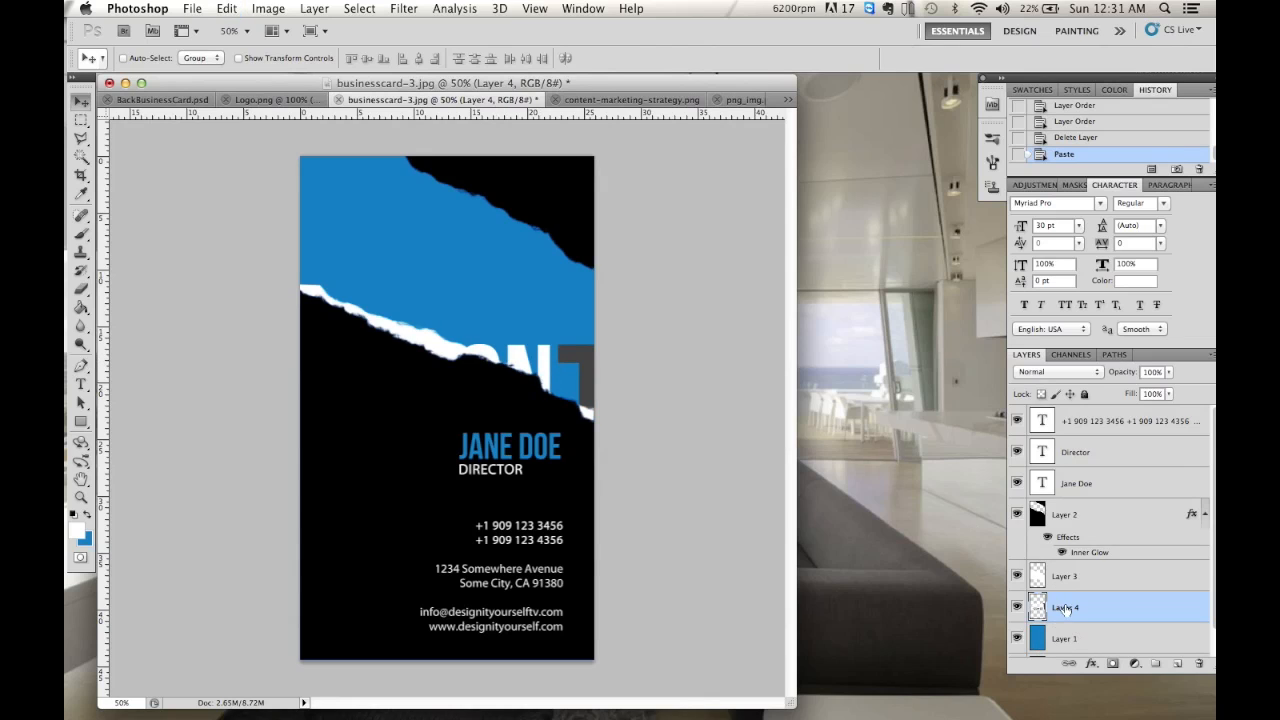
- Put the logo layer on top, move it into the blue band, and scale it to 60%
left_click_drag(1069, 612, 1076, 416)
left_click_drag(565, 376, 555, 268)
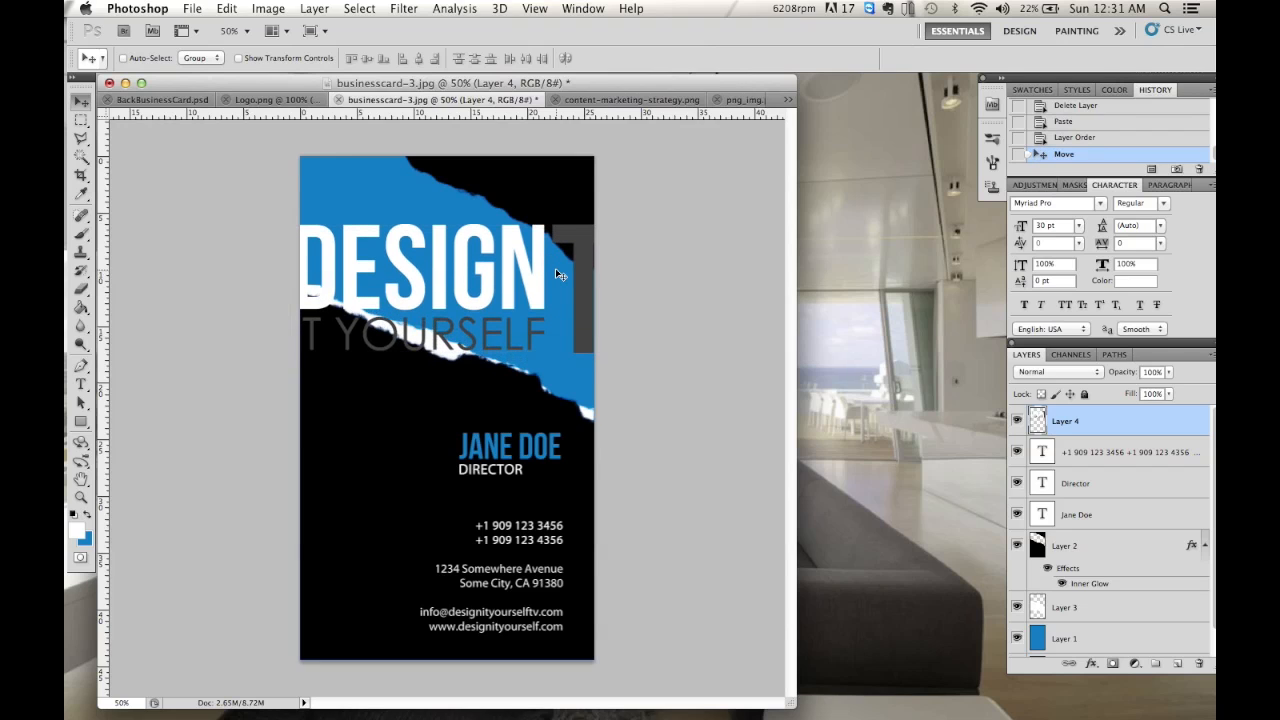
key("super+t")
left_click(308, 55)
type("60")
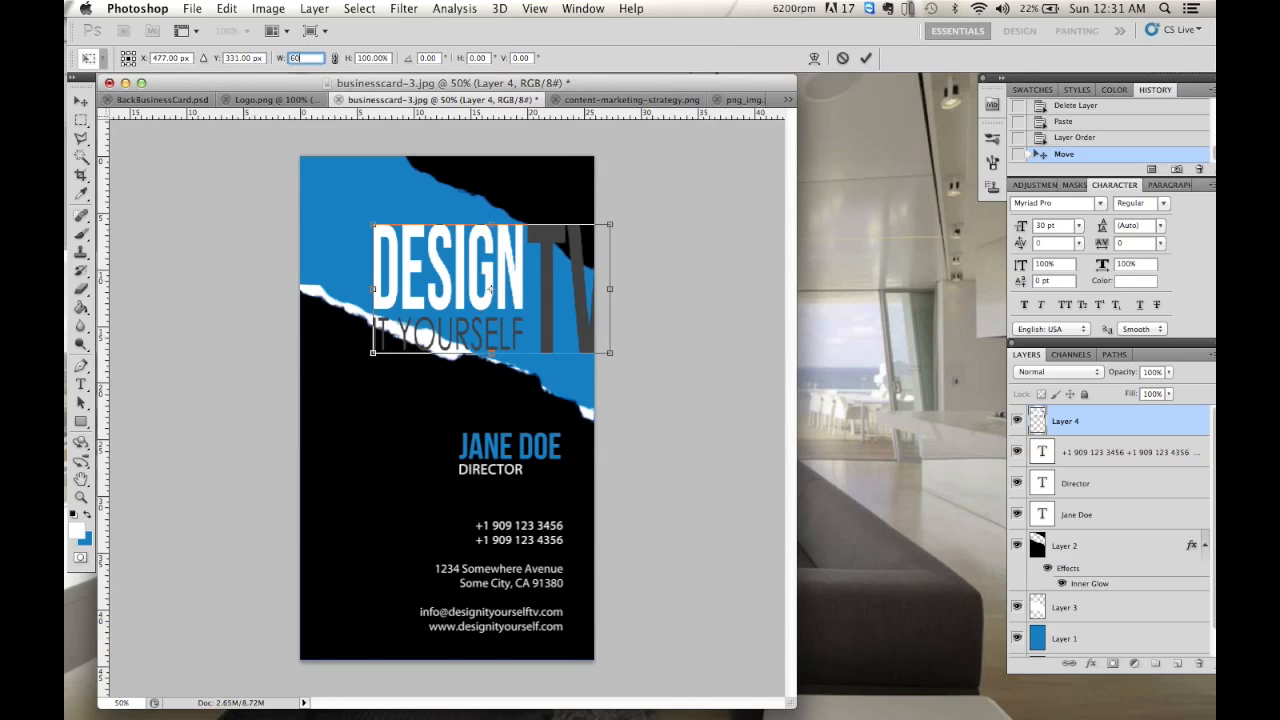
key("Tab")
type("60")
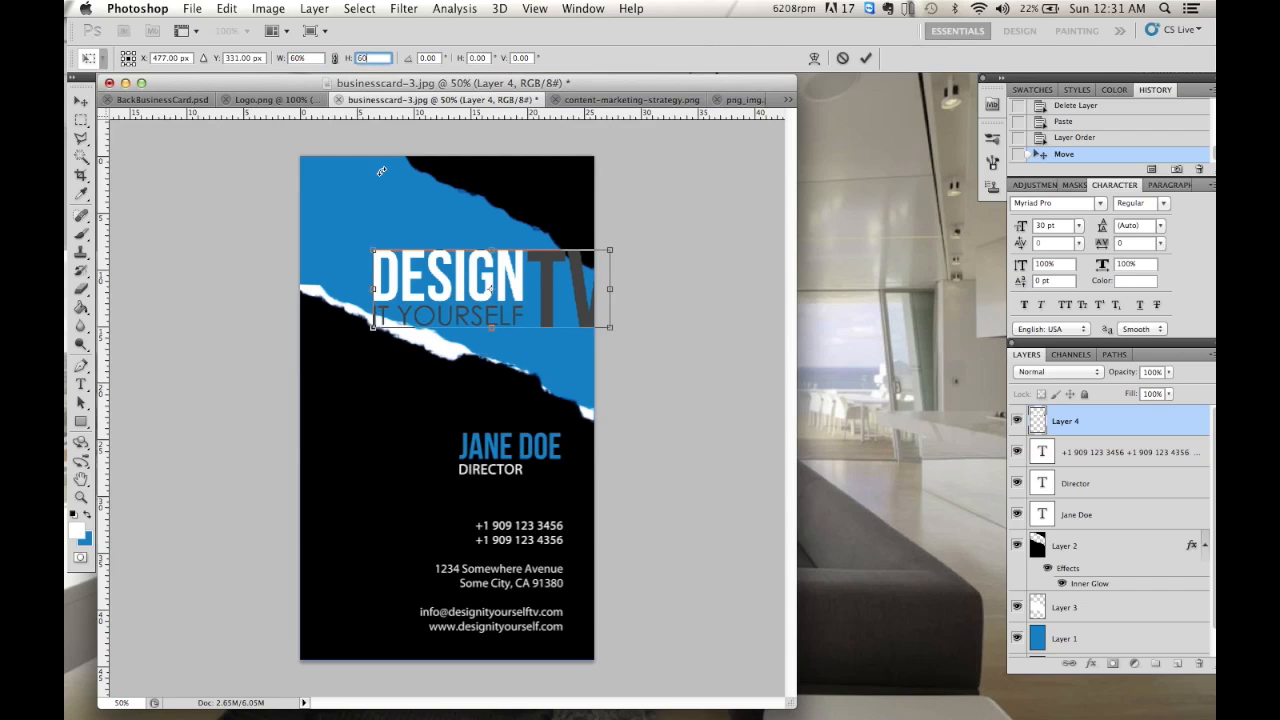
left_click_drag(438, 278, 398, 245)
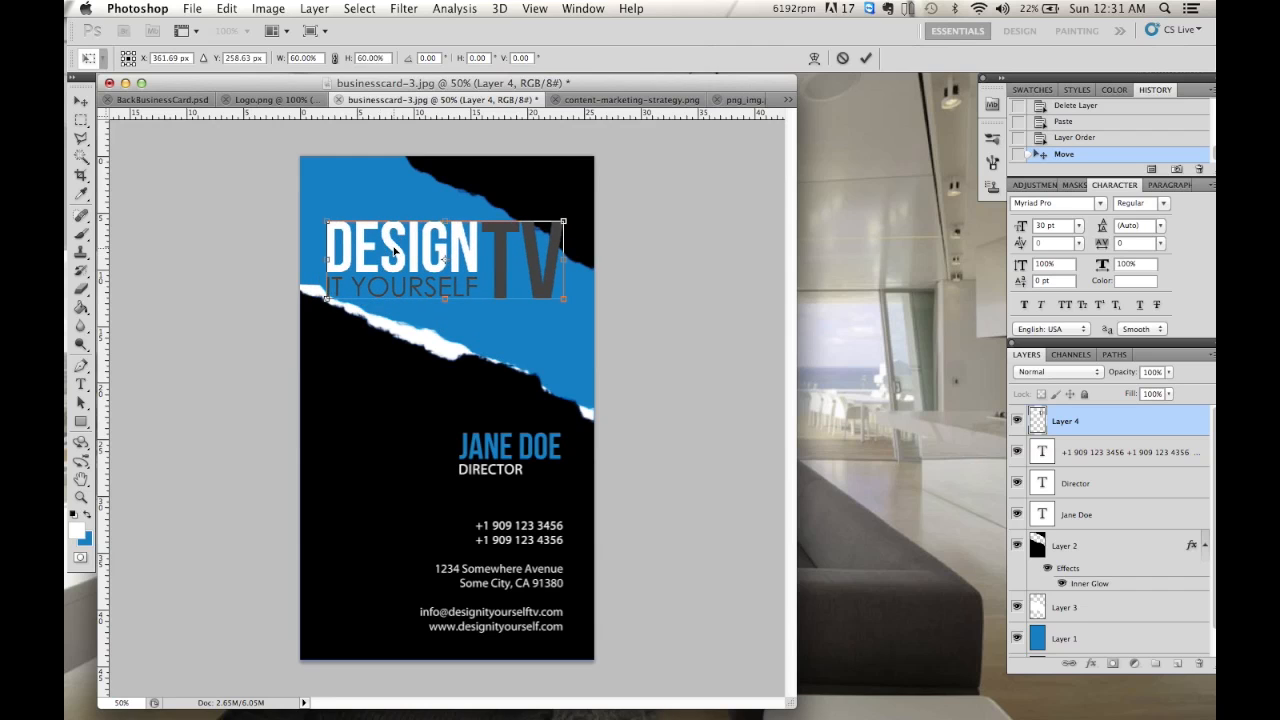
- Scale the logo further to 50% and nudge it left and up within the band
left_click(305, 58)
type("50")
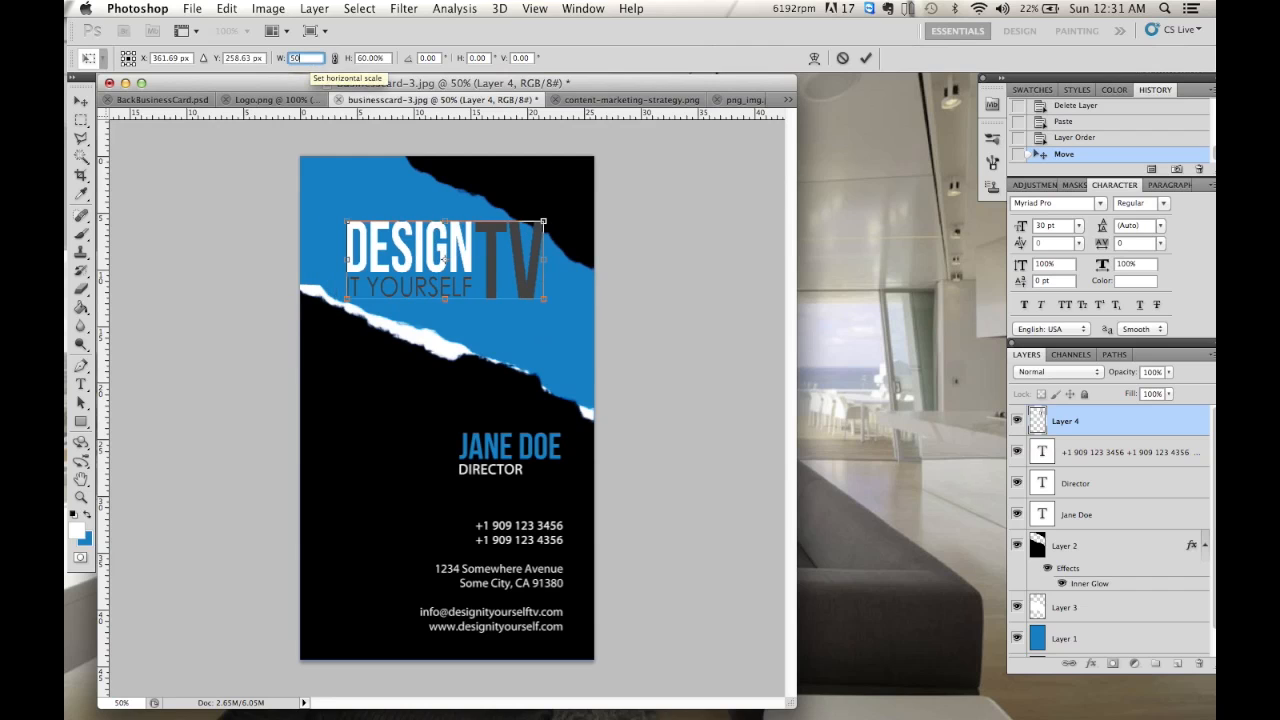
key("Tab")
type("50")
key("Return")
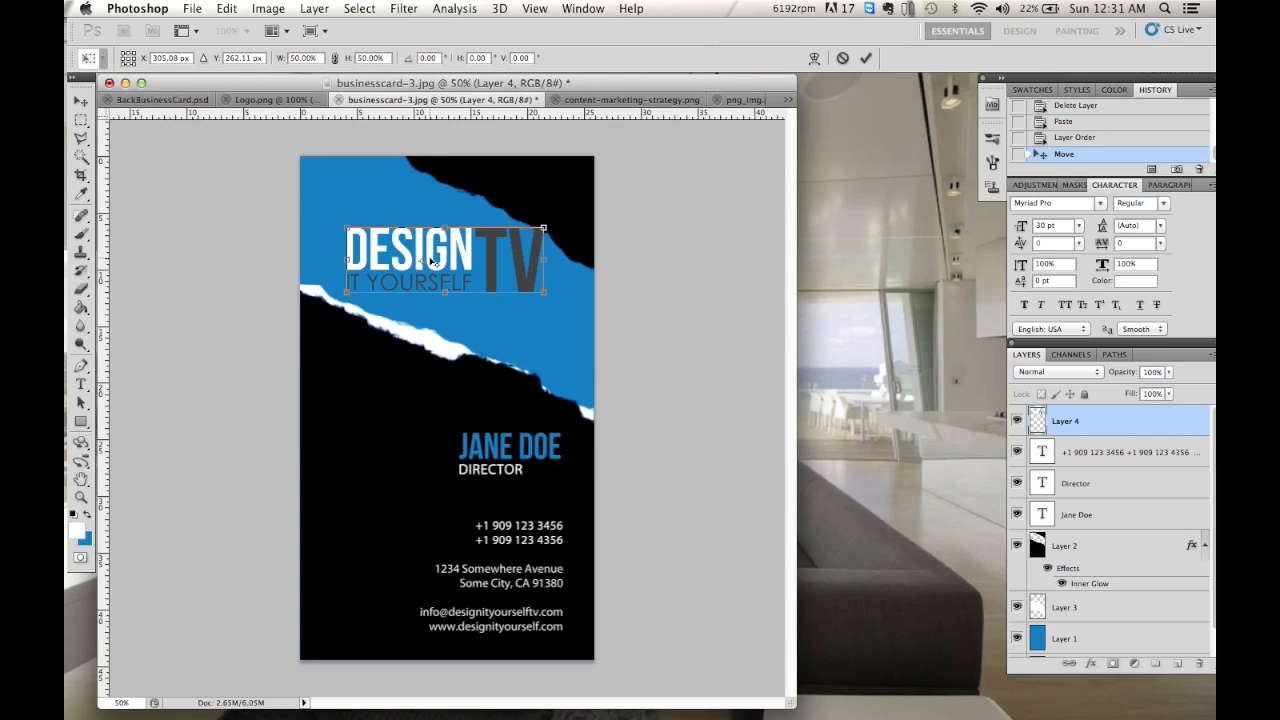
left_click_drag(490, 267, 469, 261)
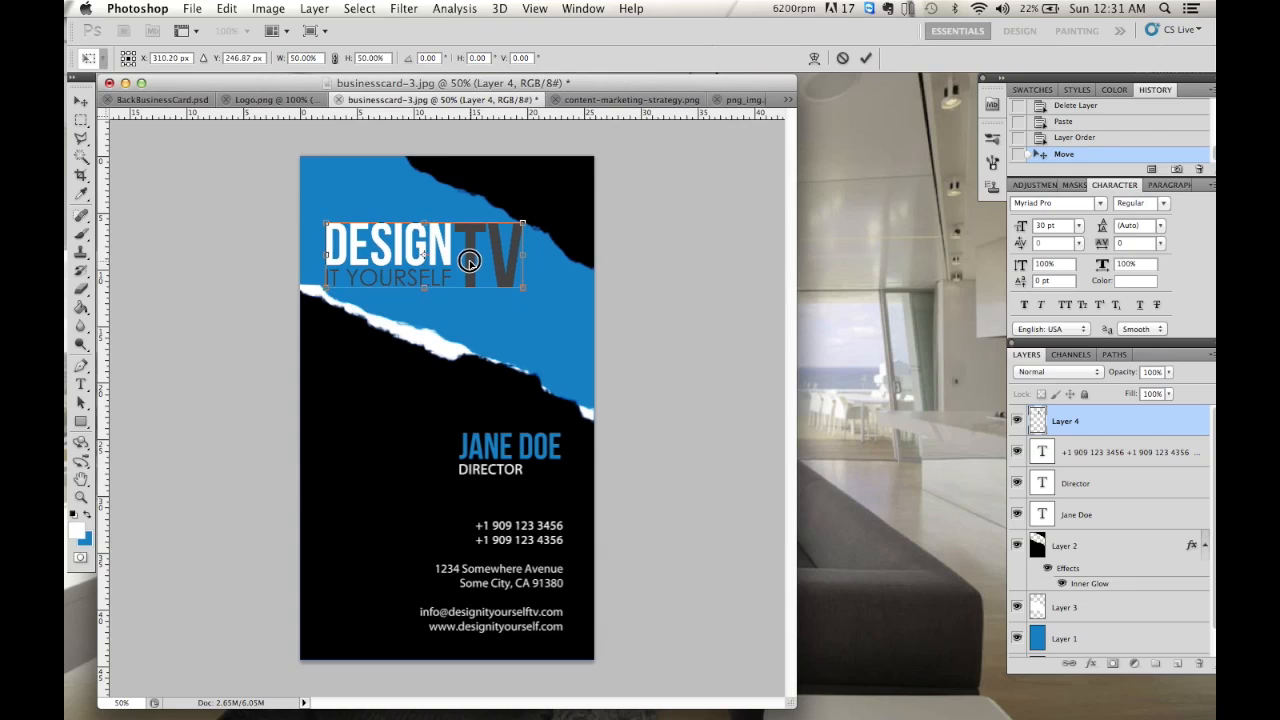
left_click(865, 57)
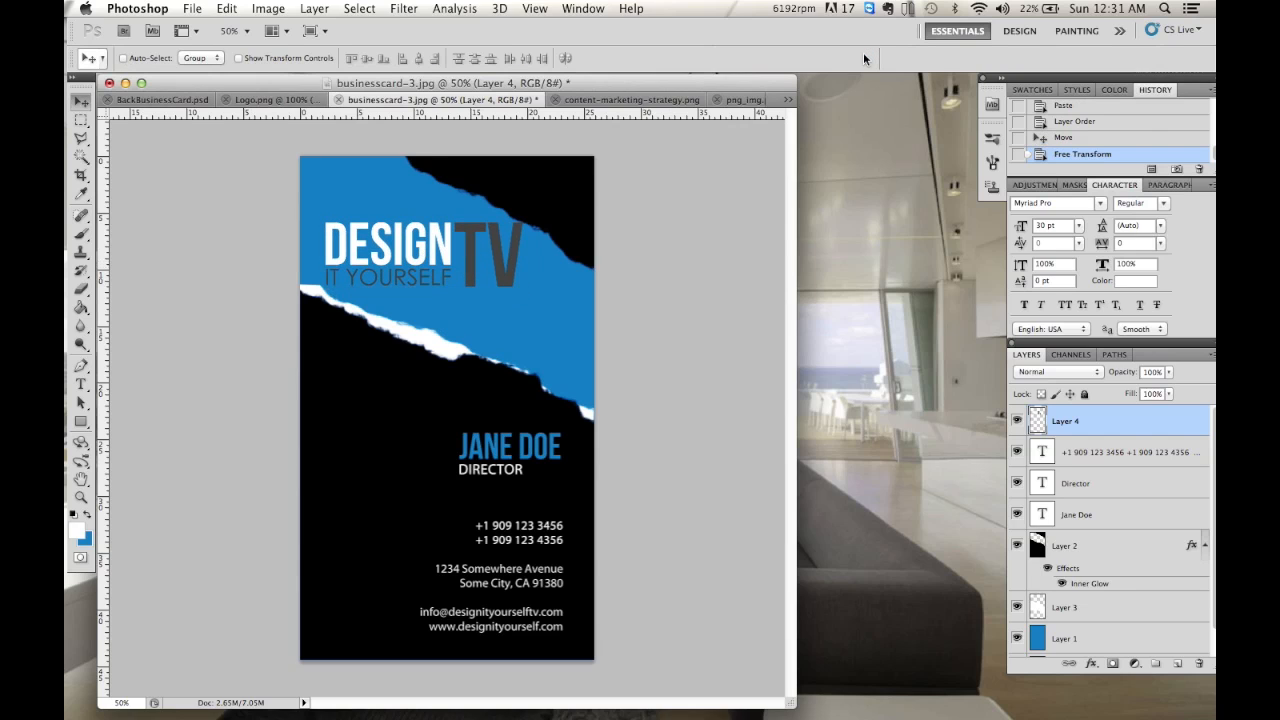
- Scale the logo to 90% once more and commit the transform
key("ctrl+t")
left_click(306, 57)
type("90")
key("Tab")
type("90")
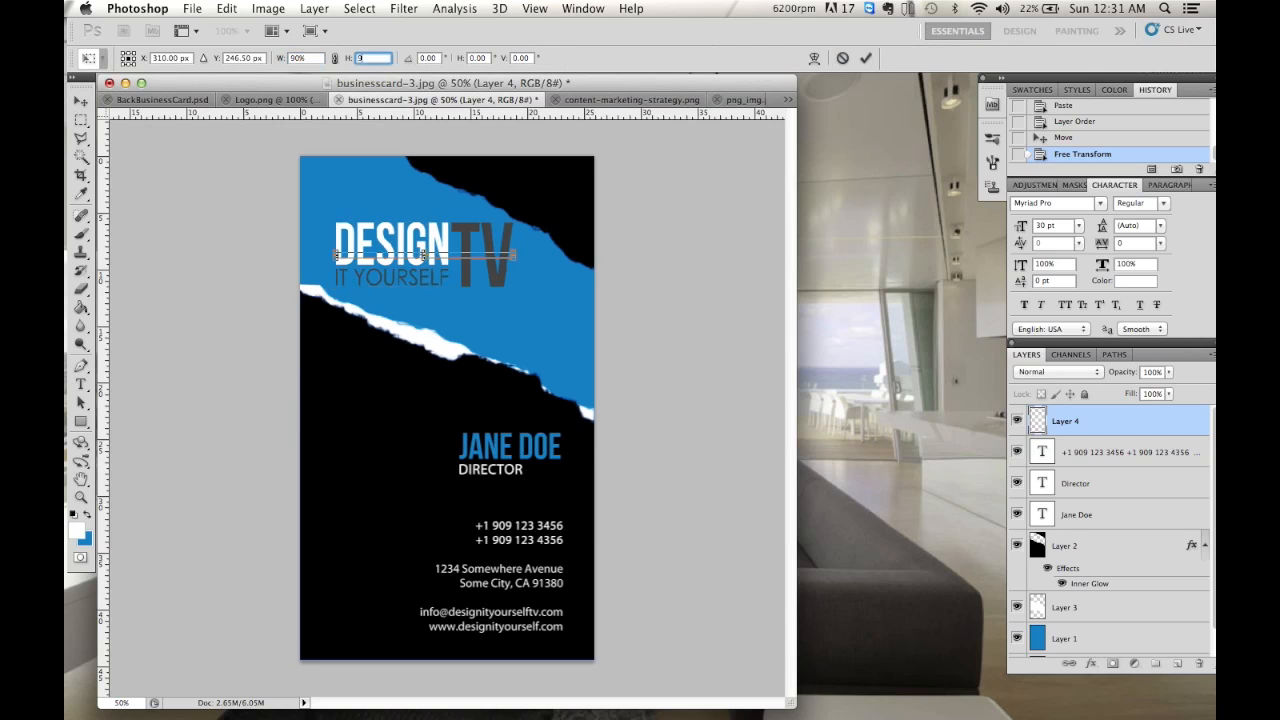
left_click(867, 60)
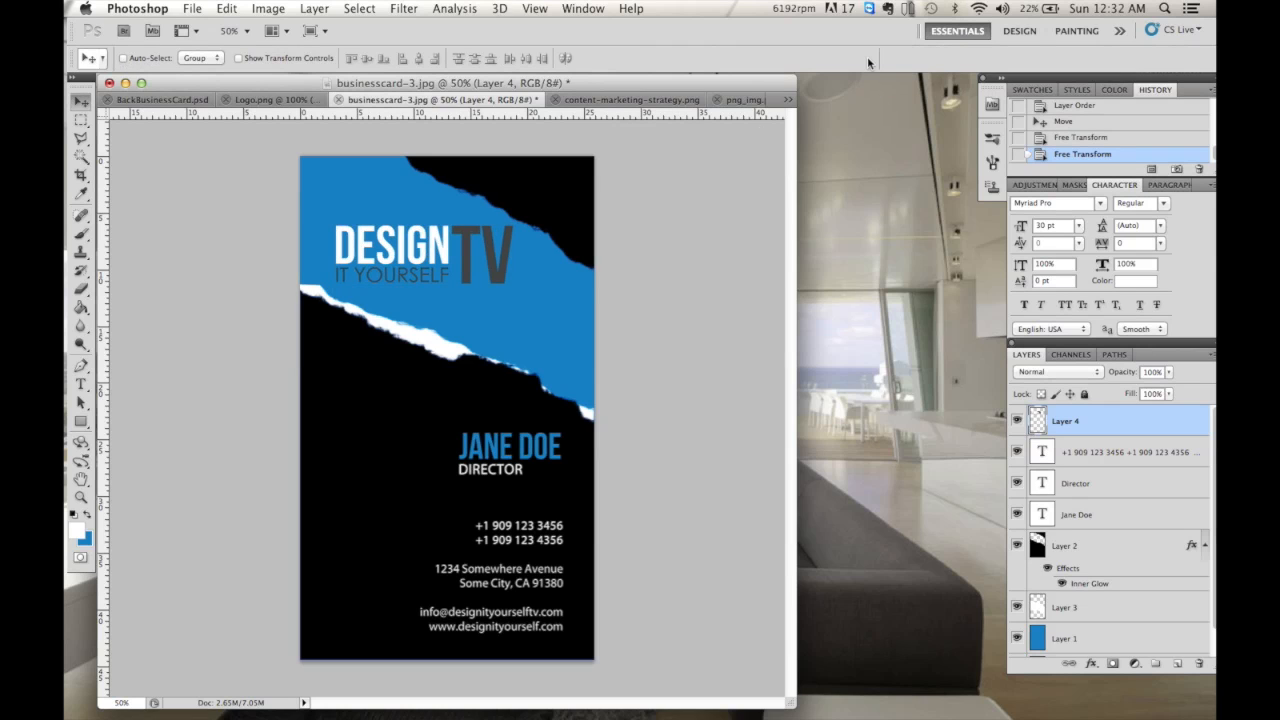
- Save as Back Business Front.psd with maximized compatibility and view it beside Back Business Card.psd
left_click(192, 8)
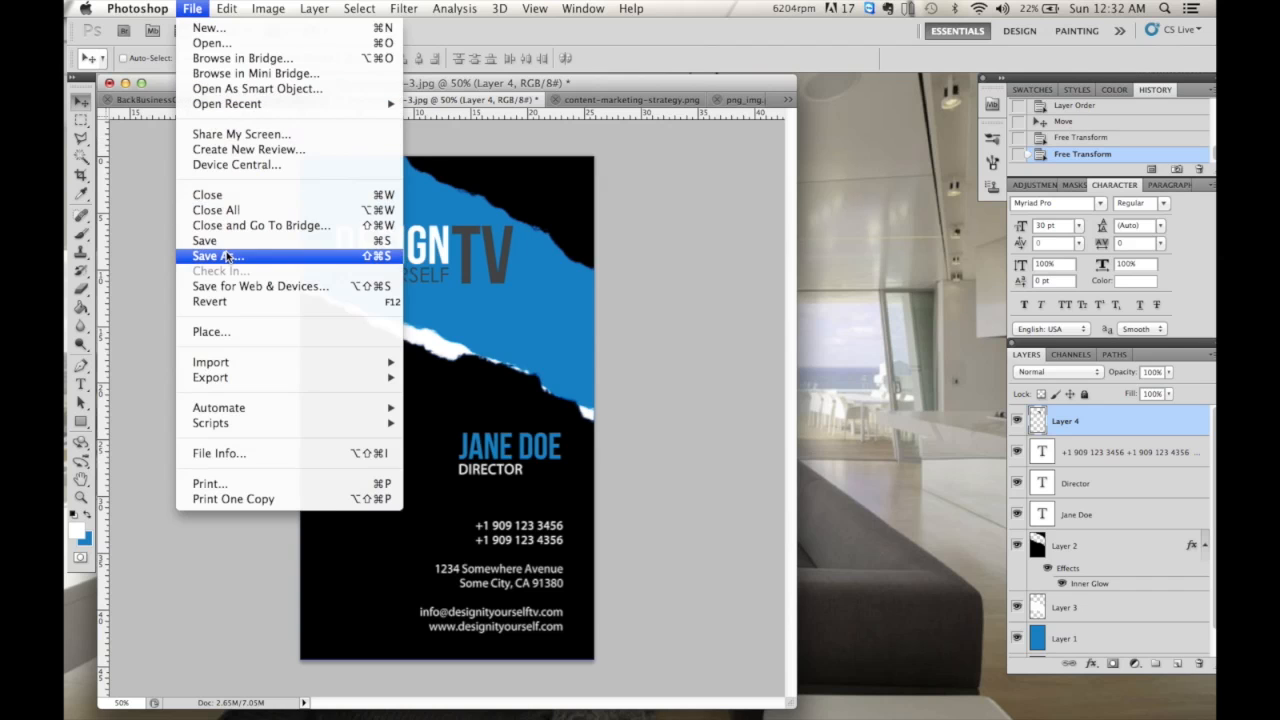
left_click(229, 257)
left_click(579, 185)
double_click(624, 95)
type("Front")
key("Return")
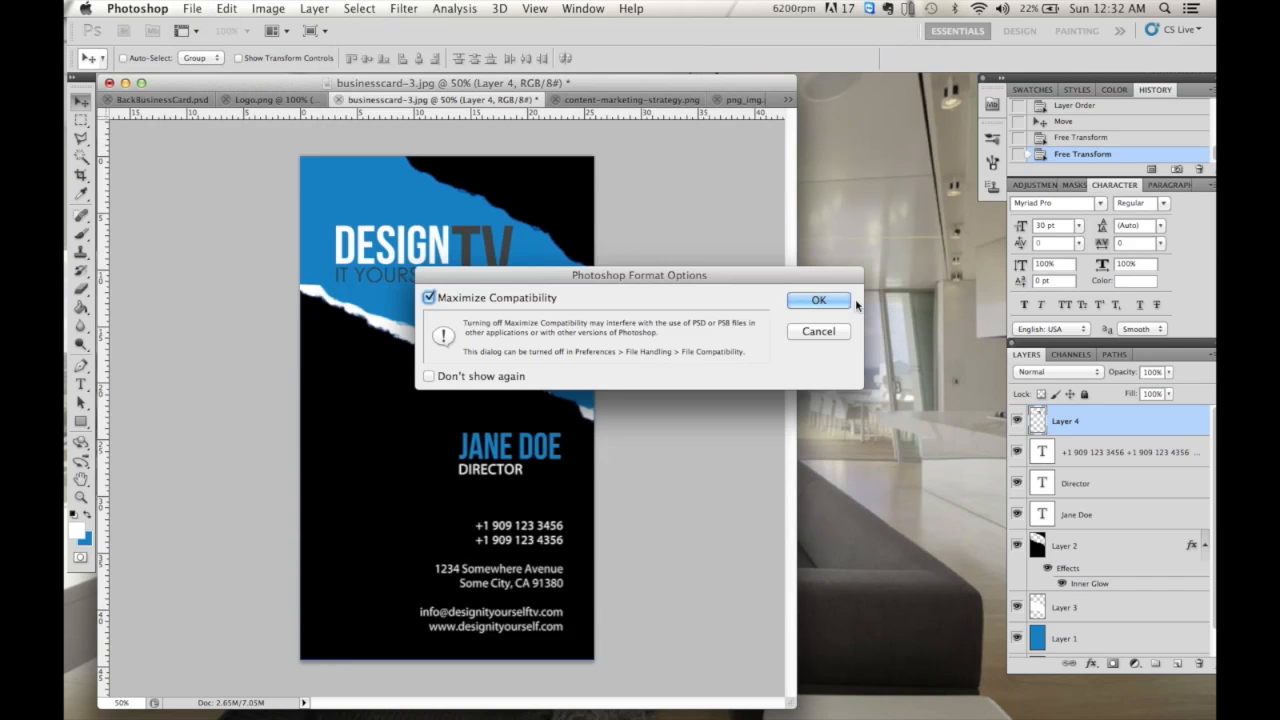
left_click(830, 301)
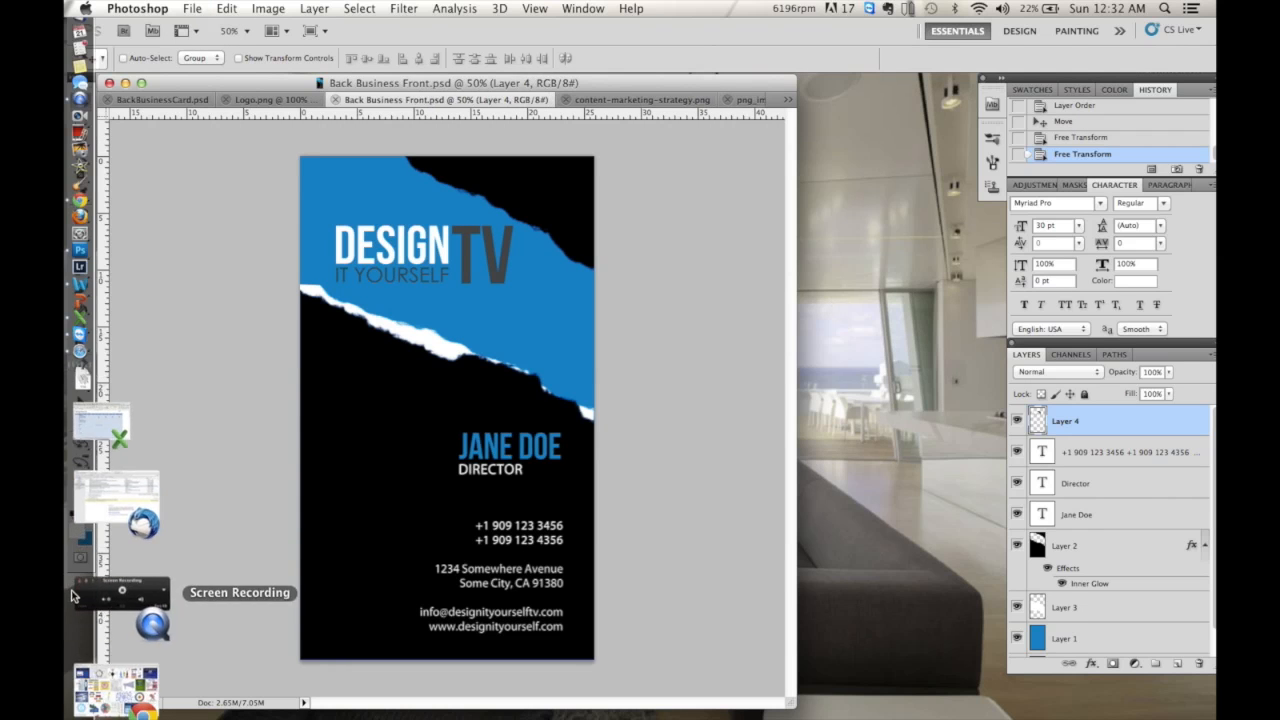
left_click(129, 523)
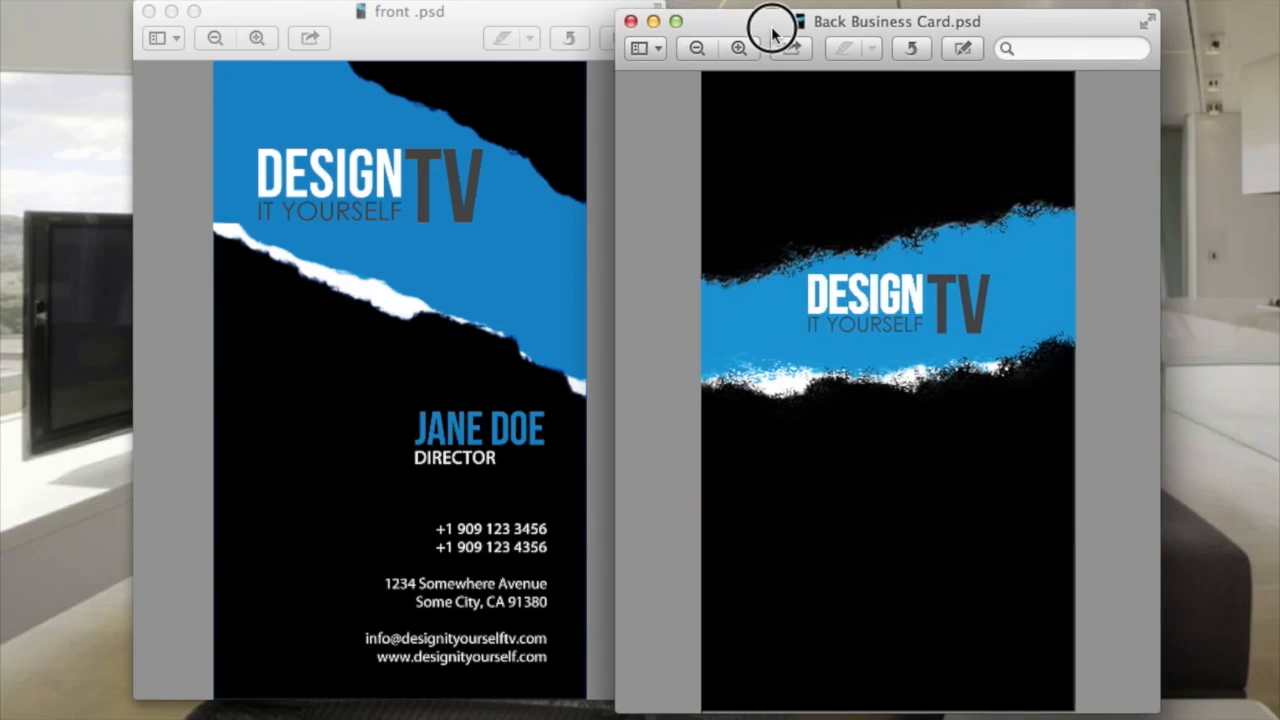
left_click_drag(771, 33, 751, 22)
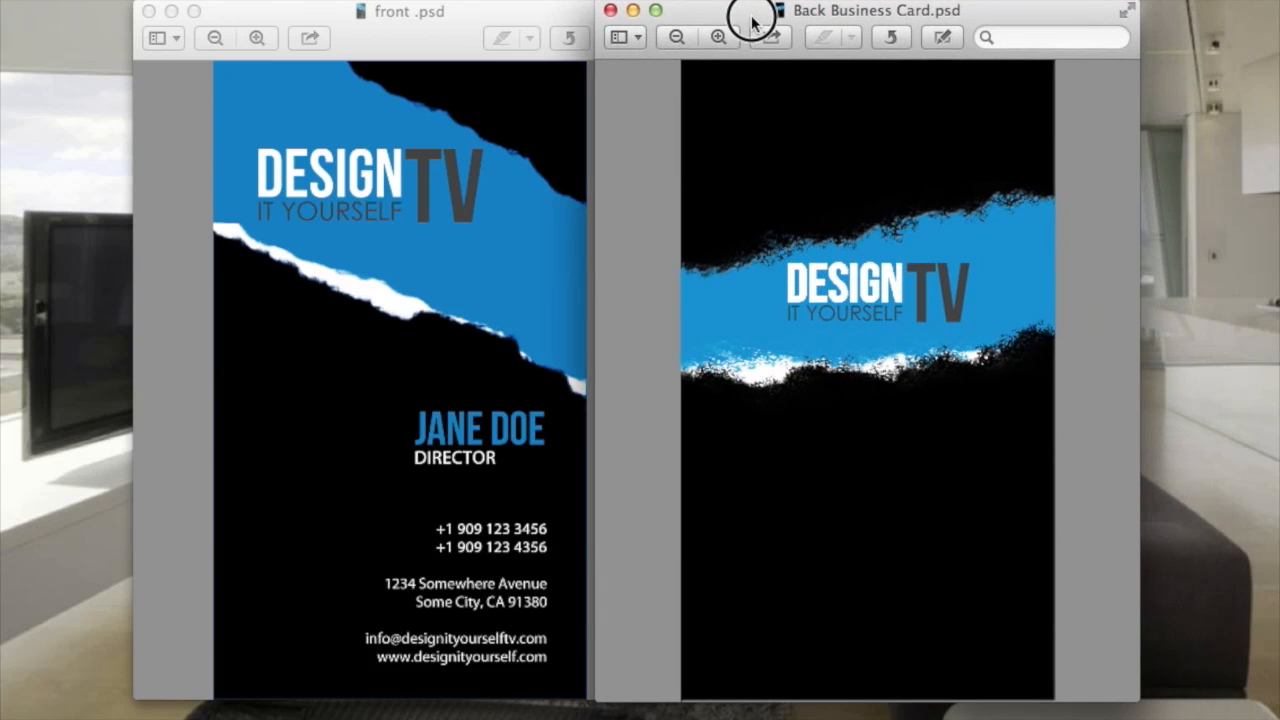